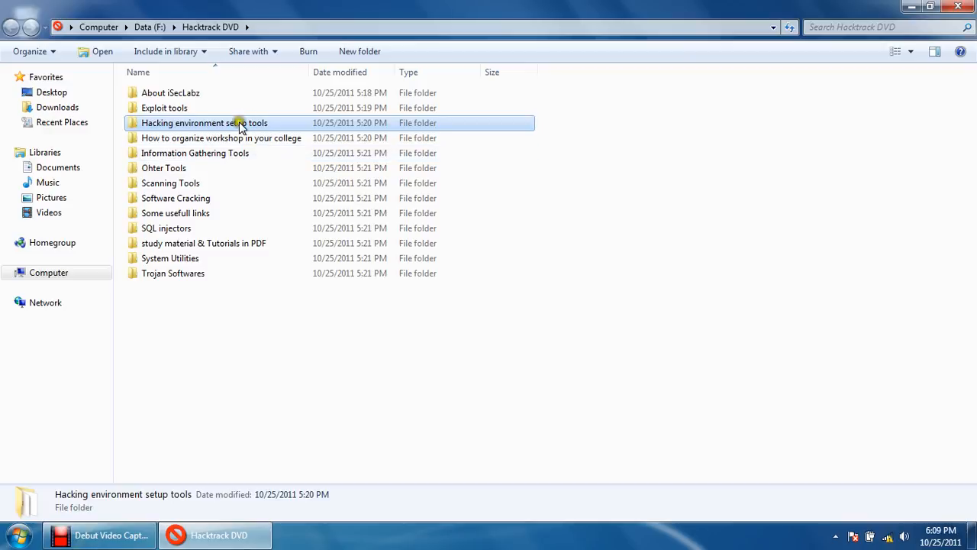
Step: Launch the VMware-player-3.1.4-385536 installer from the Hacking environment setup tools folder
double_click(252, 124)
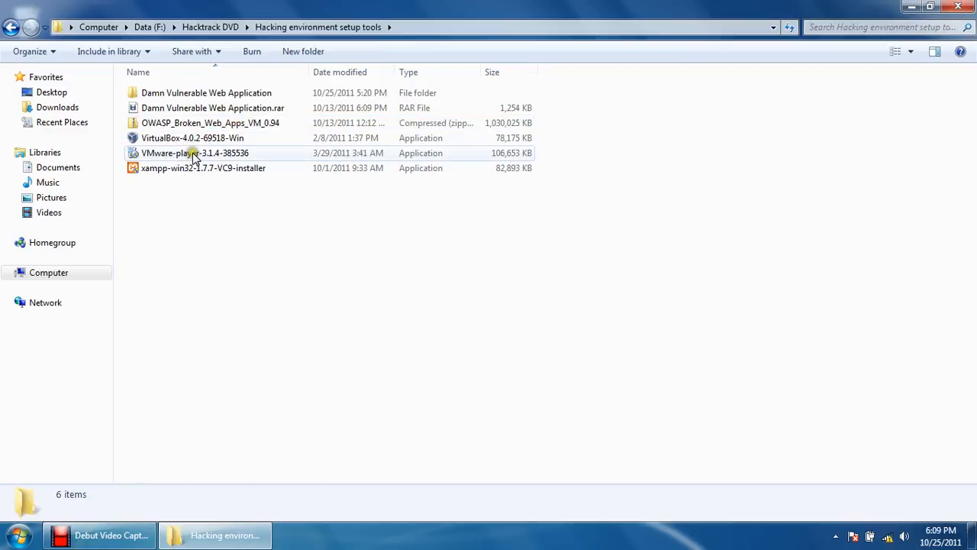
click(224, 156)
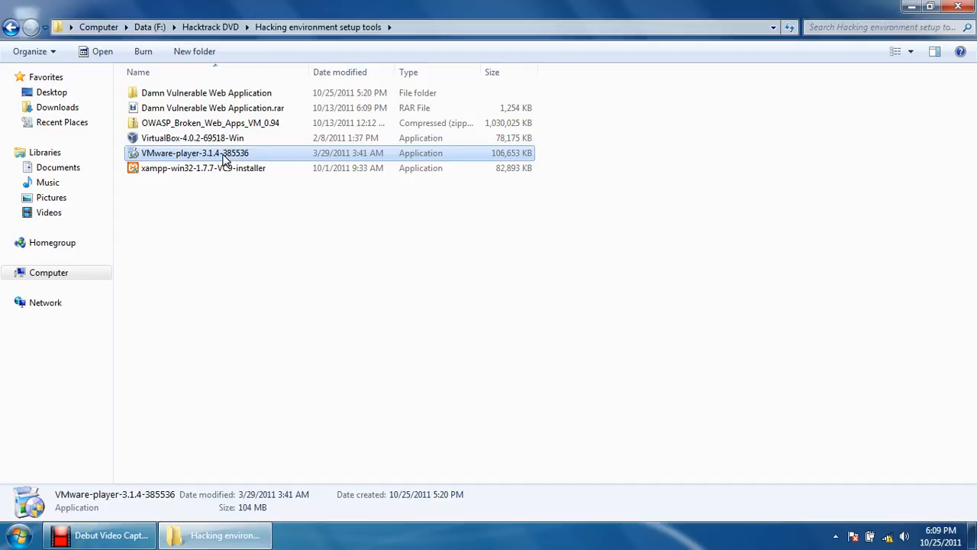
double_click(224, 156)
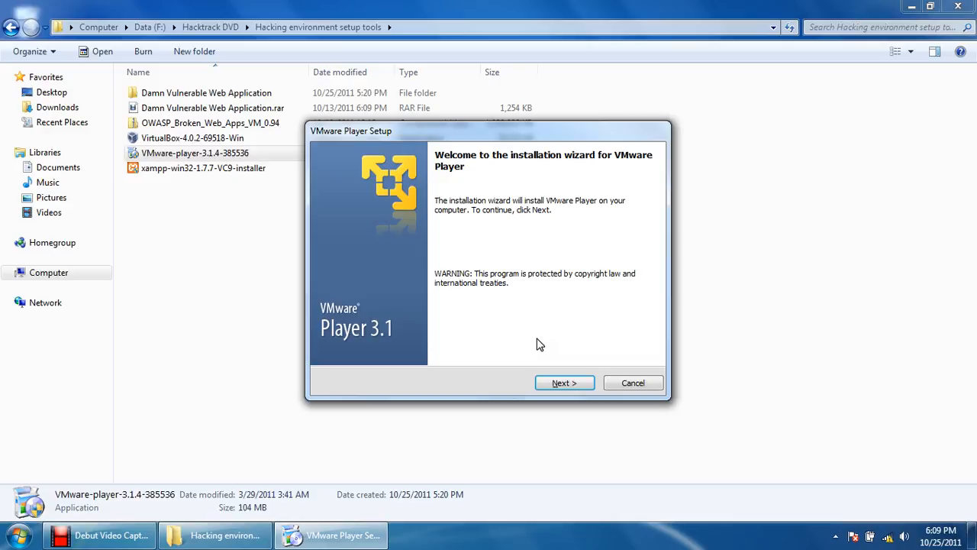
Step: Go through the VMware Player setup wizard with the default options and start the installation
click(569, 383)
click(568, 383)
click(566, 384)
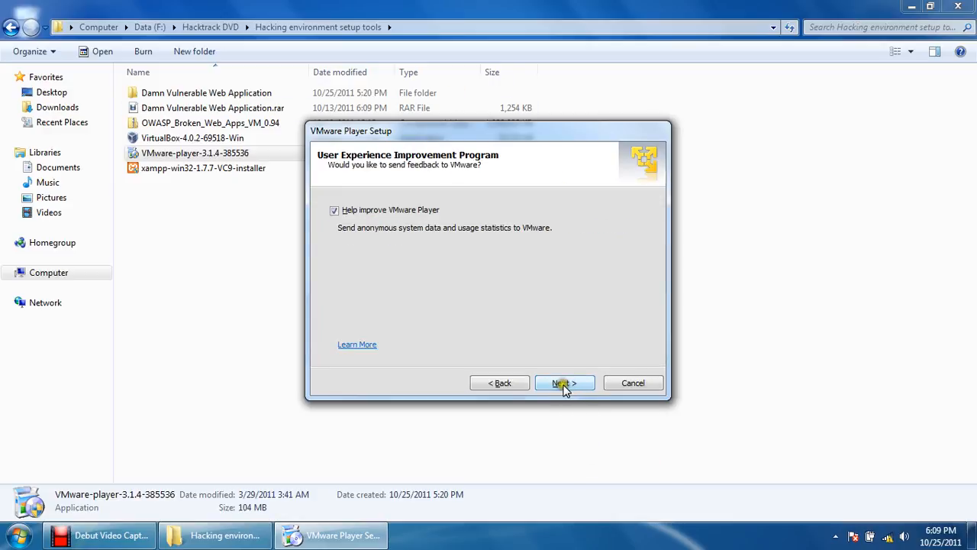
click(566, 384)
click(566, 384)
click(565, 384)
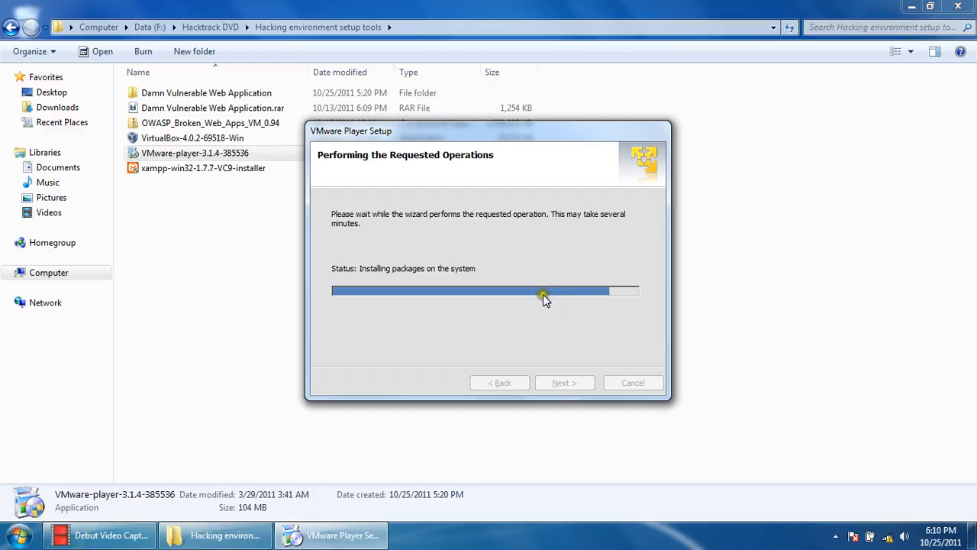
Step: Minimize the folder window, refresh the desktop, and reposition the VMware Player Setup window
drag(518, 139, 545, 96)
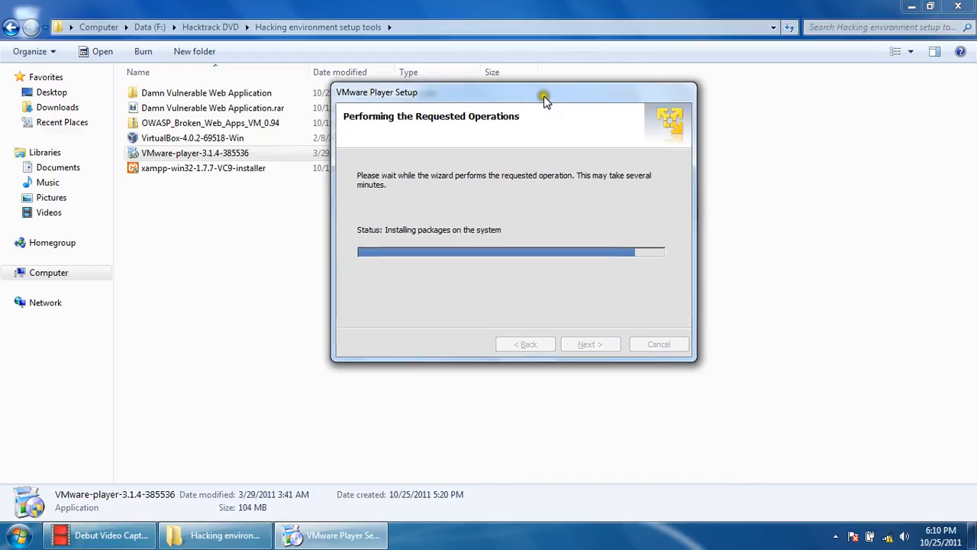
click(914, 7)
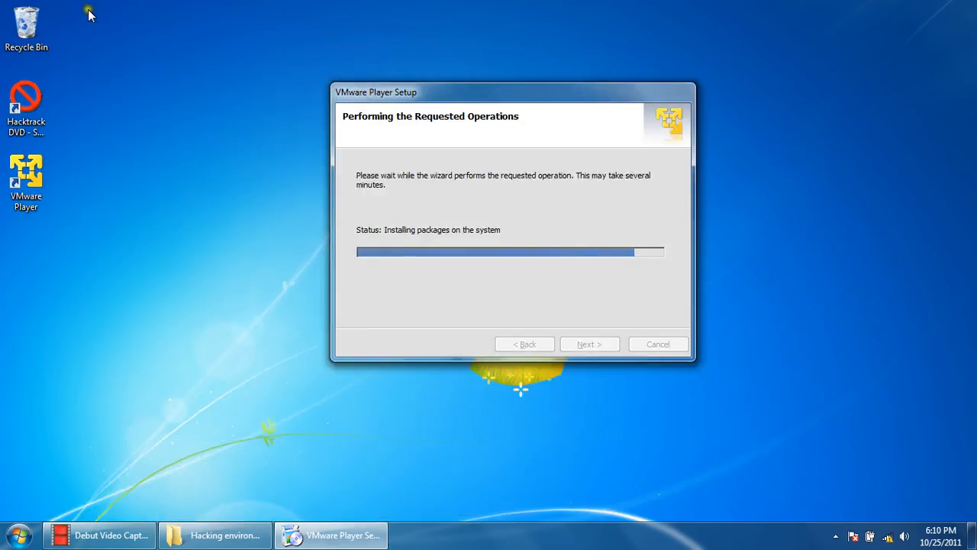
right_click(145, 116)
click(183, 157)
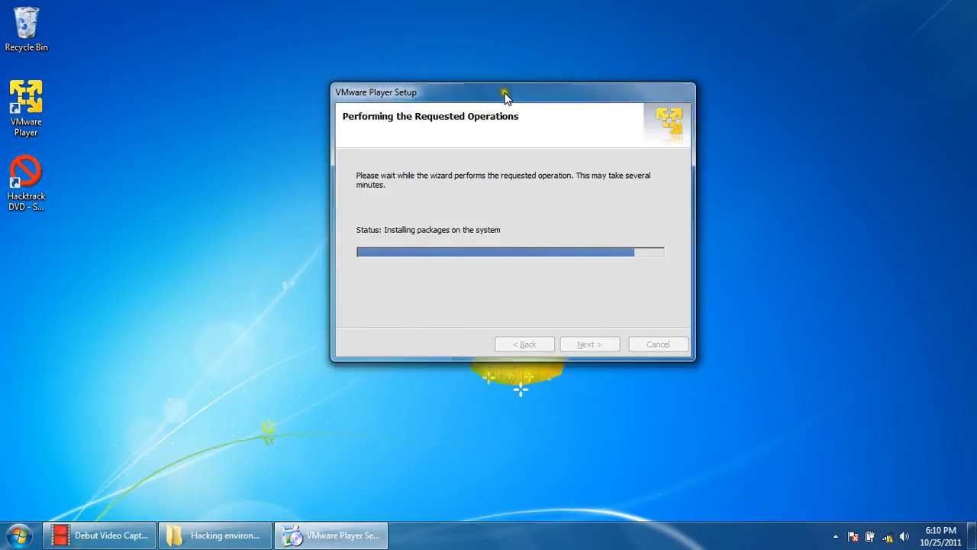
drag(503, 92, 419, 87)
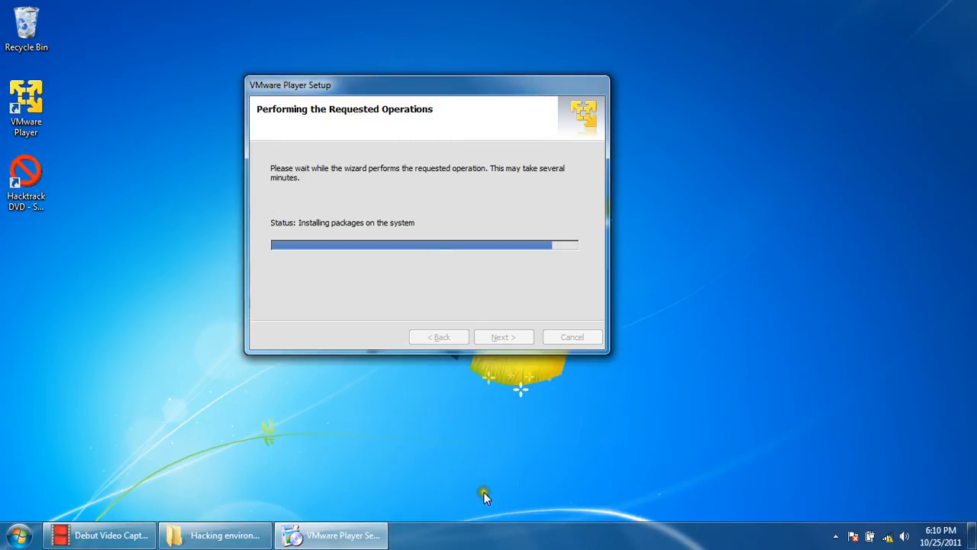
Step: Set the location of the 'Broadband Connection' network to Home network and close the confirmation
click(443, 219)
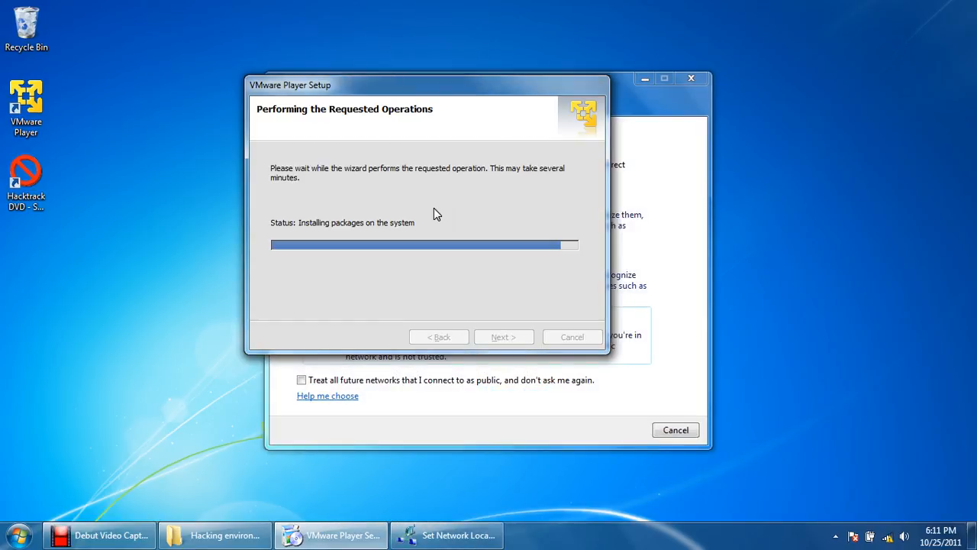
click(653, 212)
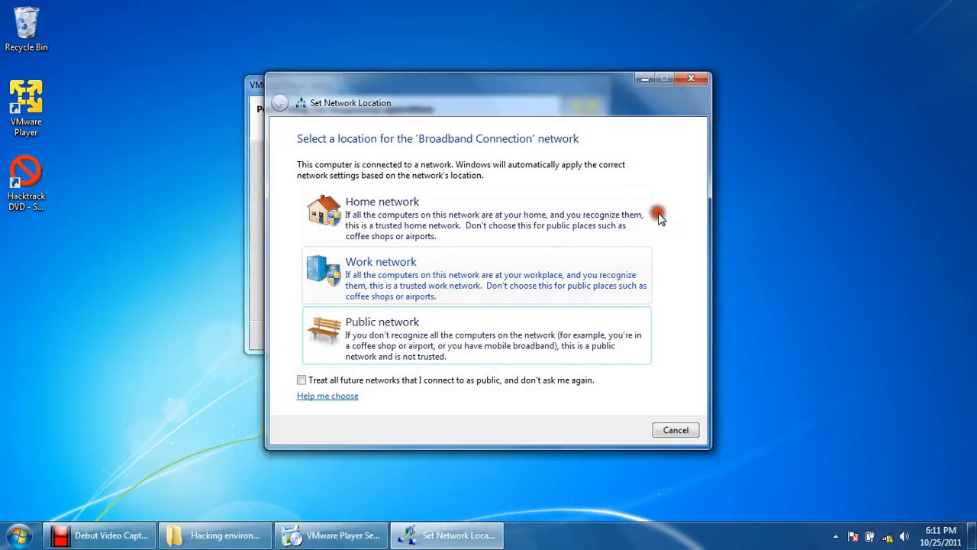
click(393, 233)
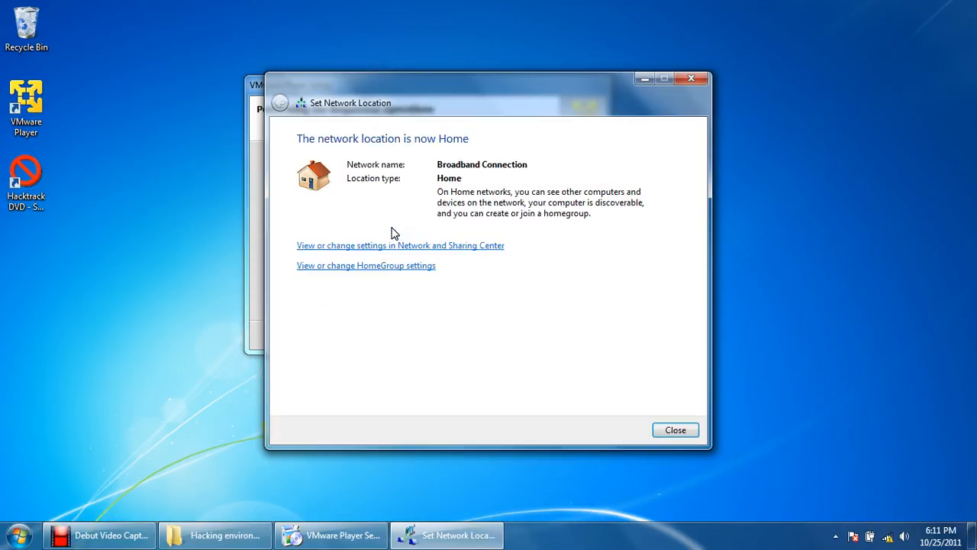
click(681, 429)
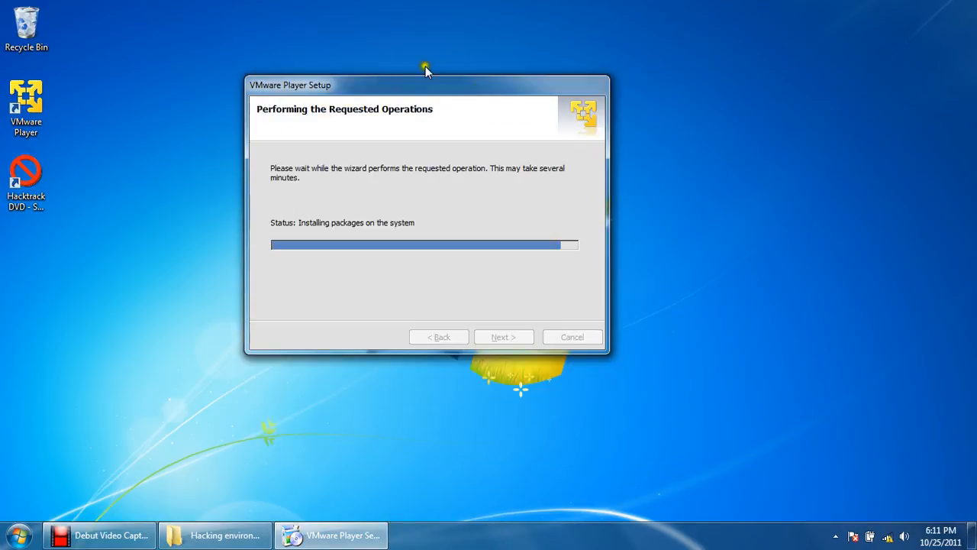
Step: Finish the VMware Player setup with the restart postponed, and refresh the desktop
drag(430, 81, 458, 93)
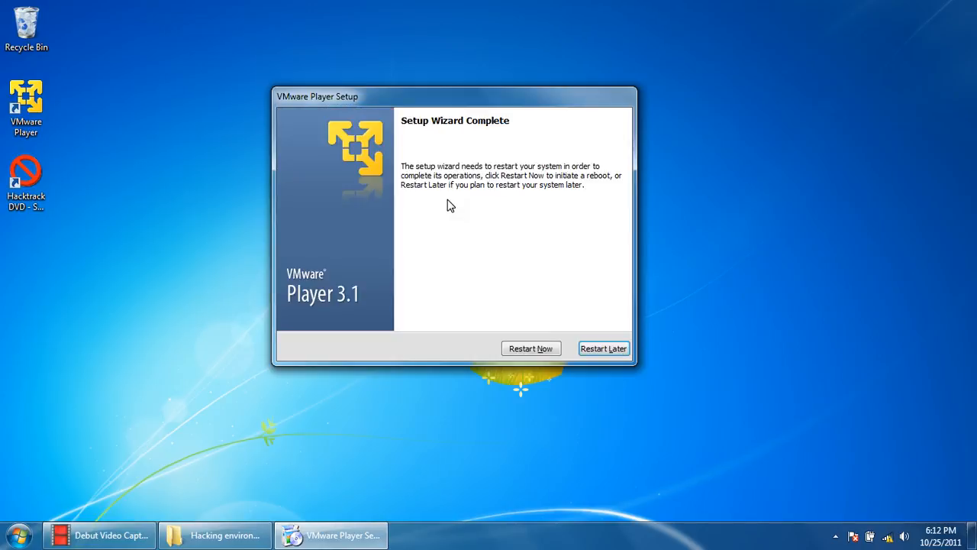
click(611, 348)
right_click(262, 170)
click(272, 191)
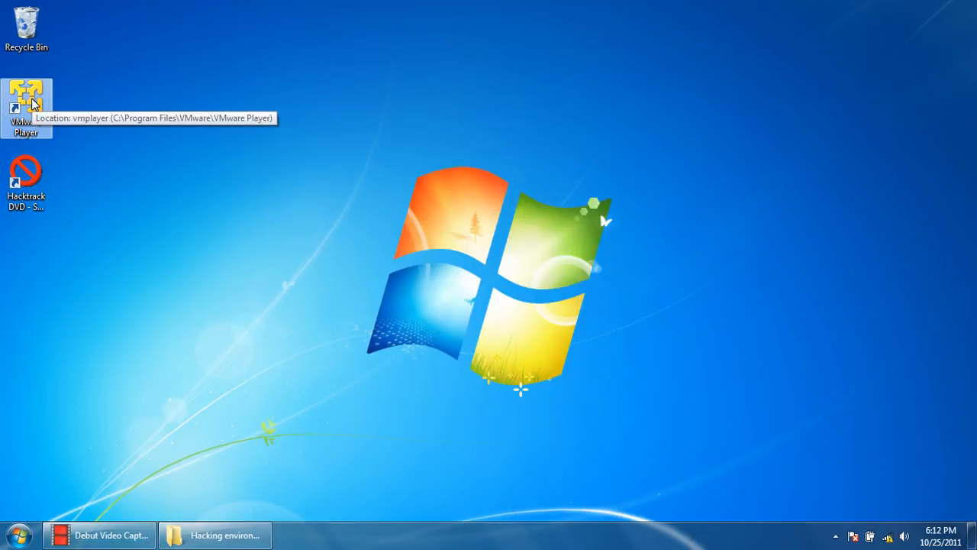
Step: Switch to VMware Player from its desktop shortcut and start creating a new virtual machine
double_click(32, 103)
click(371, 338)
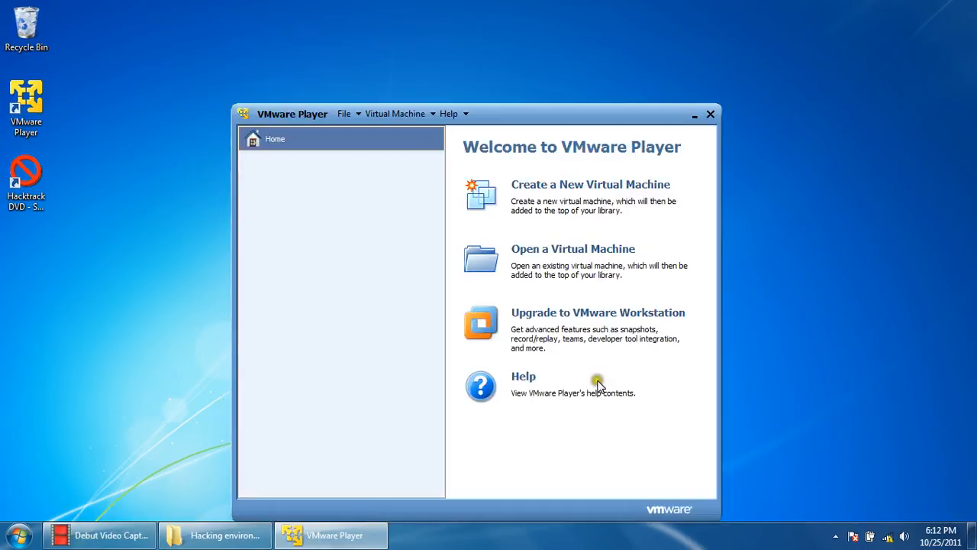
click(588, 190)
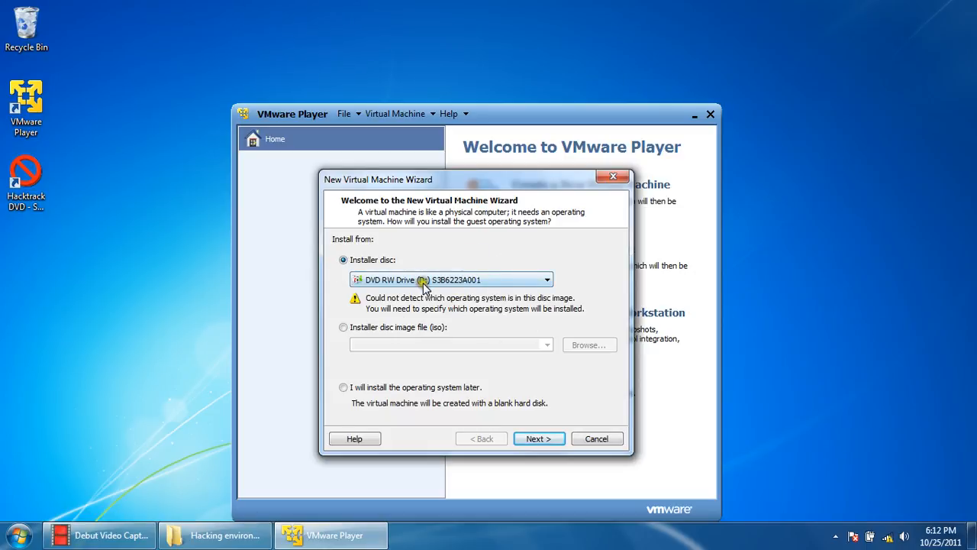
Step: Choose the installer disc image file F:\sp2\sp2.iso as the installation source and continue in the wizard
click(363, 330)
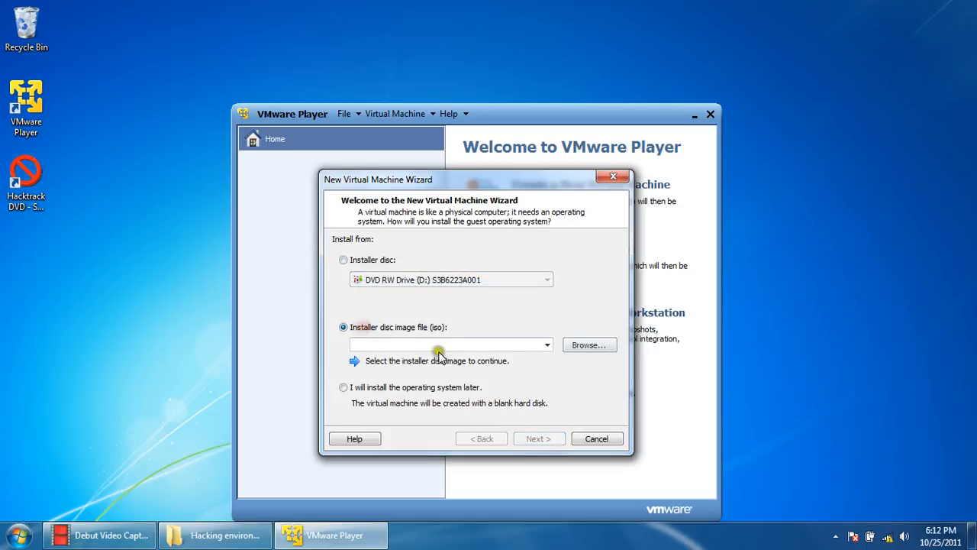
click(603, 349)
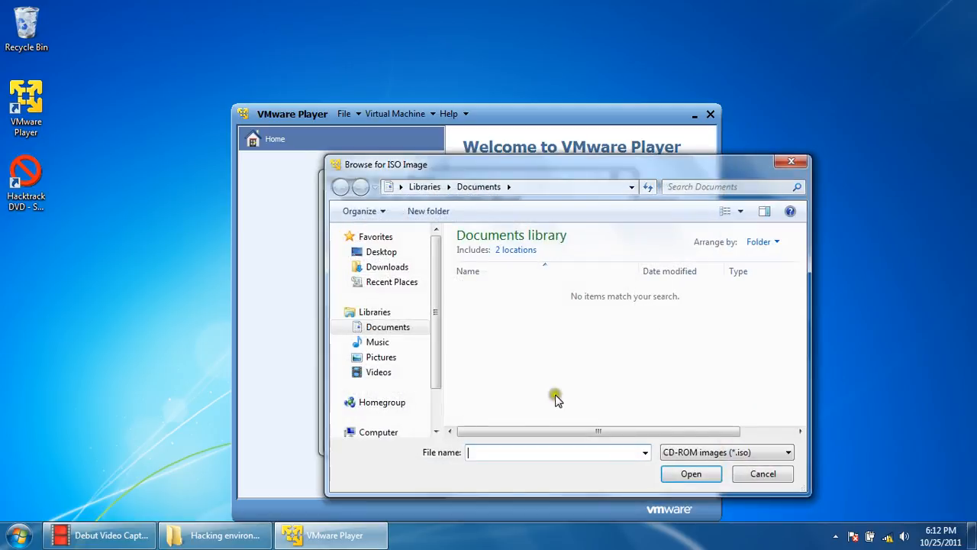
drag(434, 327, 426, 399)
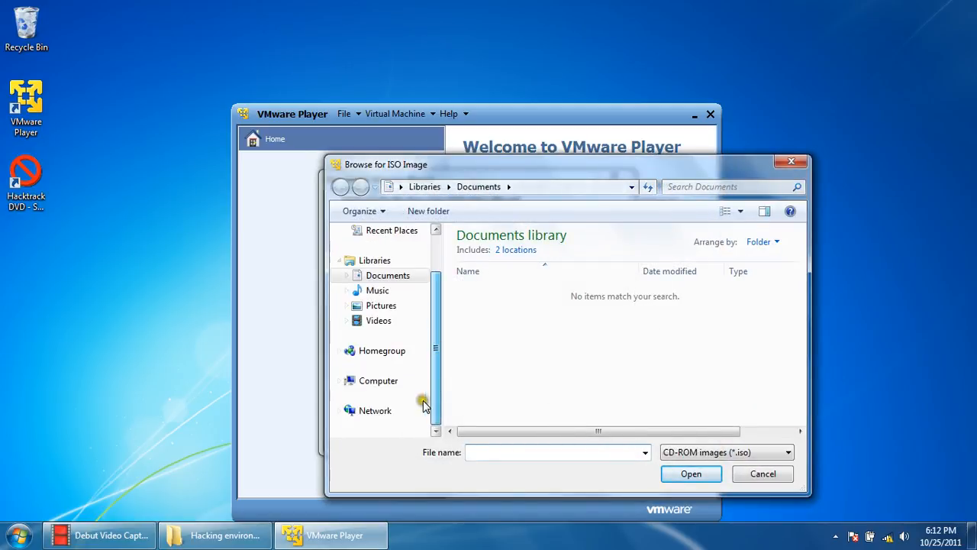
click(339, 380)
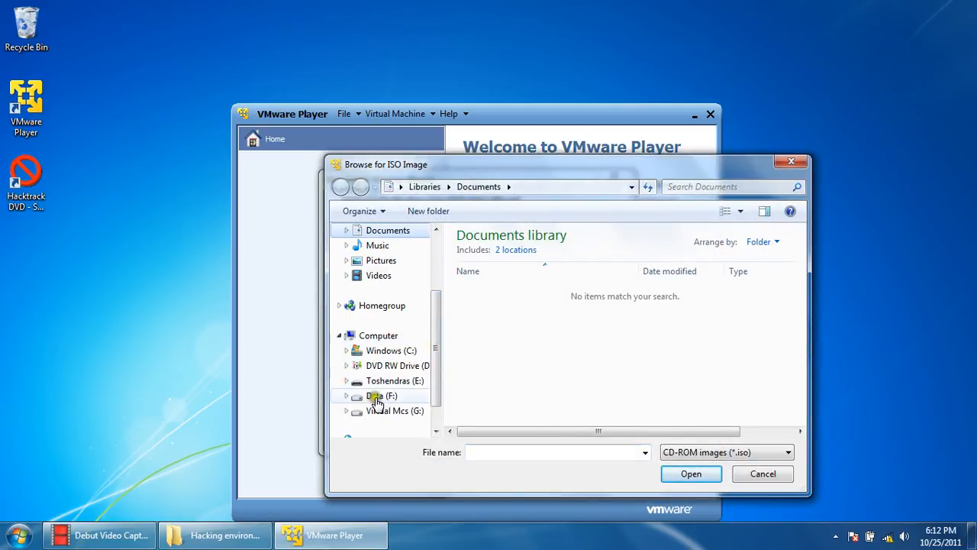
click(380, 397)
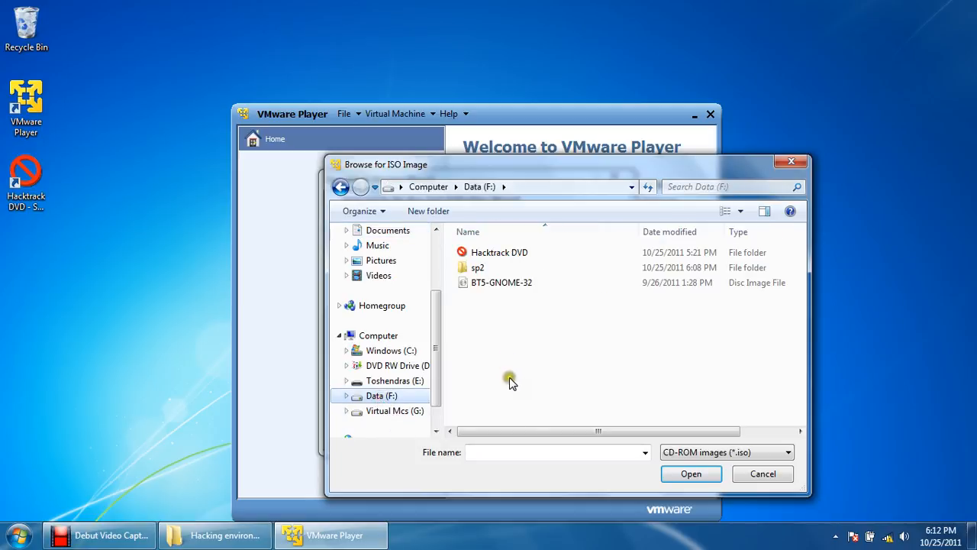
double_click(470, 268)
double_click(481, 254)
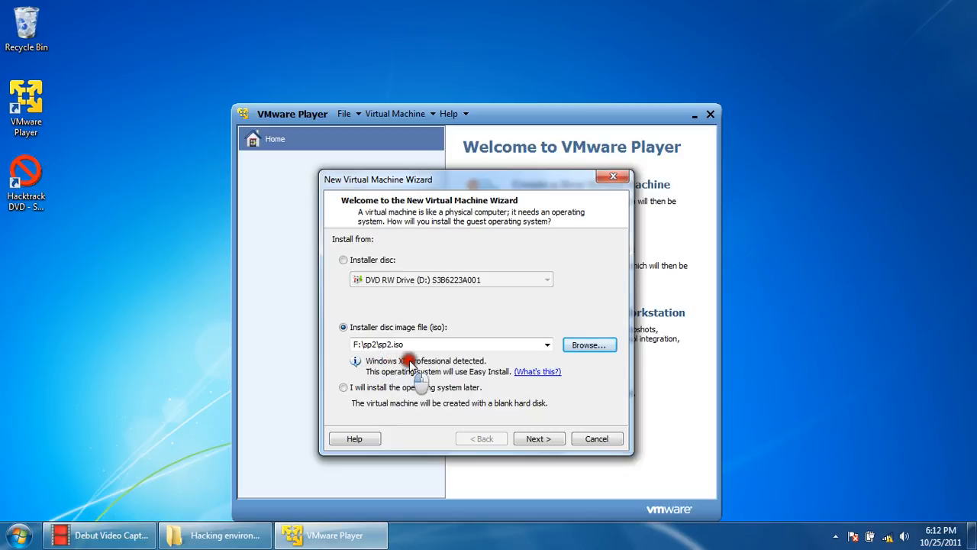
click(538, 439)
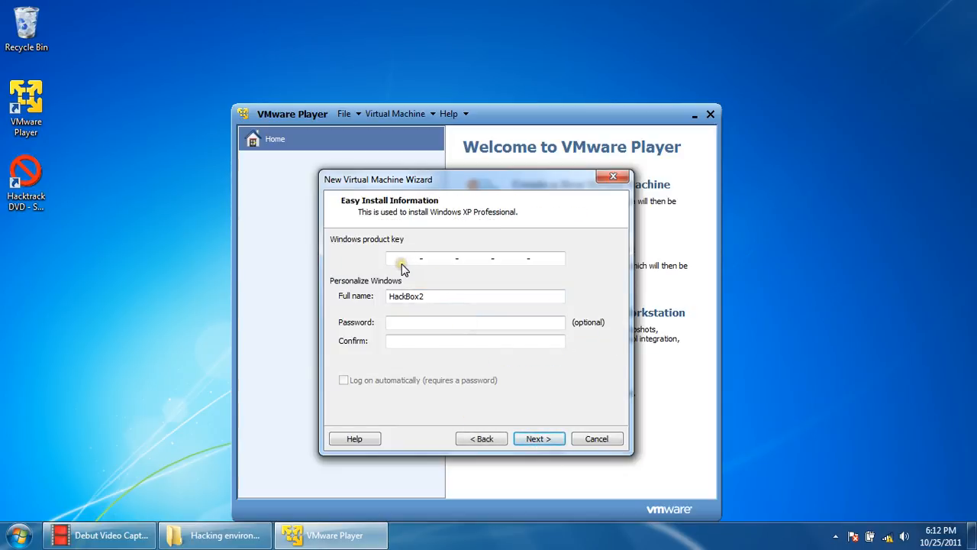
Step: Switch to the file explorer and open the key text document in the sp2 folder on Data (F:)
click(228, 544)
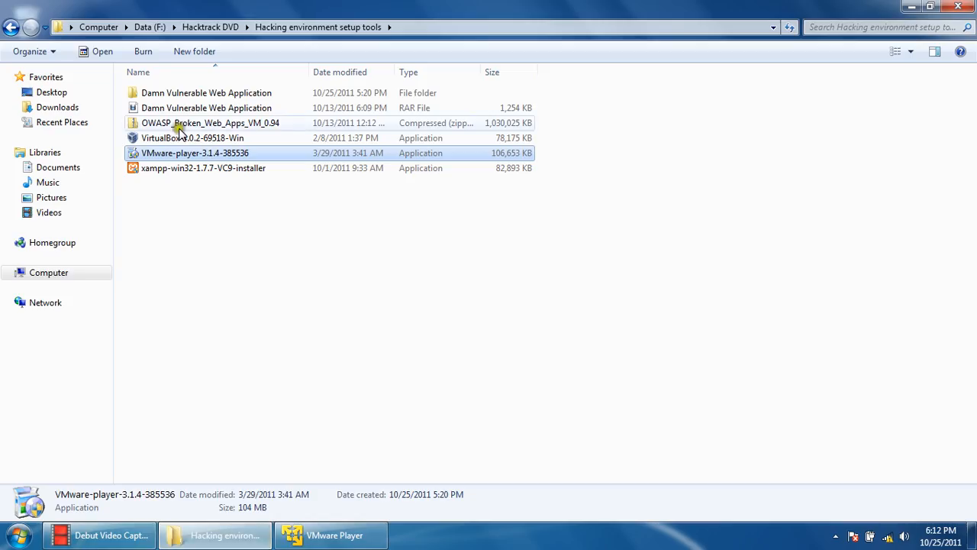
click(162, 28)
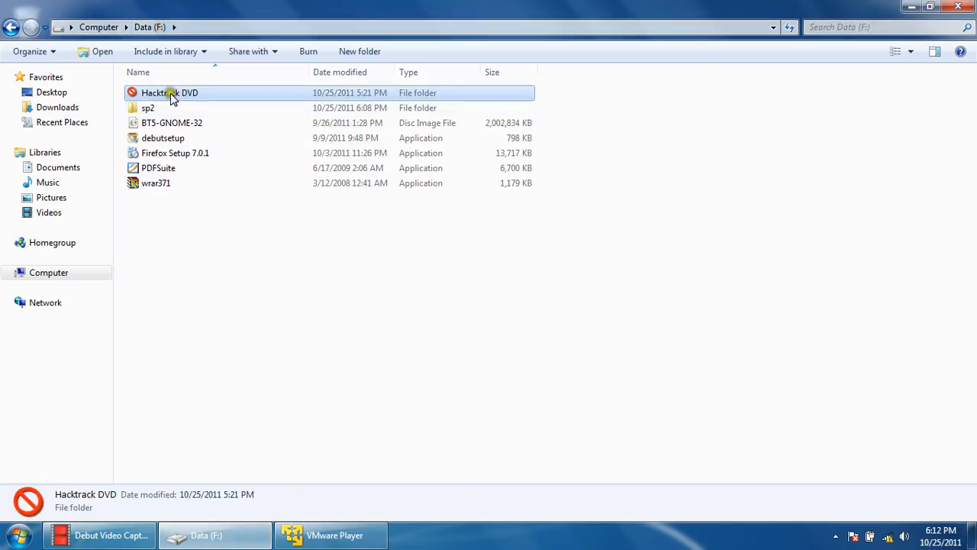
double_click(148, 109)
click(155, 94)
double_click(157, 94)
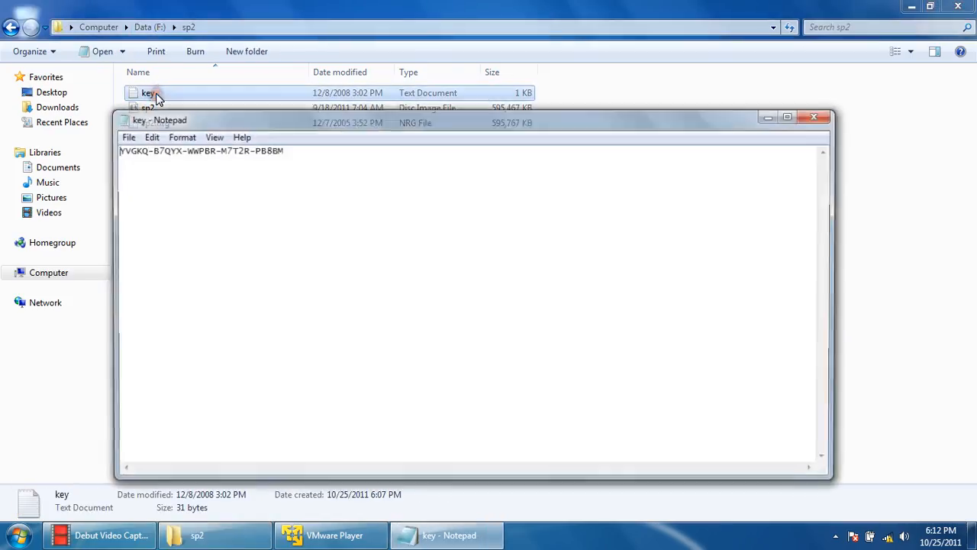
Step: Copy the whole Windows product key from the text document and close the document
drag(282, 150, 139, 150)
right_click(139, 150)
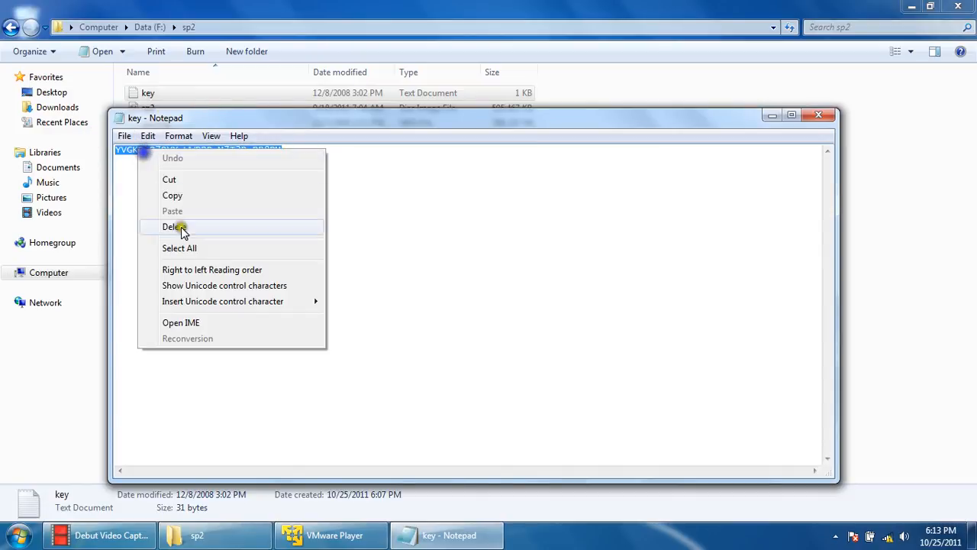
click(192, 193)
click(827, 116)
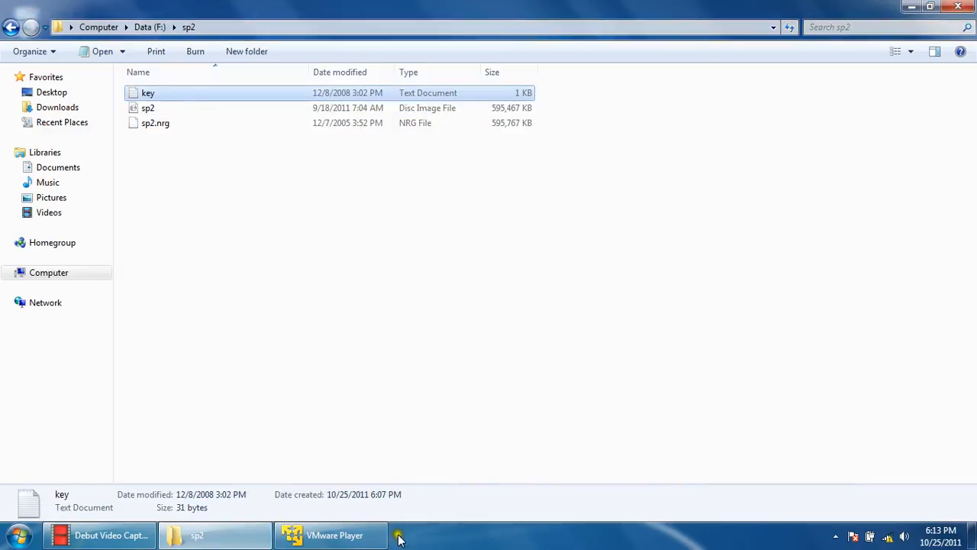
Step: Return to VMware Player and paste the product key into the Windows product key field
click(367, 535)
click(400, 258)
right_click(401, 258)
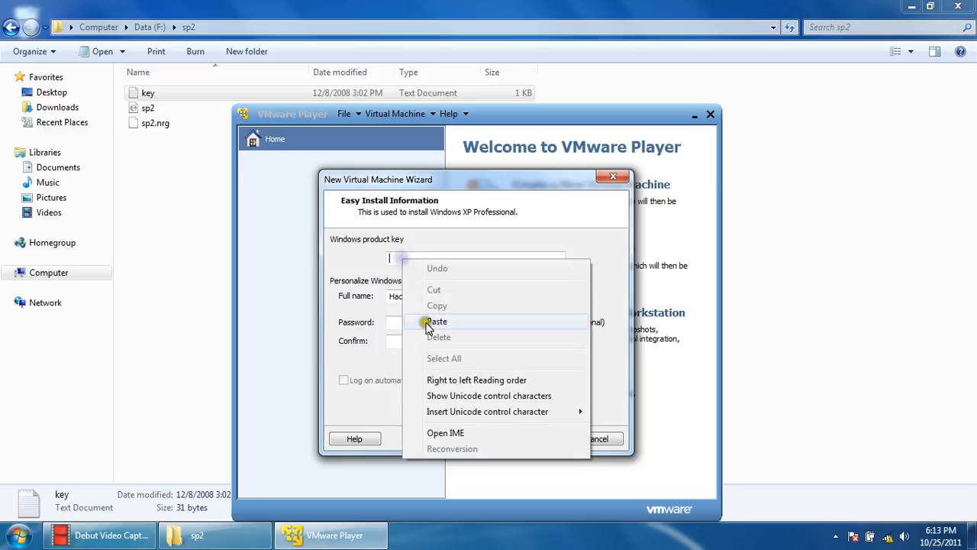
click(432, 322)
Step: Append "-vm" to the full name HackBox2 and continue with the password left blank
click(428, 296)
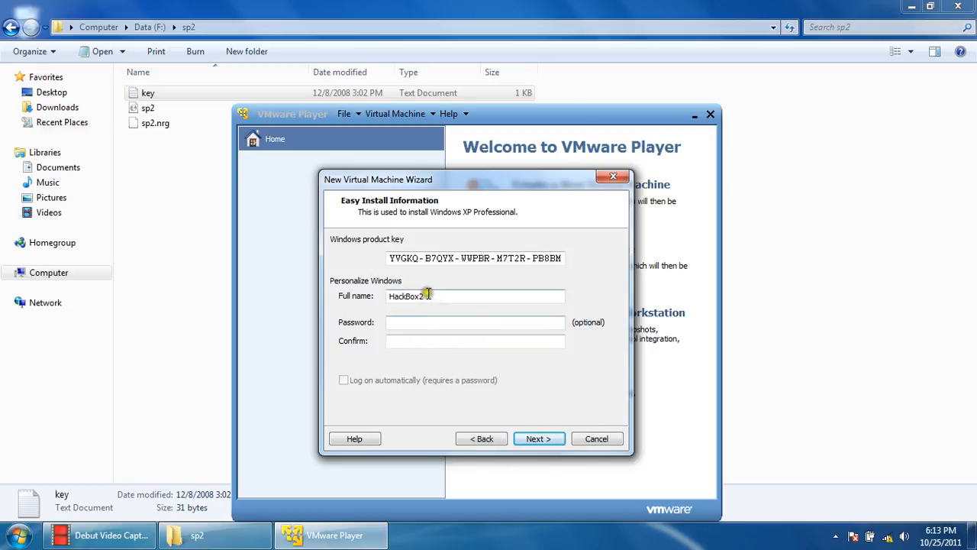
click(435, 295)
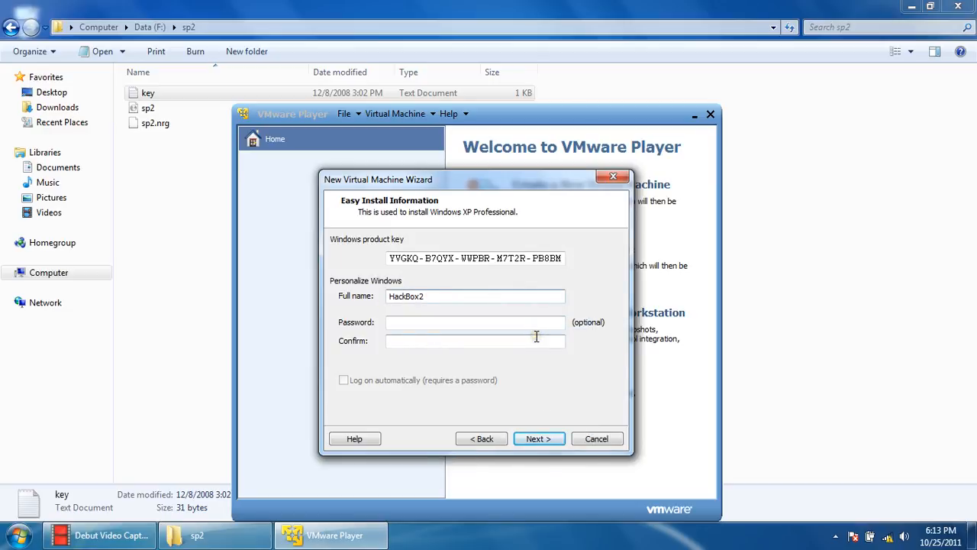
text(-vm)
click(538, 439)
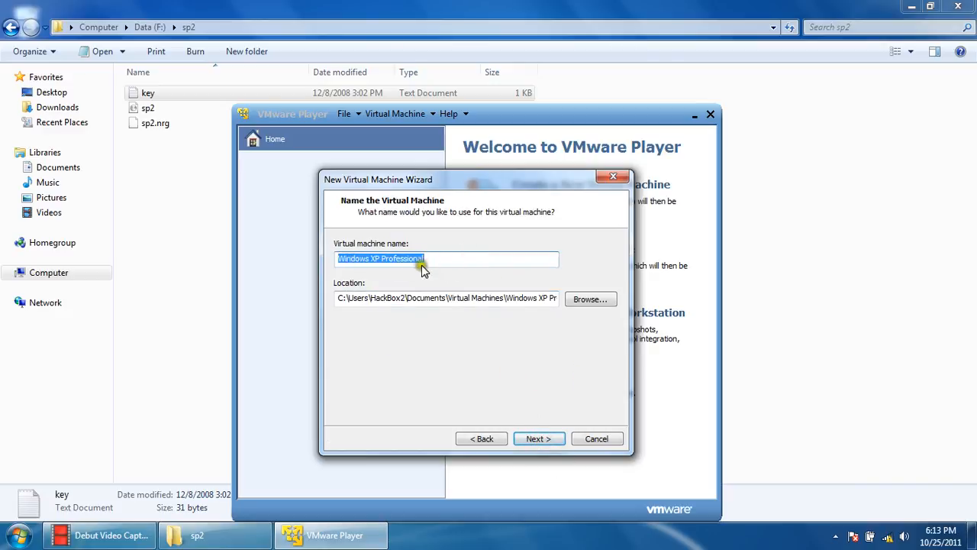
Step: Keep the virtual machine name, set its location to a new folder "Vrtual XP" on Virtual Mcs (G:), and continue
drag(452, 260, 307, 247)
click(583, 301)
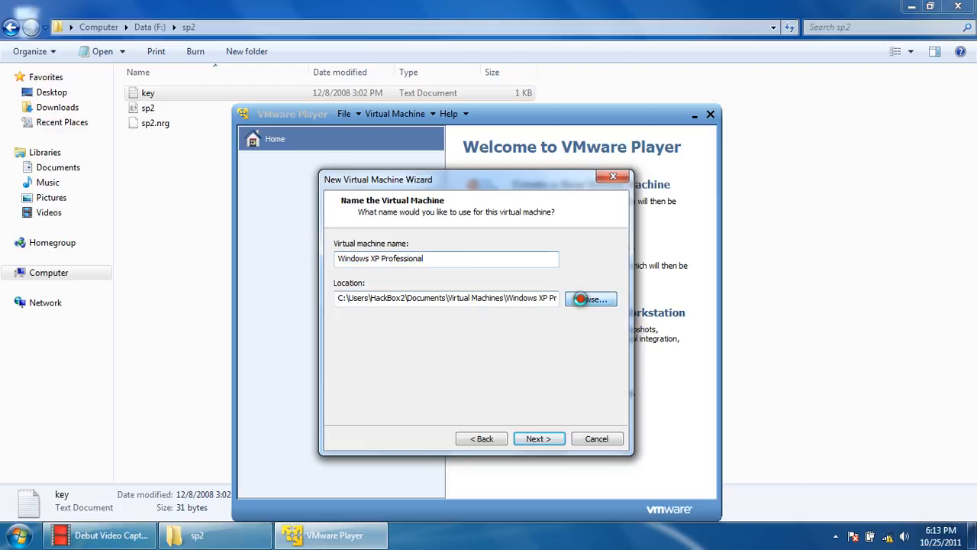
click(395, 274)
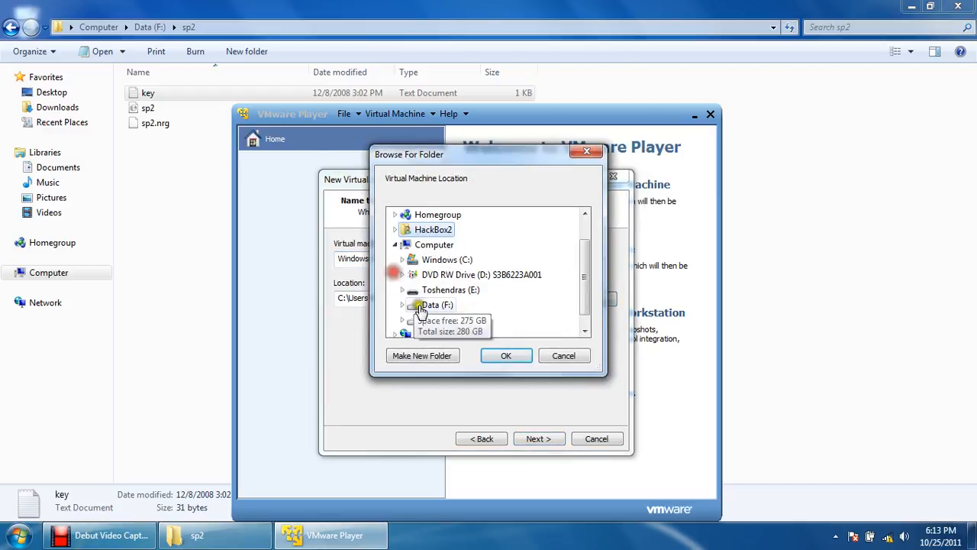
click(449, 320)
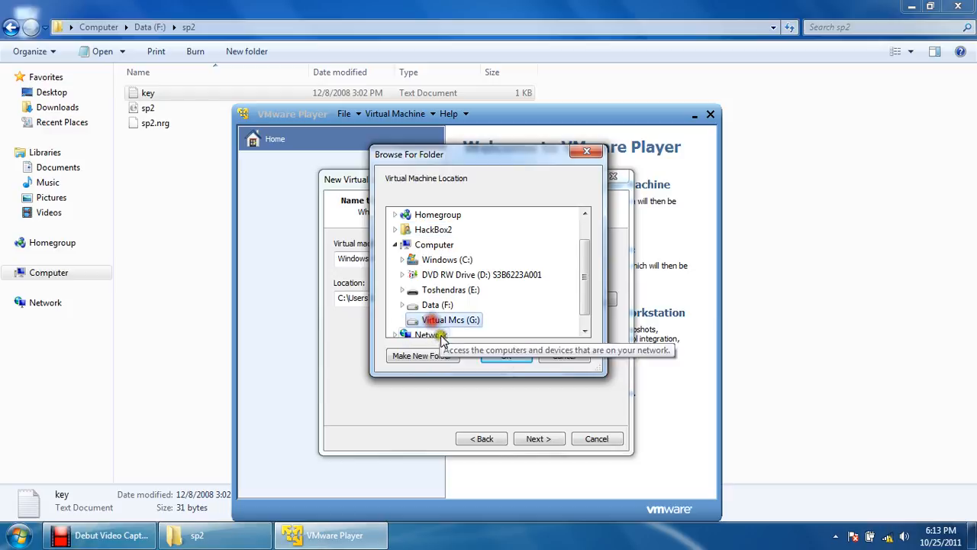
click(439, 356)
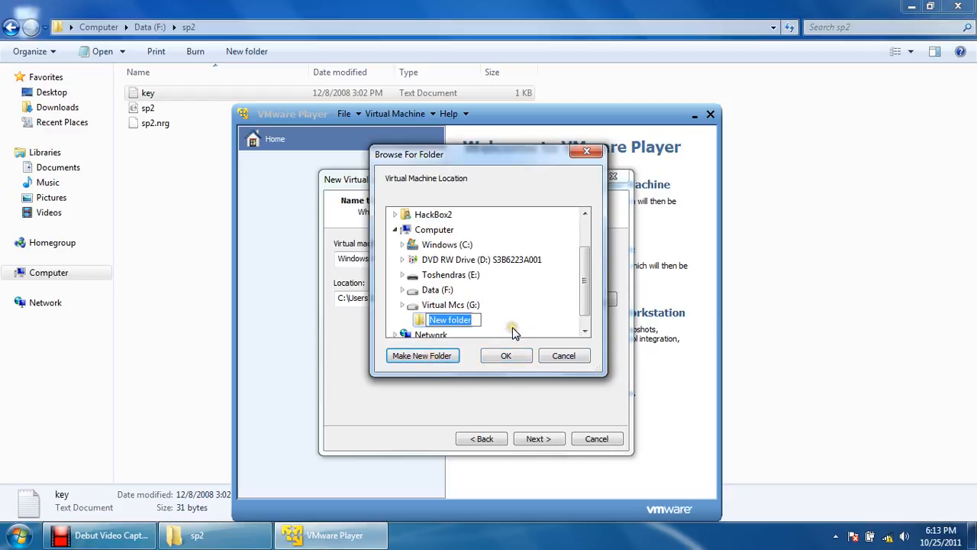
text(V)
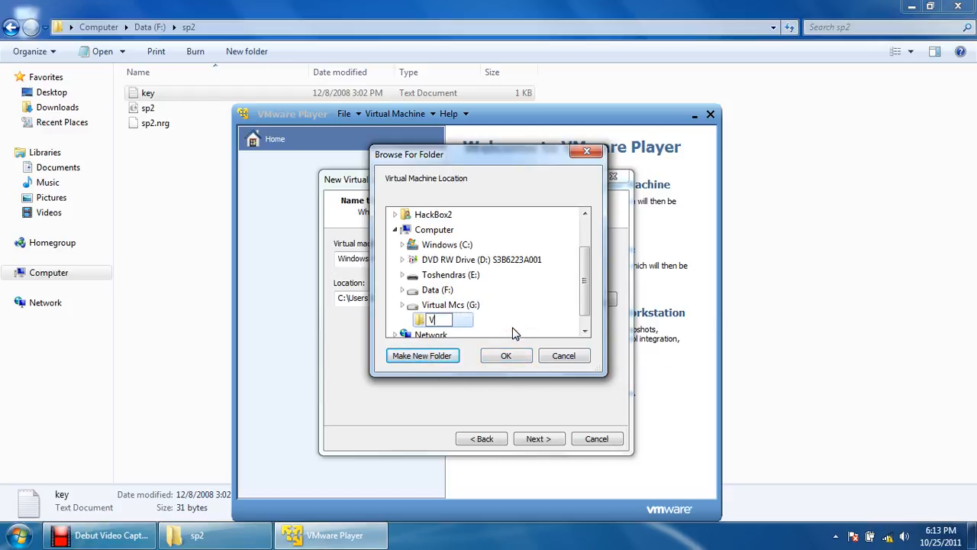
text(rrtual XP)
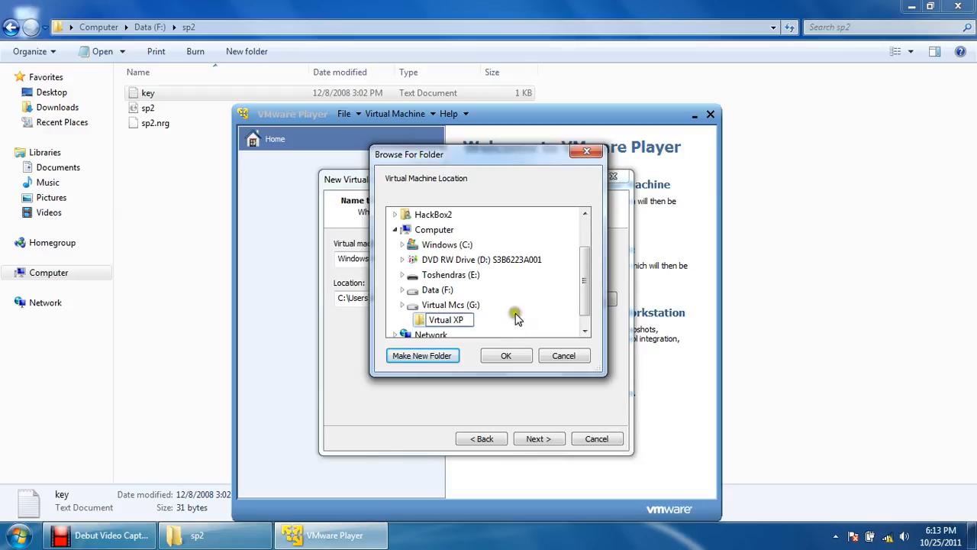
click(505, 357)
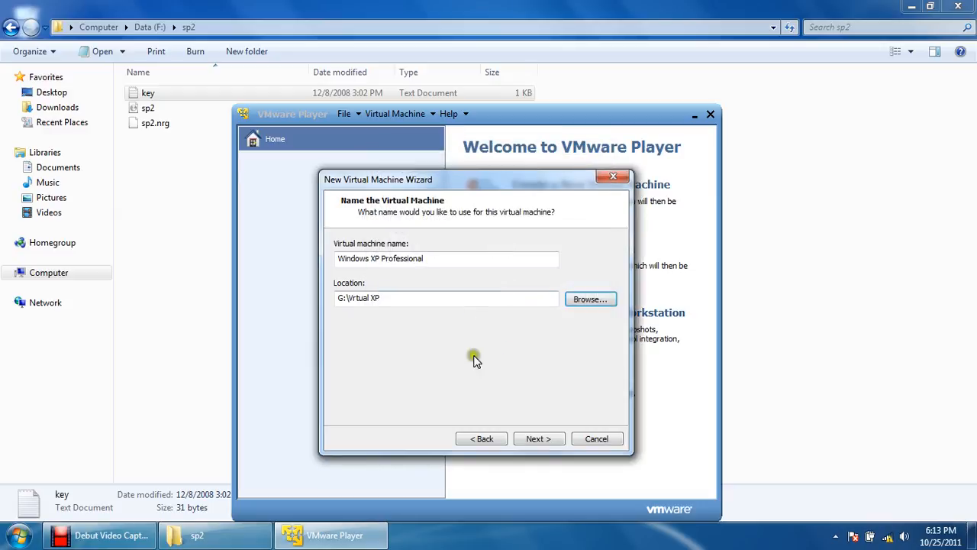
click(537, 439)
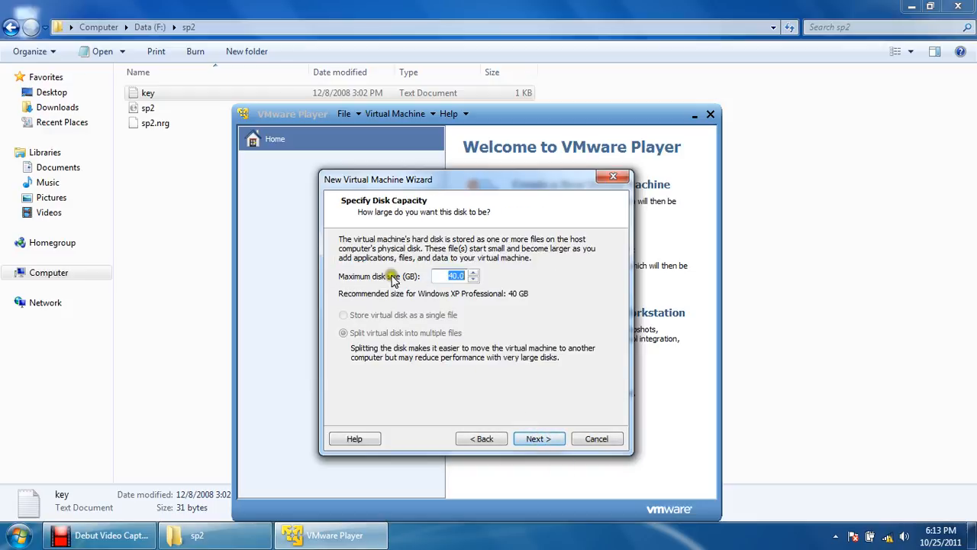
Step: Set the maximum disk size to 20 GB and continue to the virtual machine summary
drag(448, 278, 529, 281)
text(2)
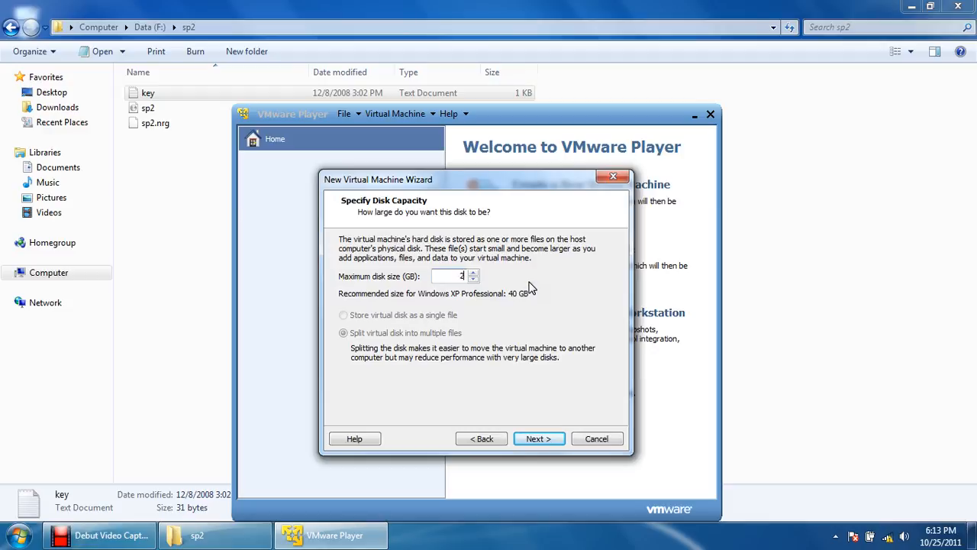
text(0)
click(534, 441)
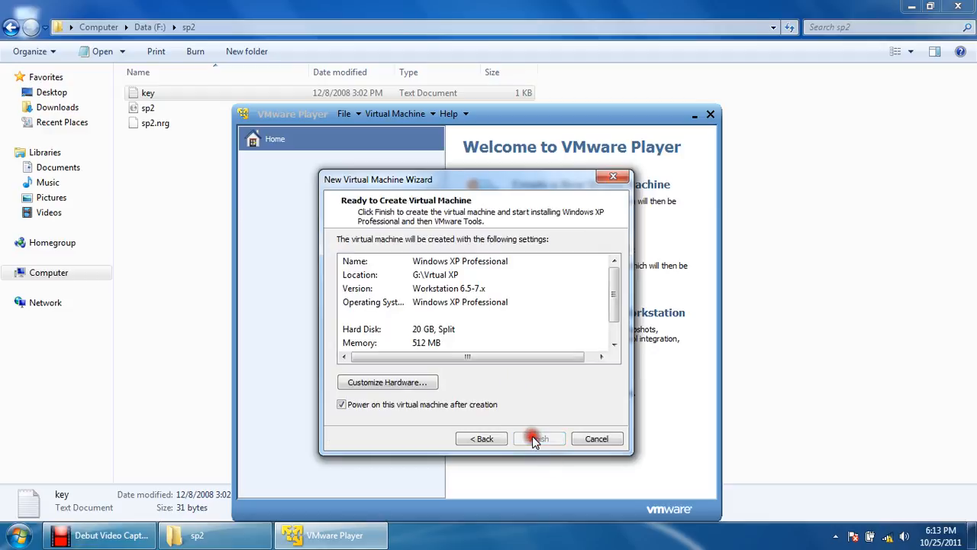
Step: Review the memory, hard disk and network adapter settings in the summary and finish creating the virtual machine
click(420, 343)
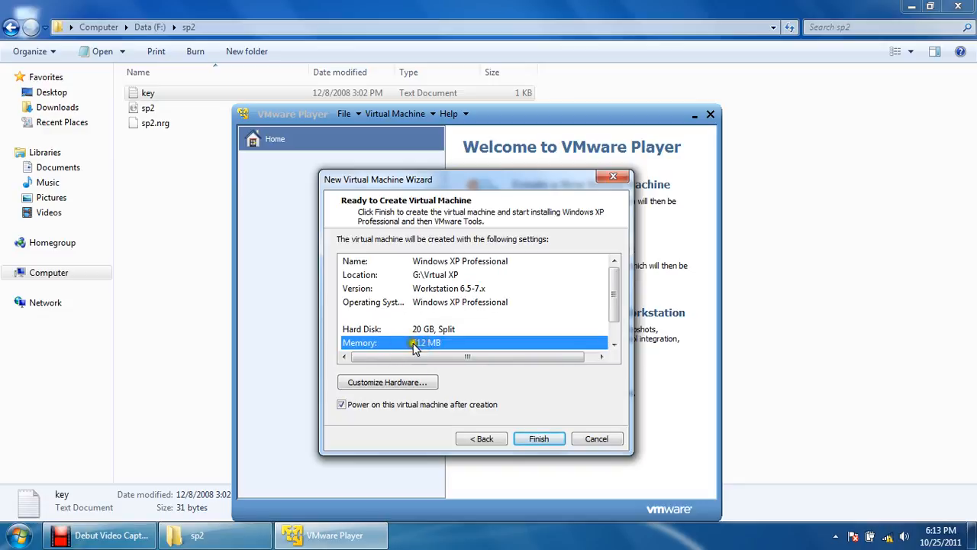
click(427, 329)
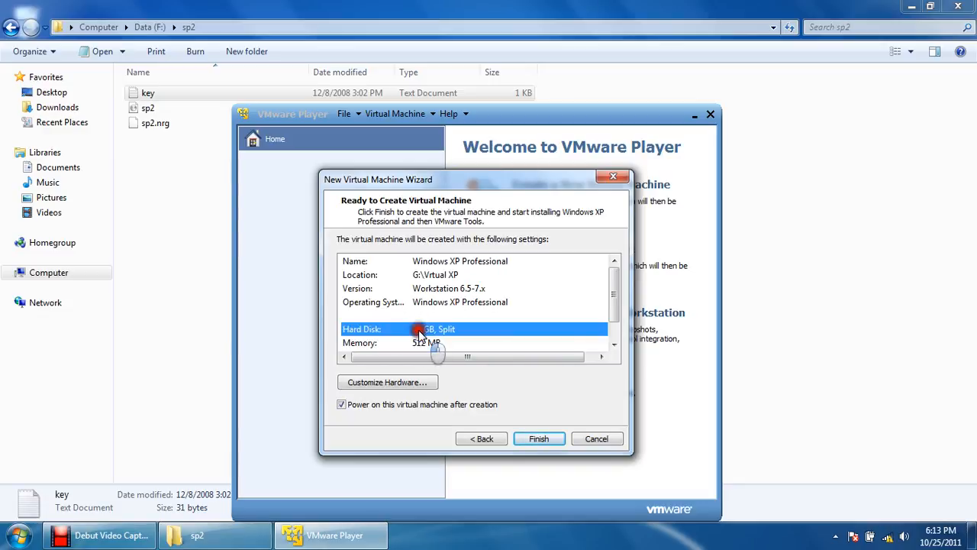
drag(617, 298, 613, 331)
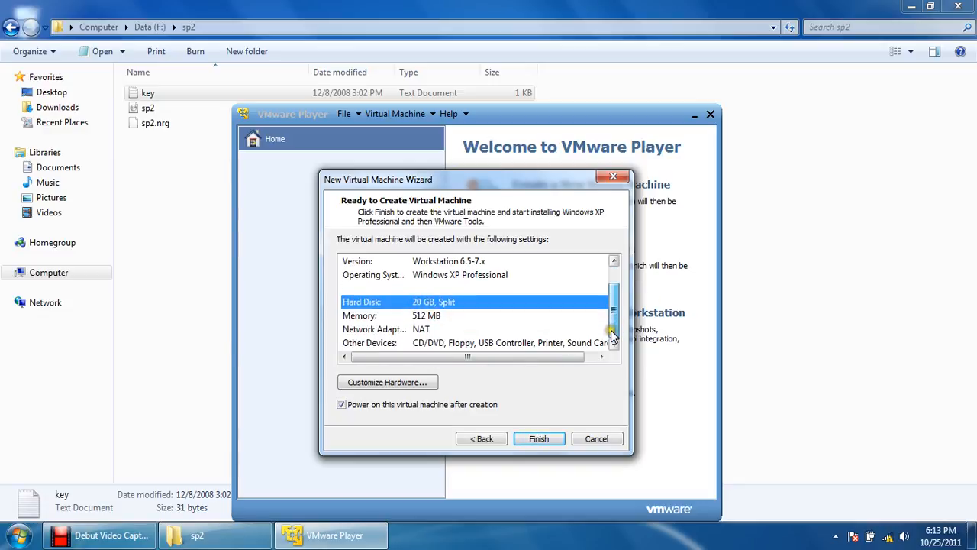
click(425, 329)
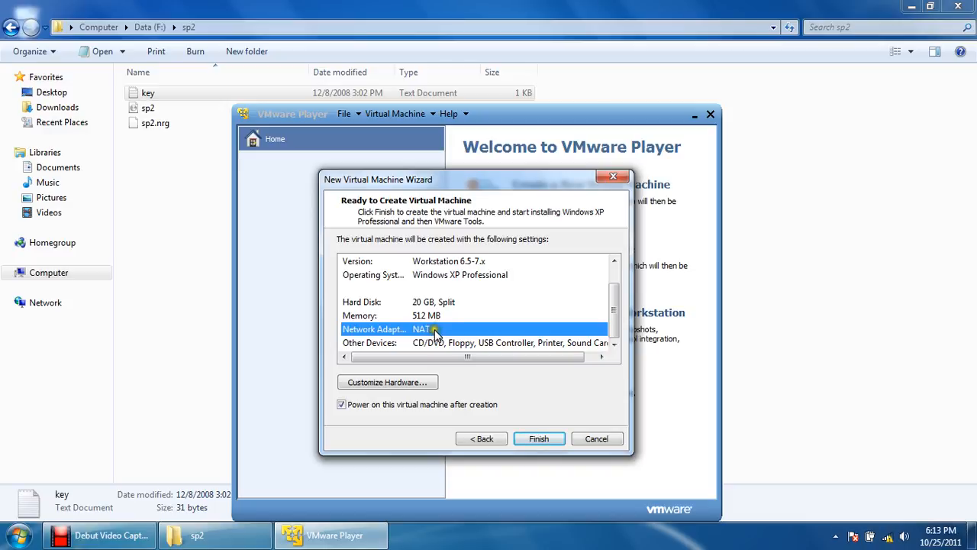
click(433, 329)
click(435, 328)
click(433, 330)
click(538, 439)
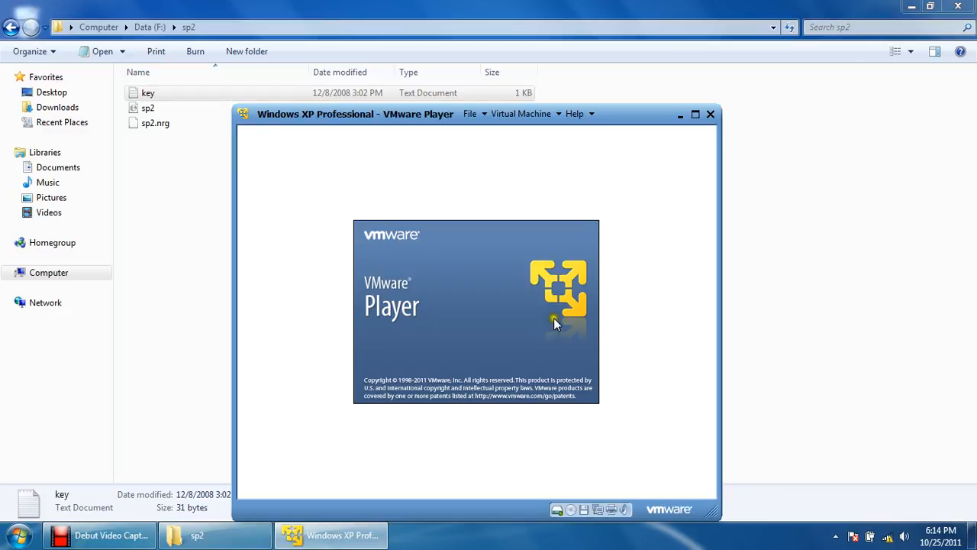
Step: Minimize the file explorer behind the virtual machine and dismiss the Removable Devices hint so it is not shown again
drag(638, 119, 649, 82)
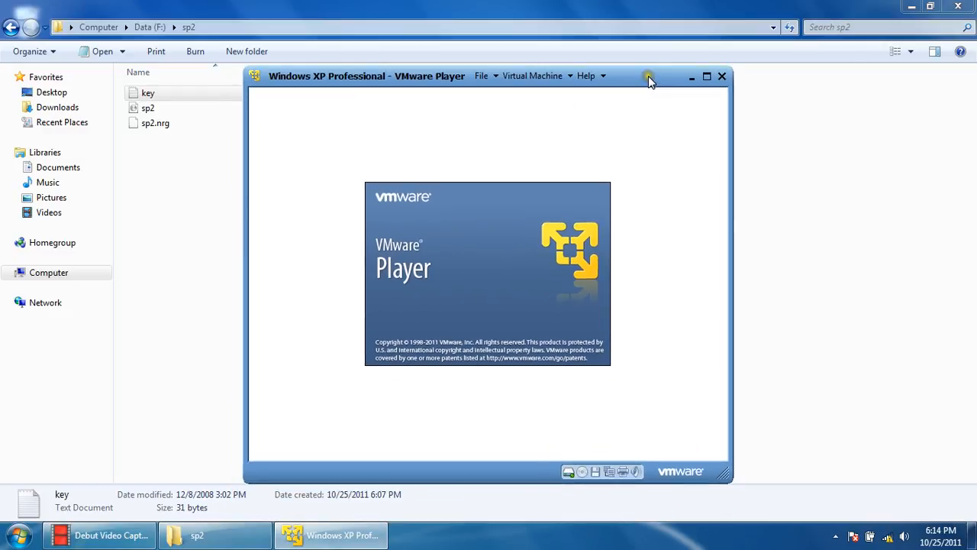
click(911, 6)
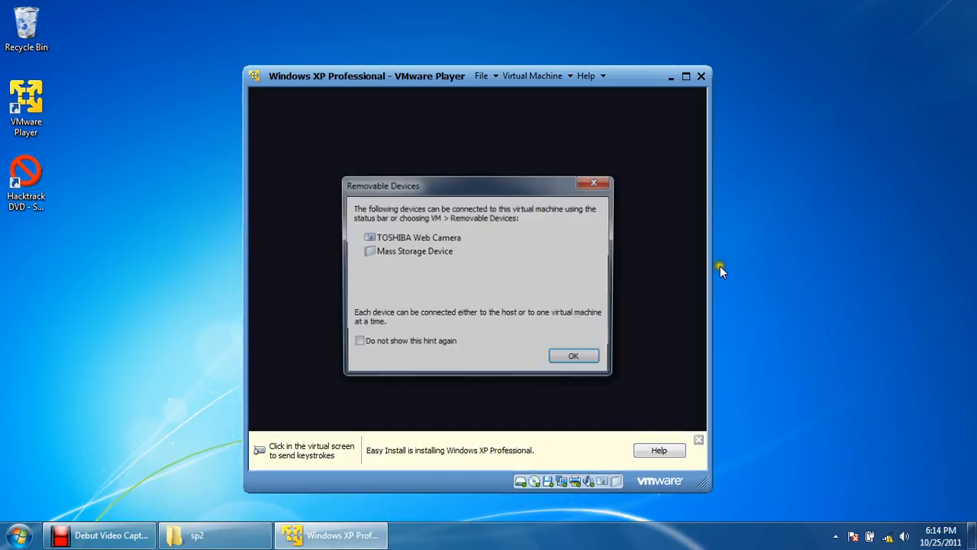
click(355, 343)
click(576, 359)
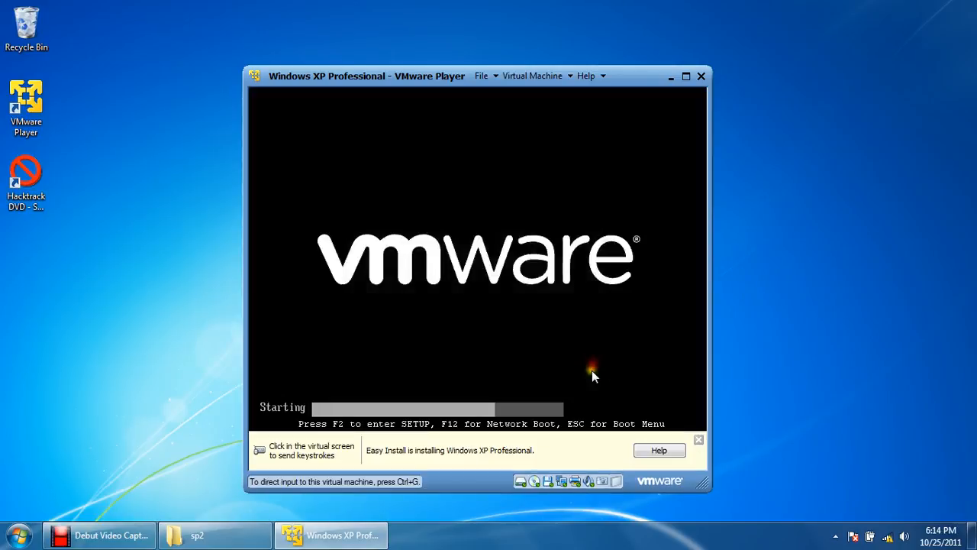
Step: Close the Easy Install notice and cancel the update server download, closing its Downloads dialog
click(756, 384)
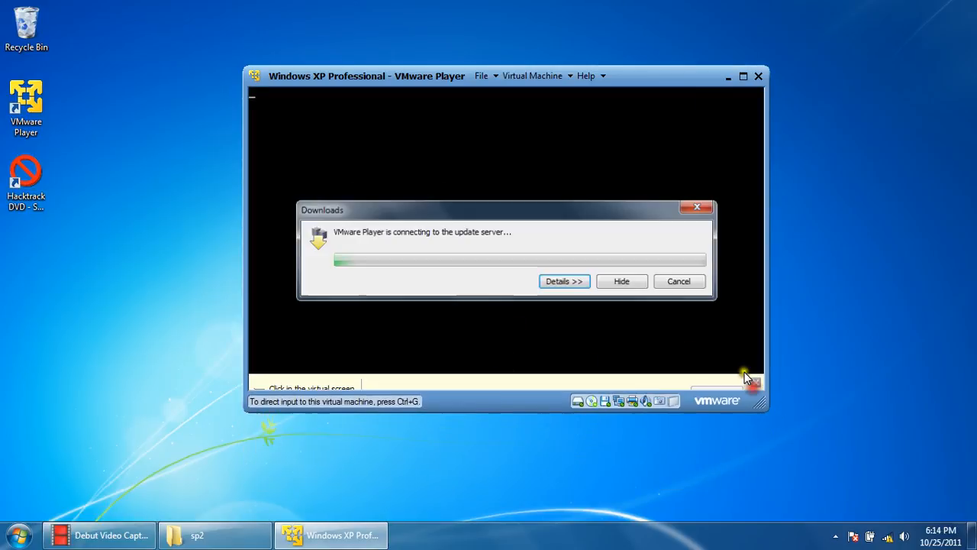
click(677, 281)
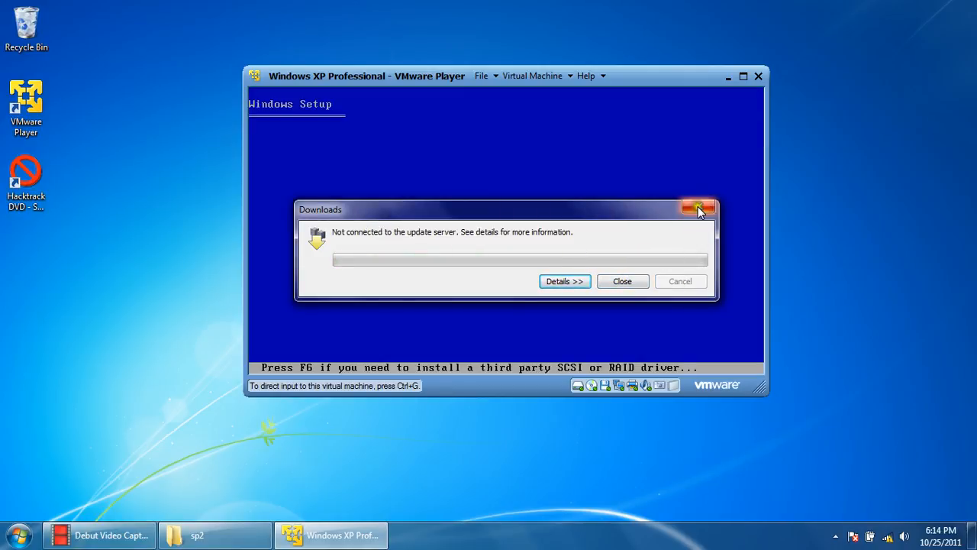
click(698, 207)
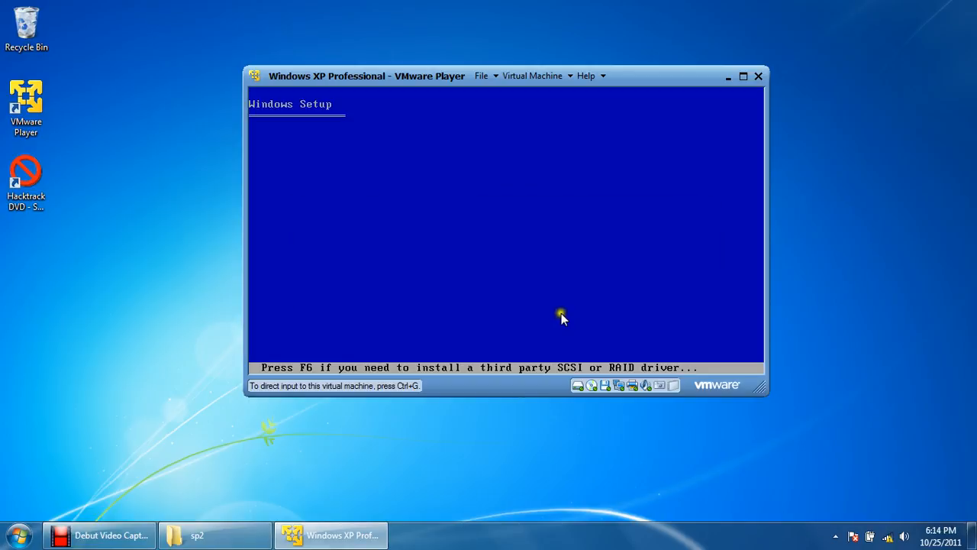
Step: Direct input into the virtual machine, return control to the host, and move the virtual machine window slightly higher
click(600, 258)
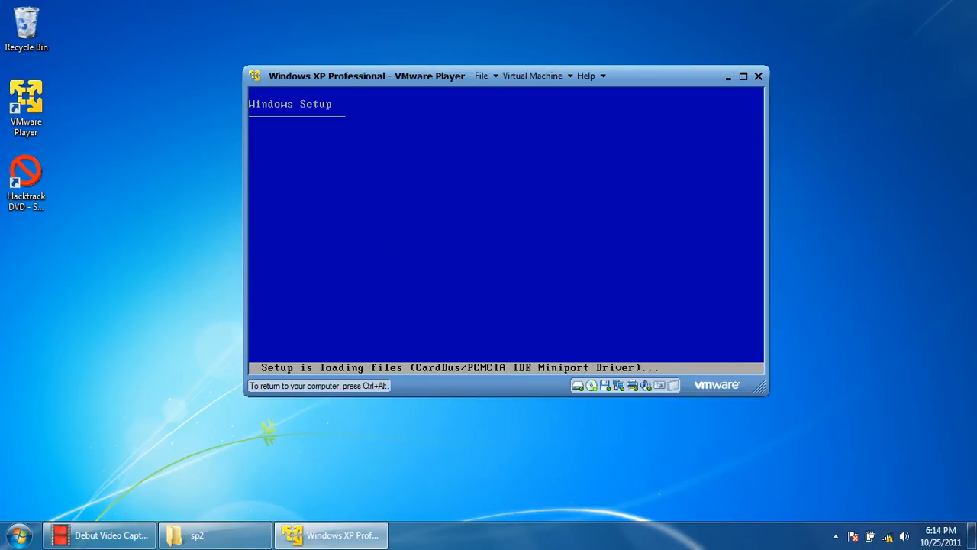
key(ctrl+alt)
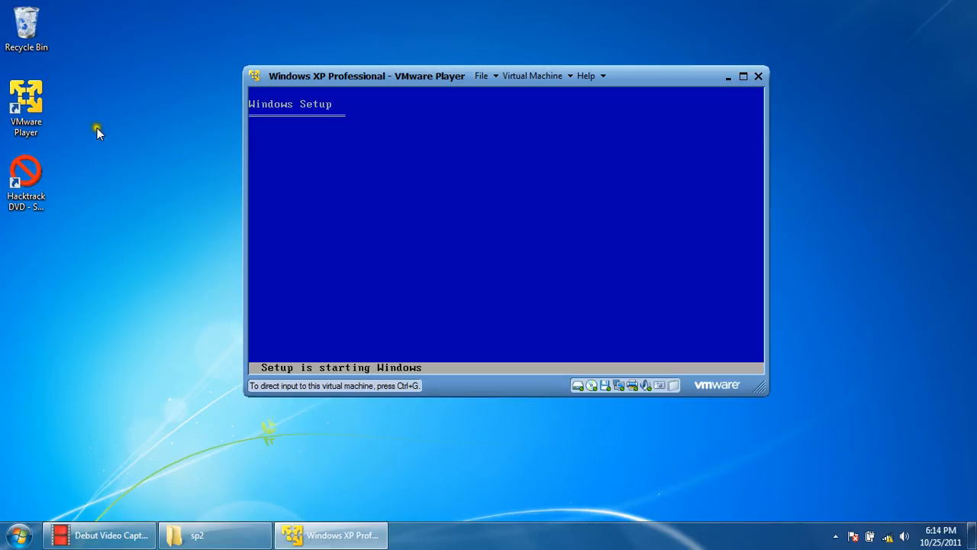
drag(632, 74, 608, 61)
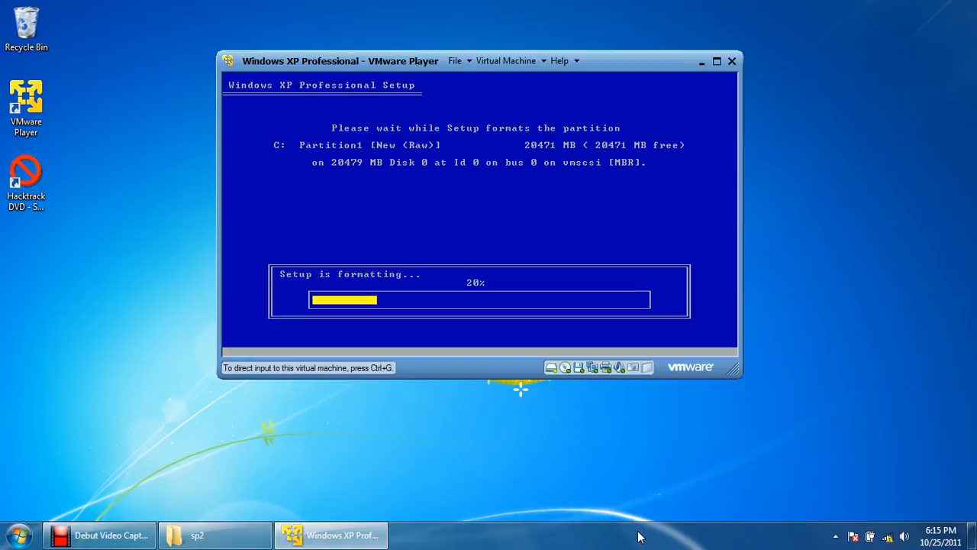
Step: Examine the virtual machine's files in the Vrtual XP folder on Virtual Mcs (G:) and close the folder window
click(17, 539)
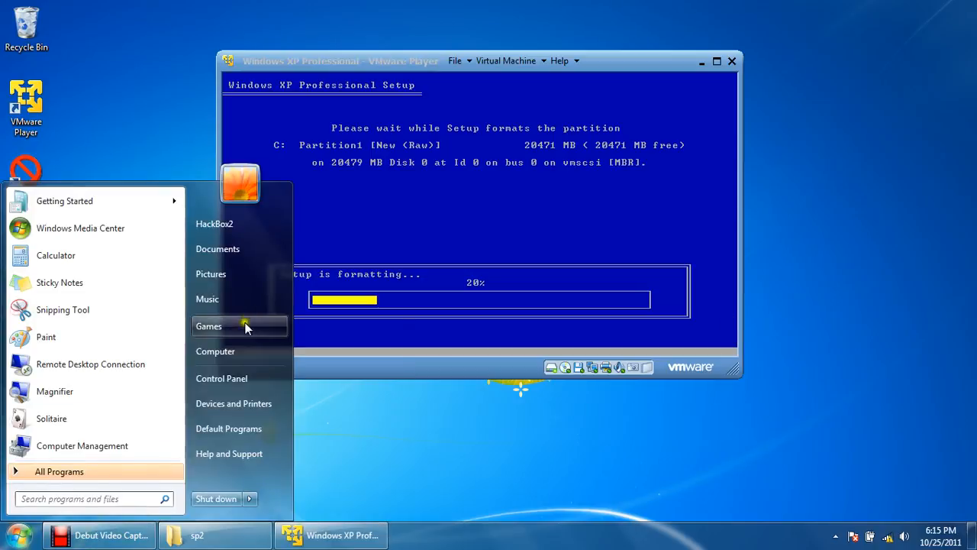
click(244, 350)
double_click(563, 109)
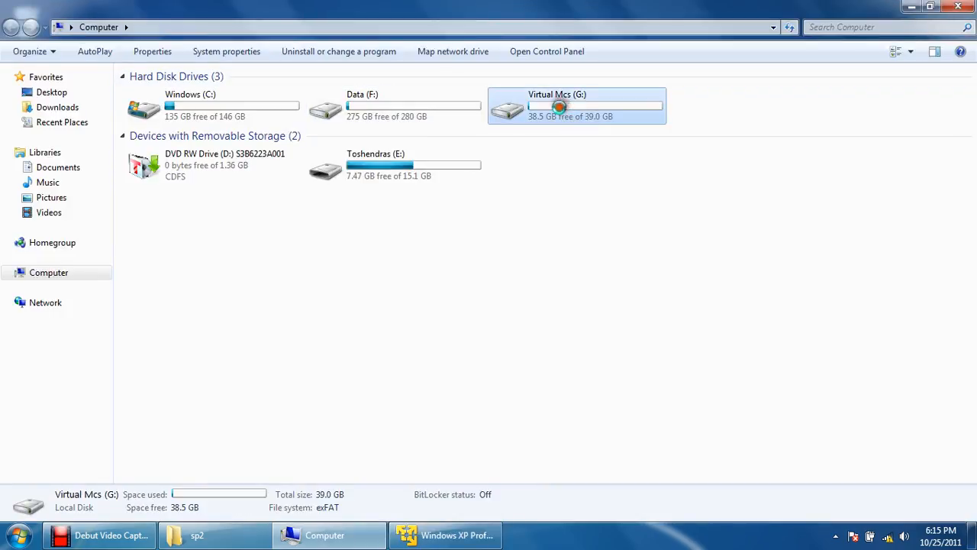
double_click(150, 92)
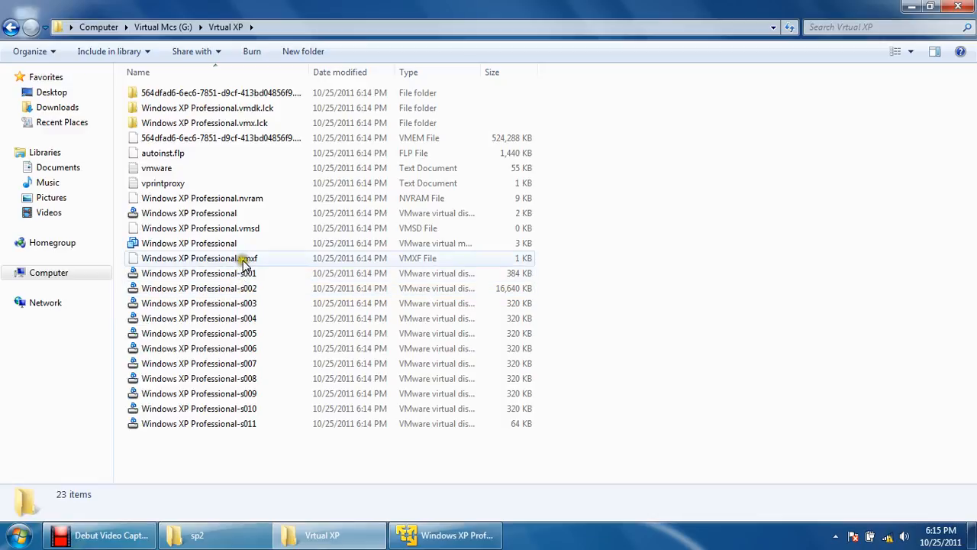
click(243, 232)
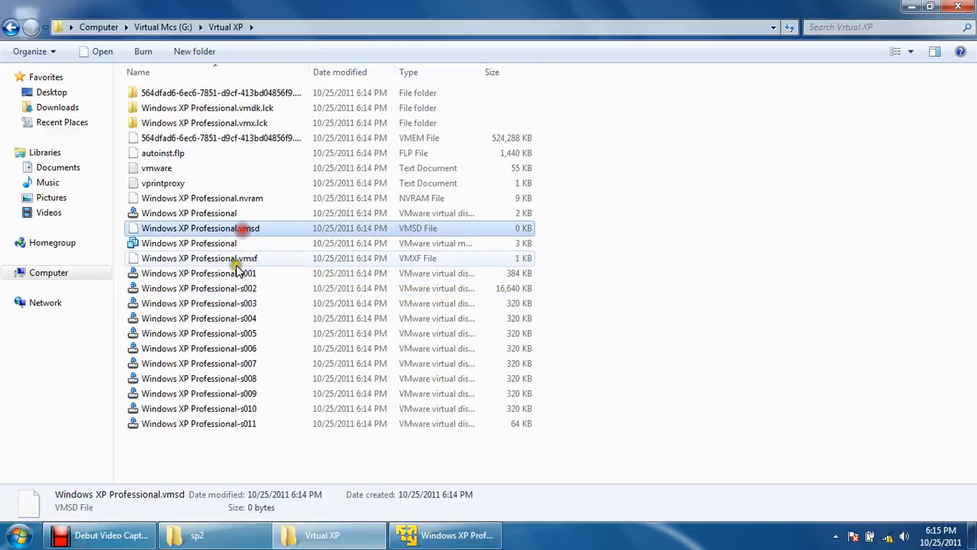
click(233, 260)
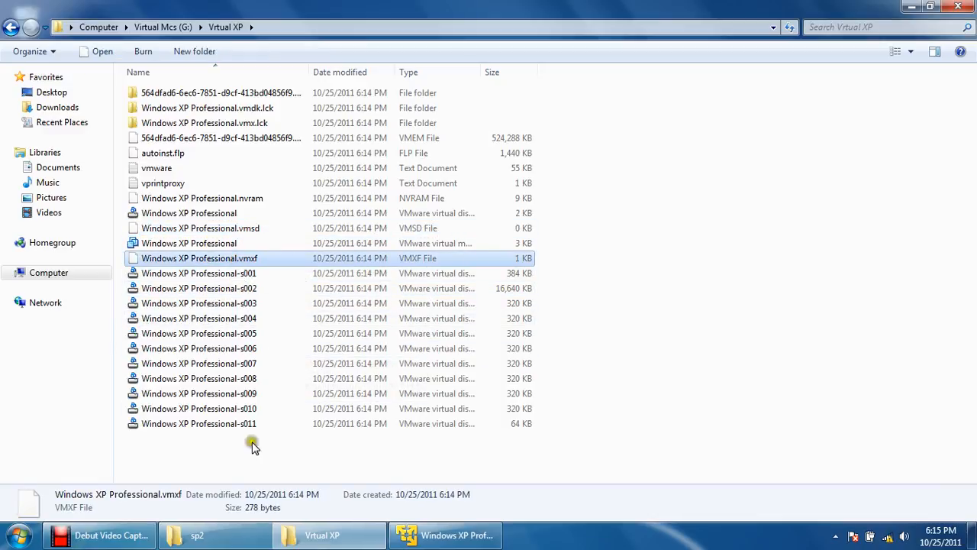
click(763, 250)
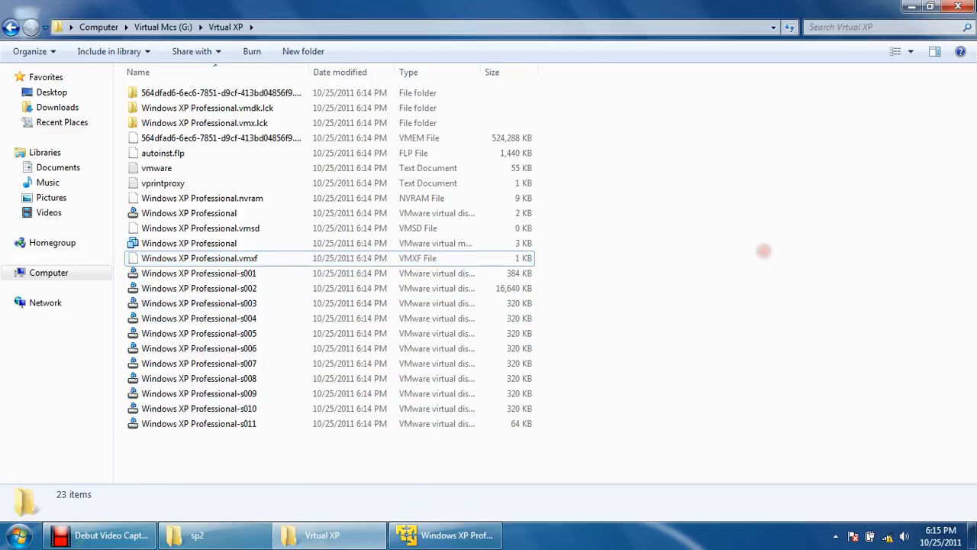
click(959, 6)
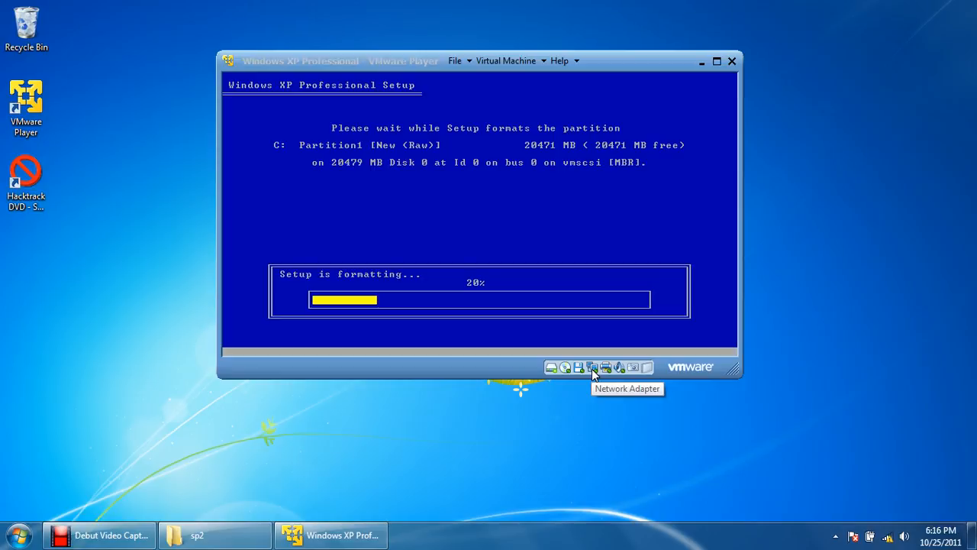
Step: Show the web camera's connection options for the virtual machine and dismiss them without connecting the device
click(635, 368)
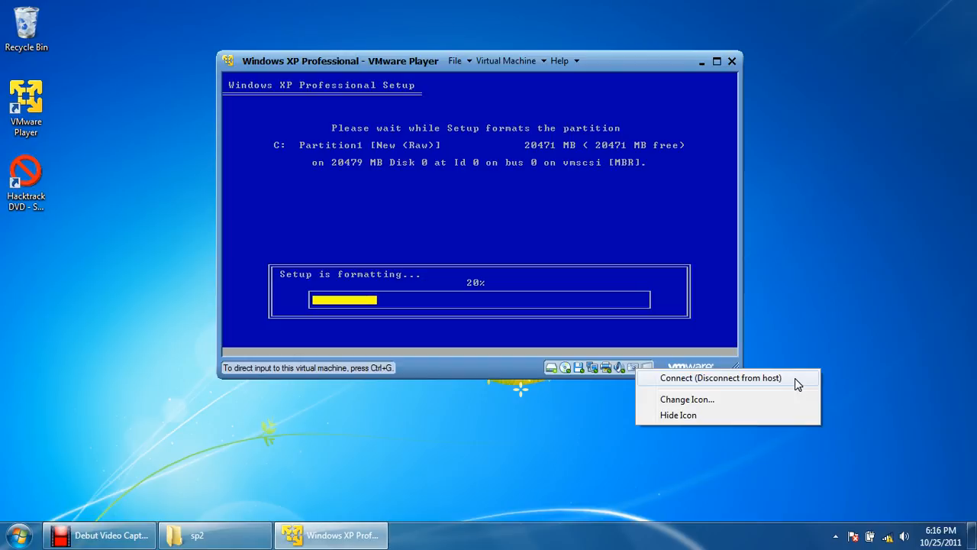
click(868, 276)
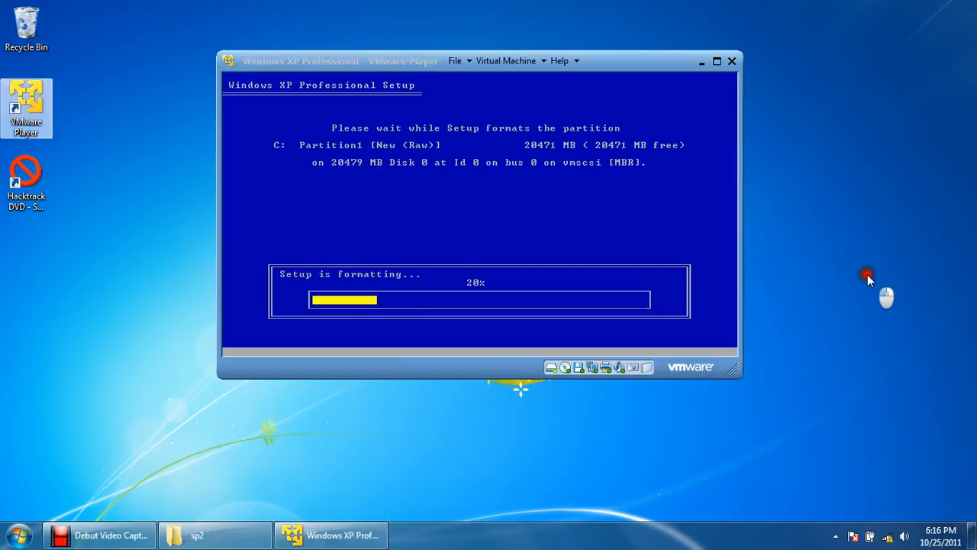
click(8, 542)
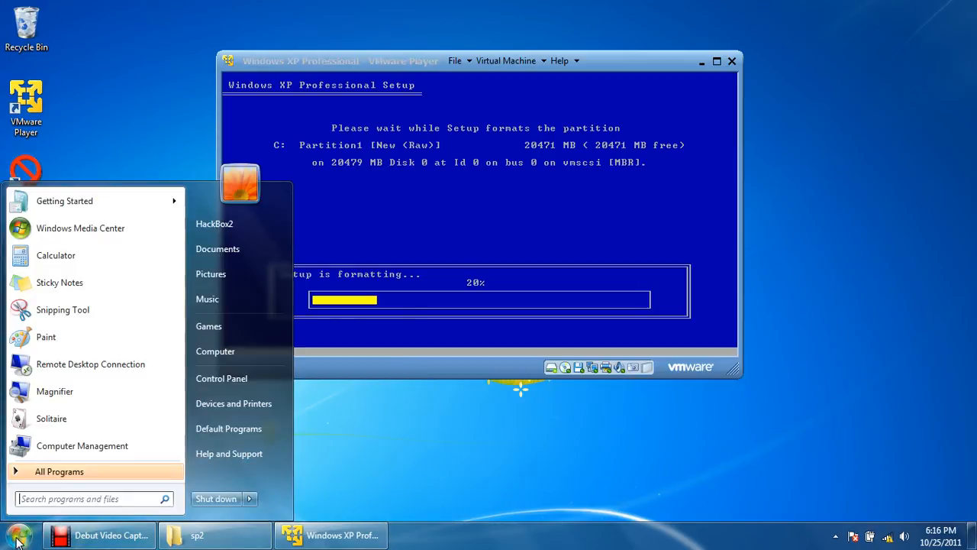
click(6, 544)
click(7, 542)
click(8, 543)
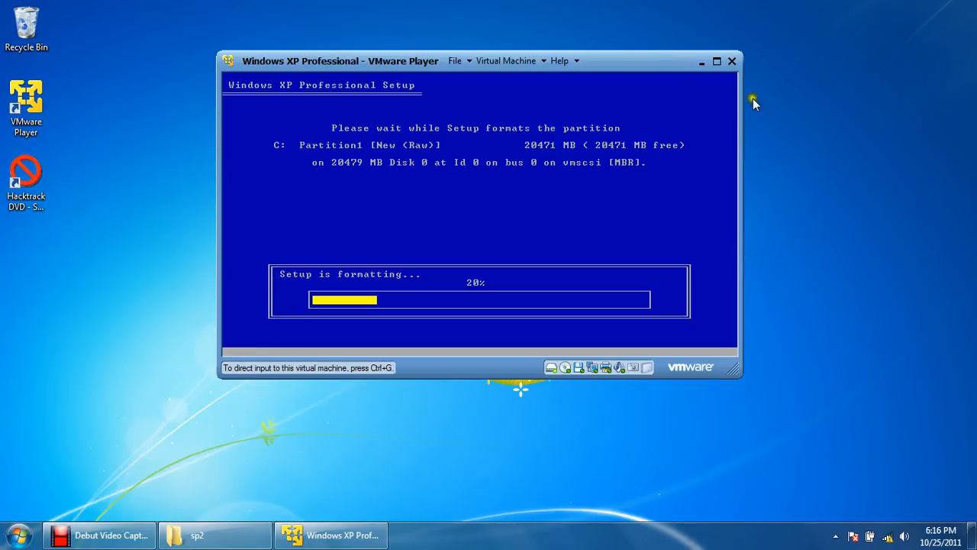
drag(623, 59, 635, 80)
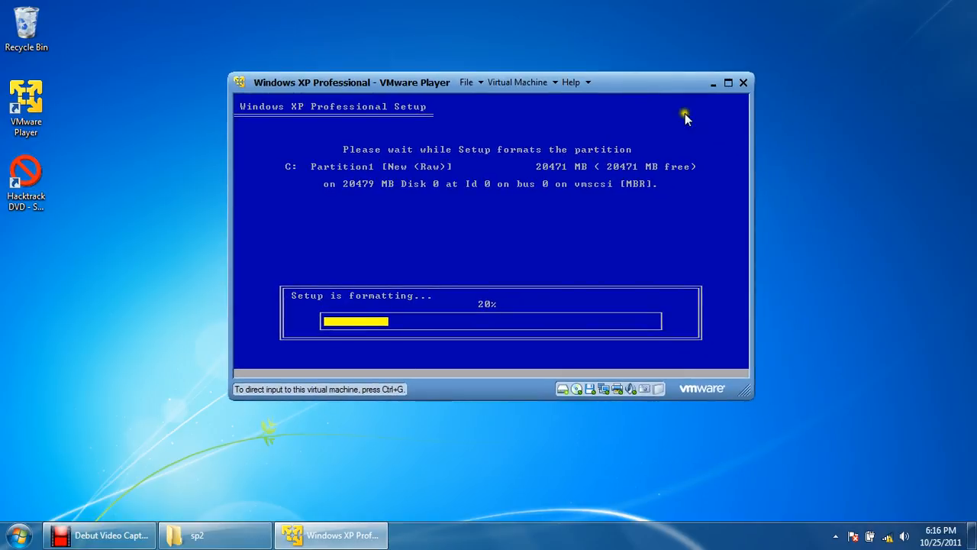
click(723, 451)
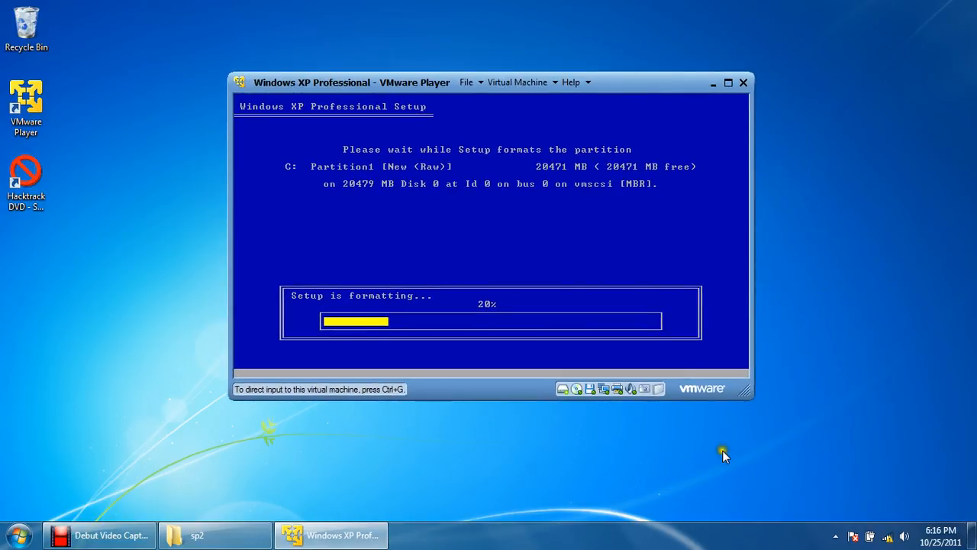
click(529, 455)
click(378, 471)
click(426, 478)
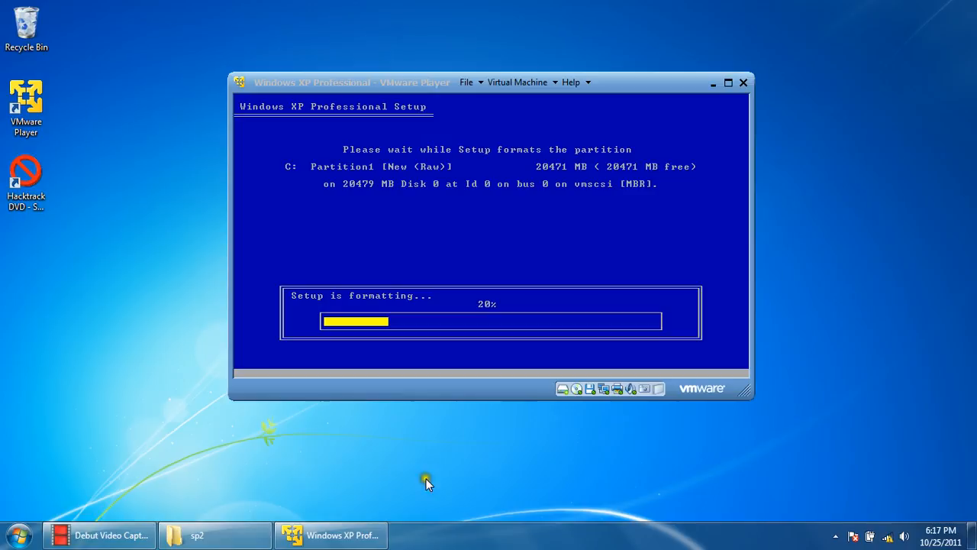
right_click(116, 535)
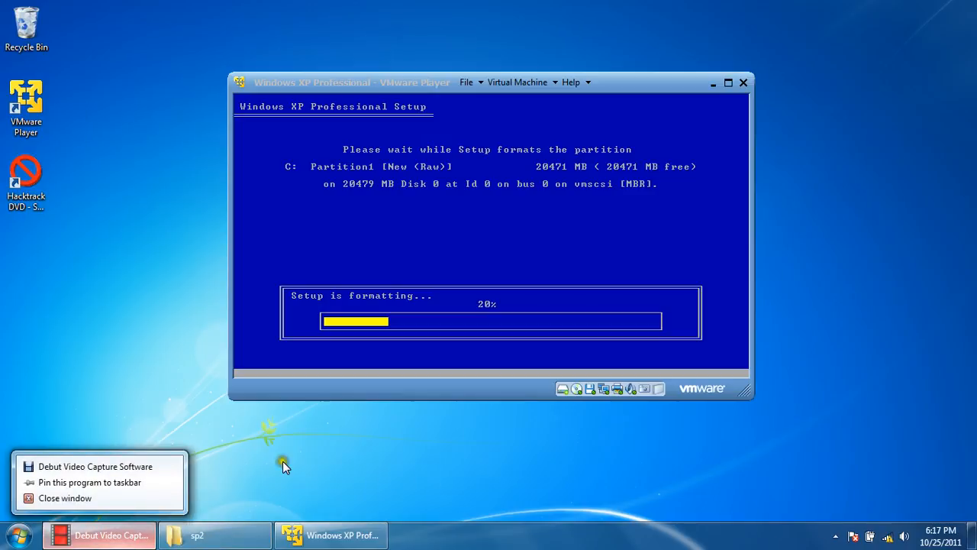
click(282, 480)
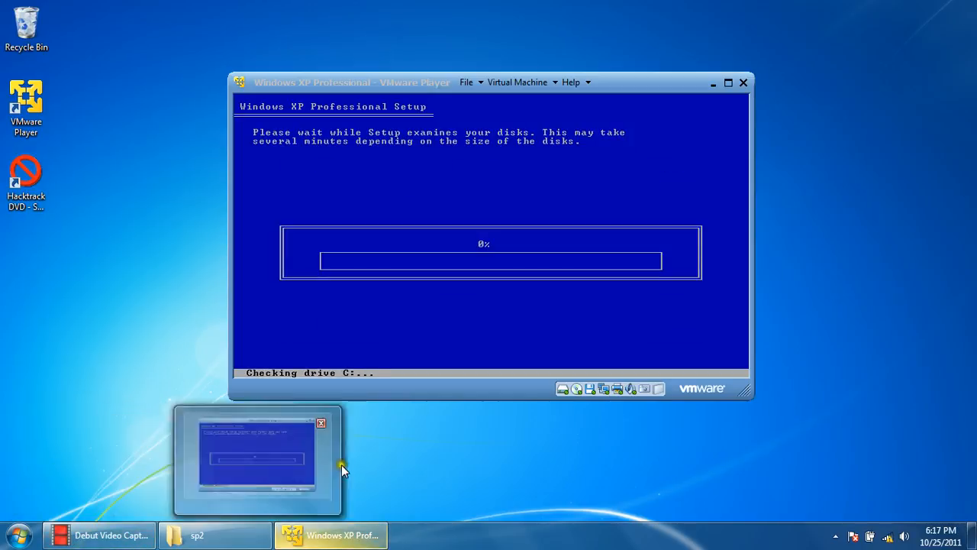
click(341, 465)
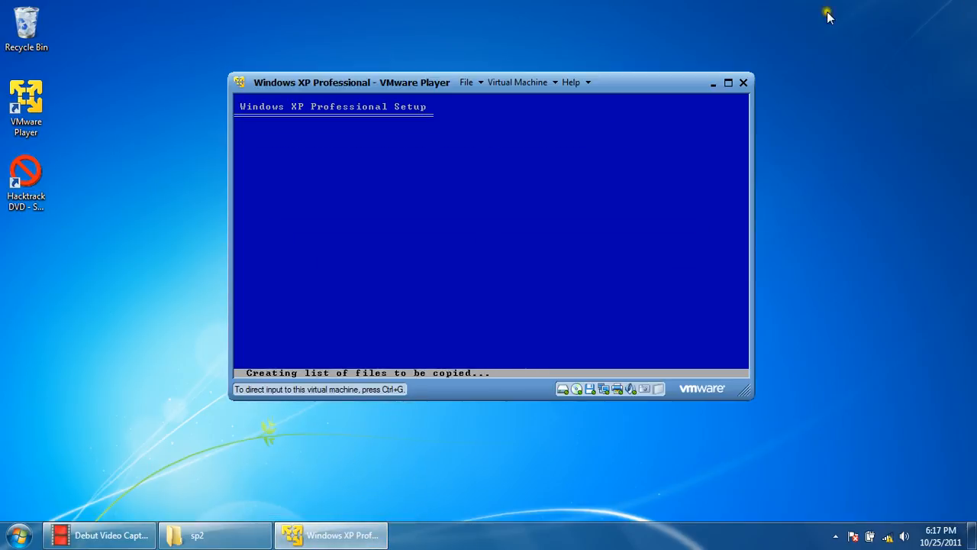
drag(648, 83, 667, 57)
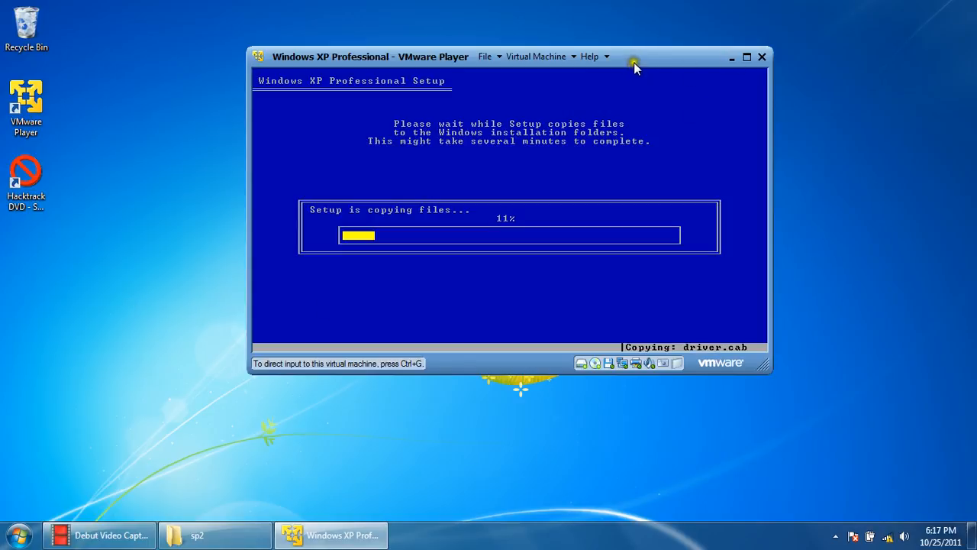
drag(633, 59, 788, 37)
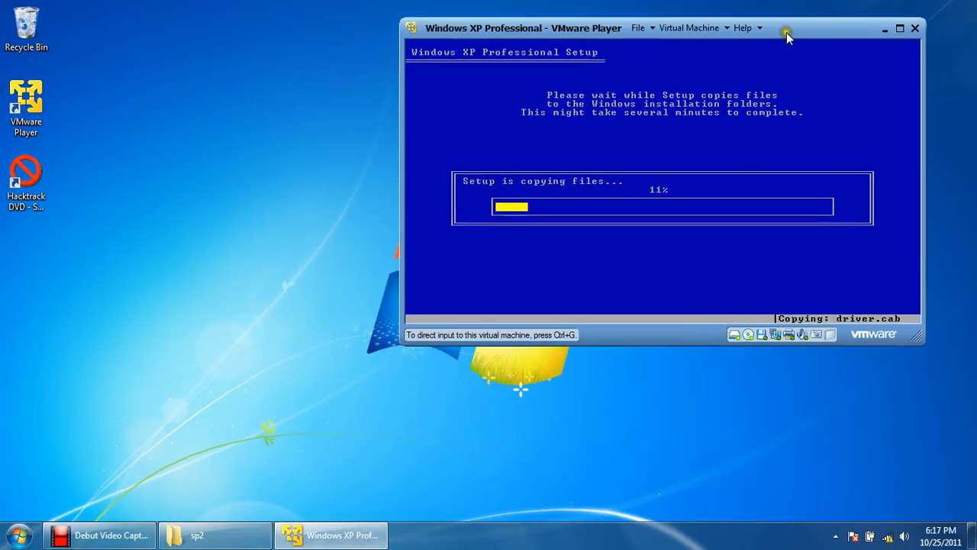
click(101, 535)
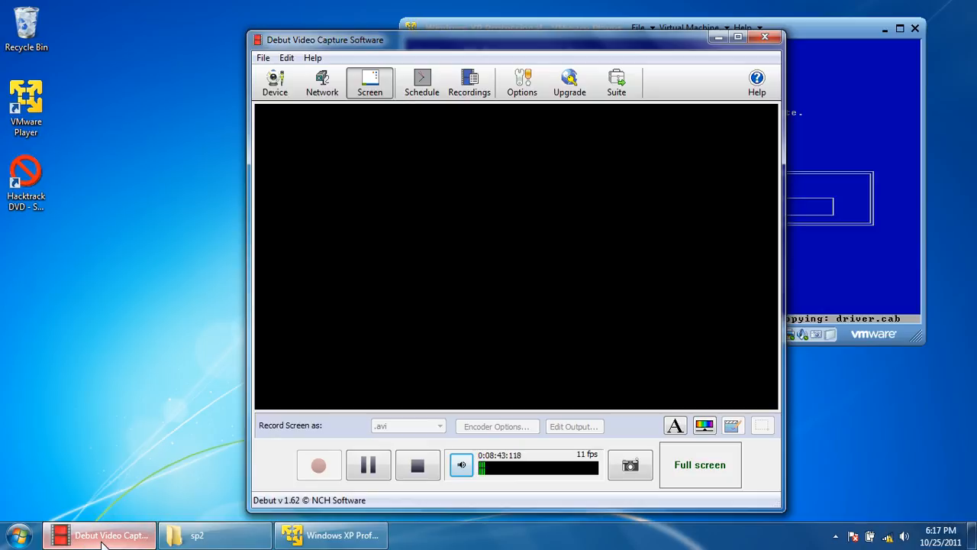
click(102, 535)
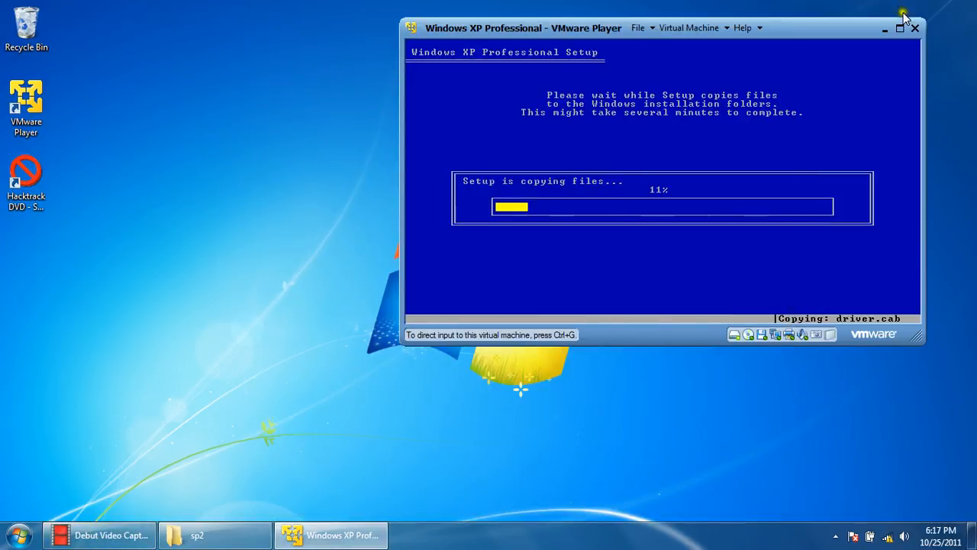
drag(825, 36, 631, 84)
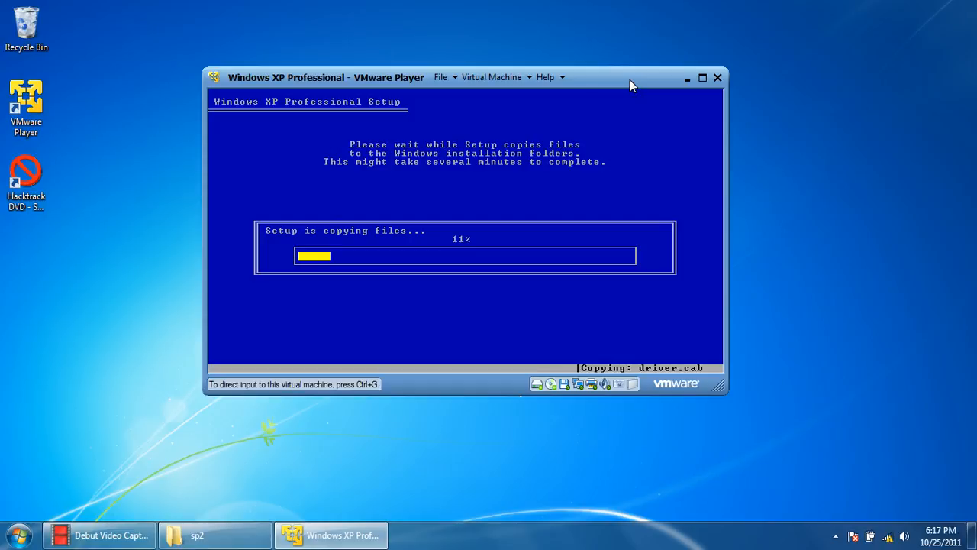
drag(630, 80, 666, 72)
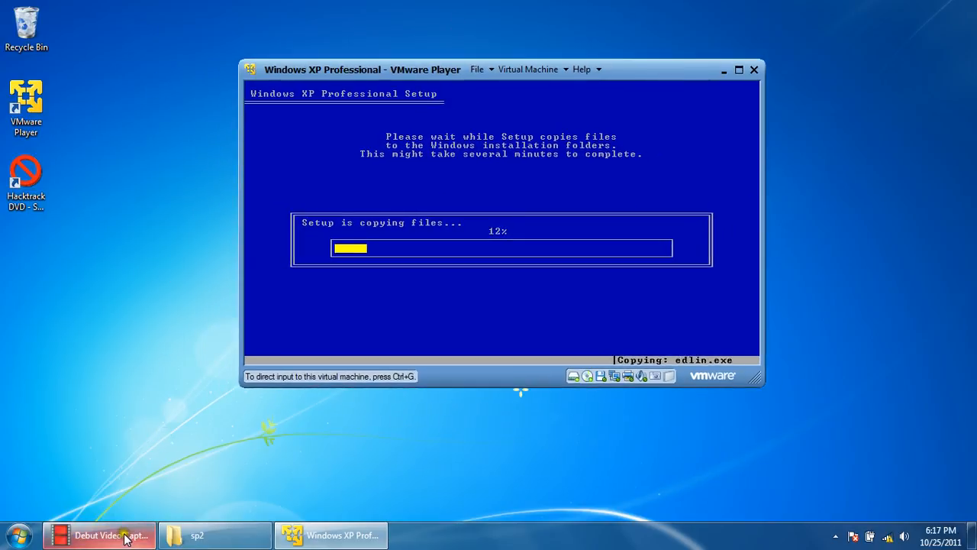
mouse_move(128, 531)
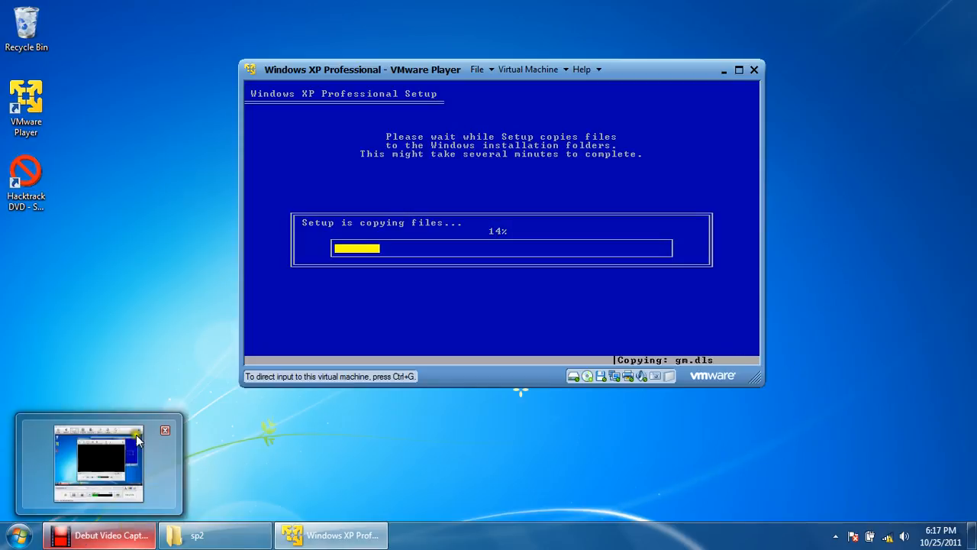
right_click(135, 331)
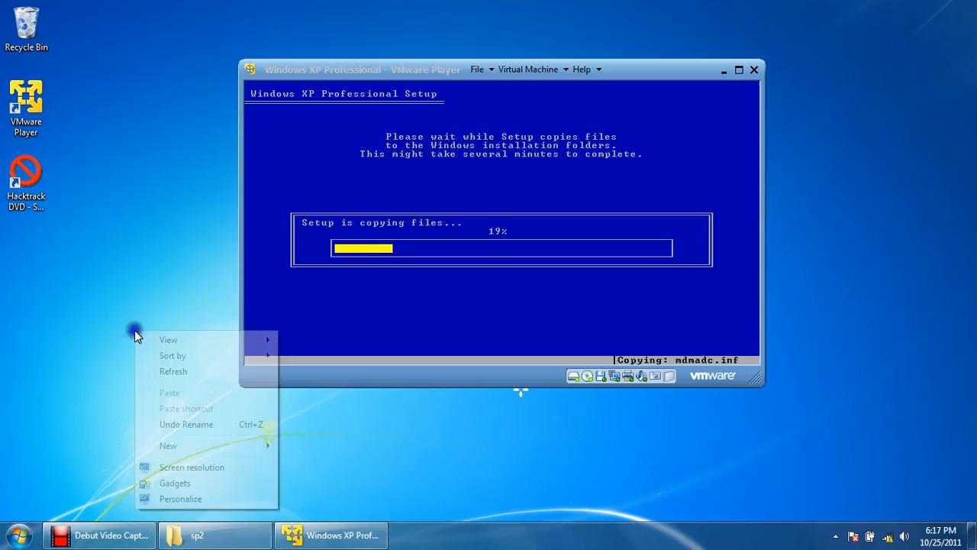
click(168, 370)
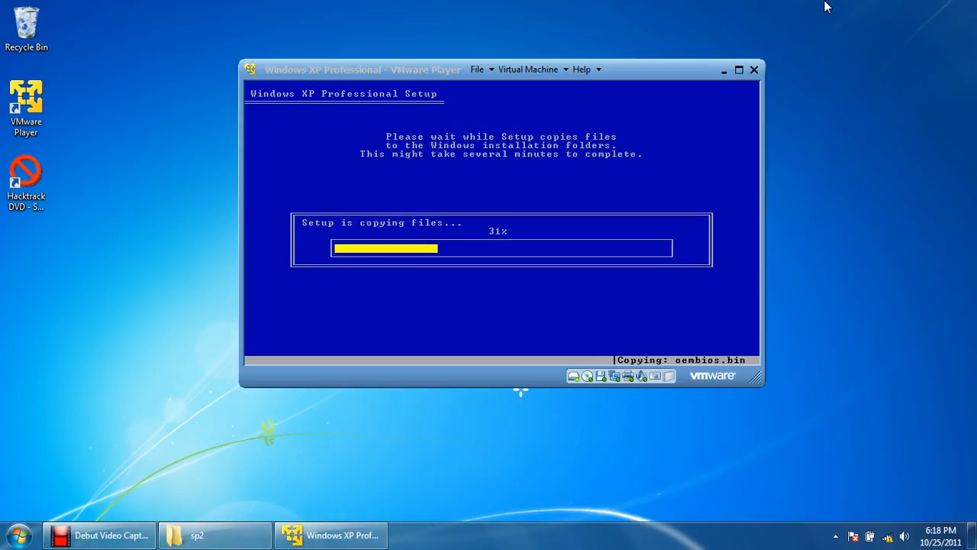
drag(827, 16, 162, 461)
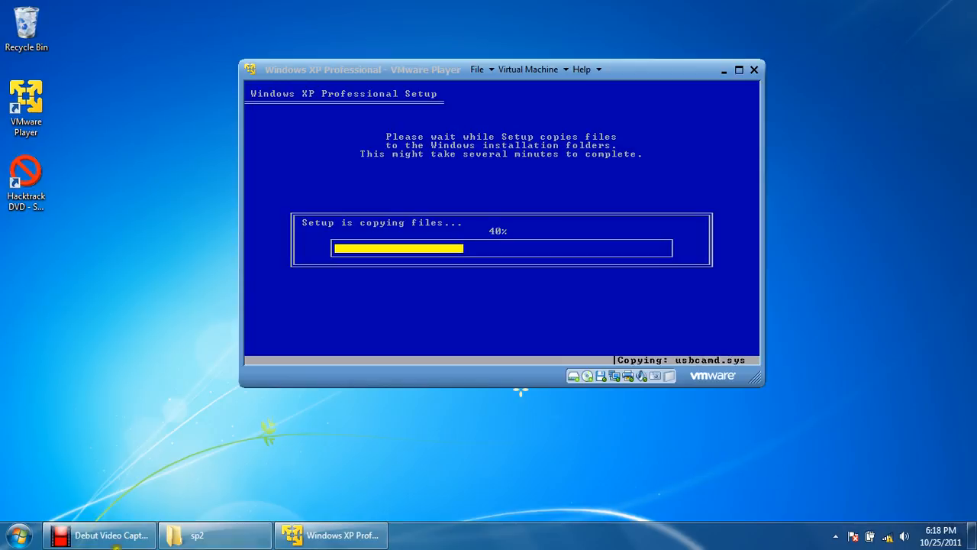
drag(656, 71, 649, 102)
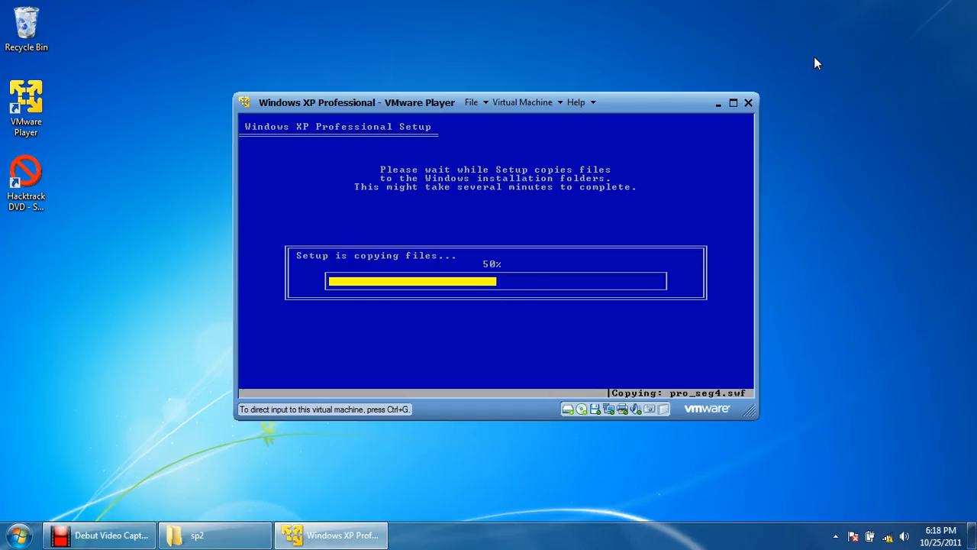
drag(815, 47, 148, 464)
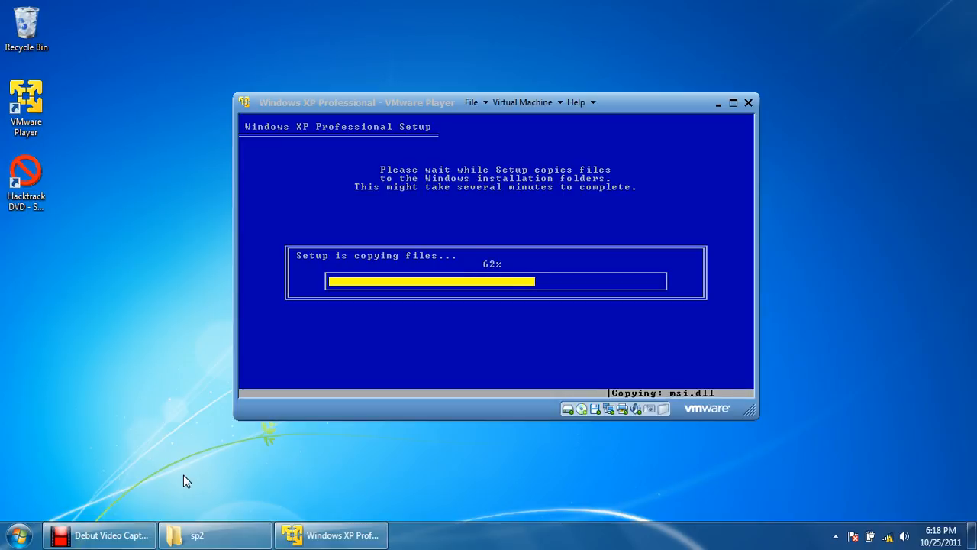
click(551, 90)
click(635, 104)
drag(635, 105, 652, 94)
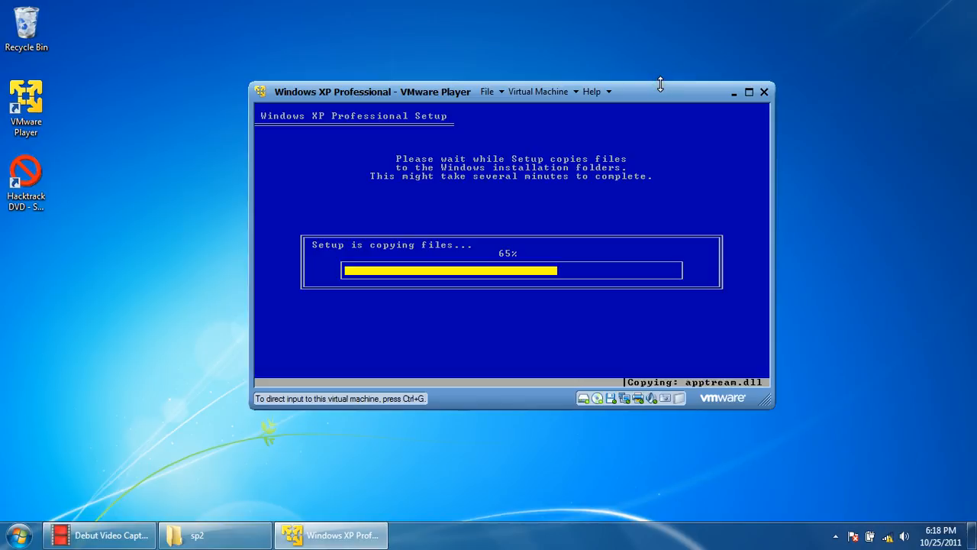
drag(669, 92, 660, 84)
drag(659, 86, 630, 81)
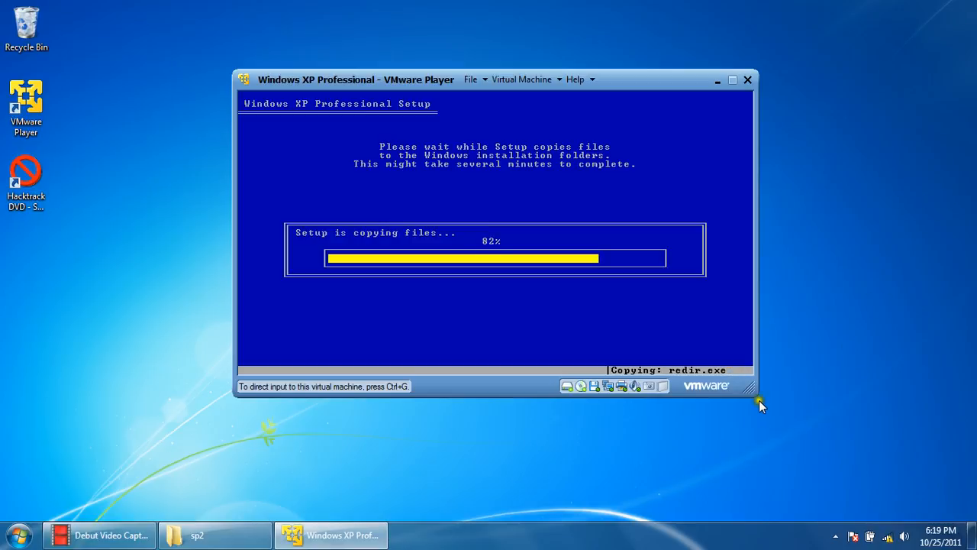
drag(759, 400, 865, 501)
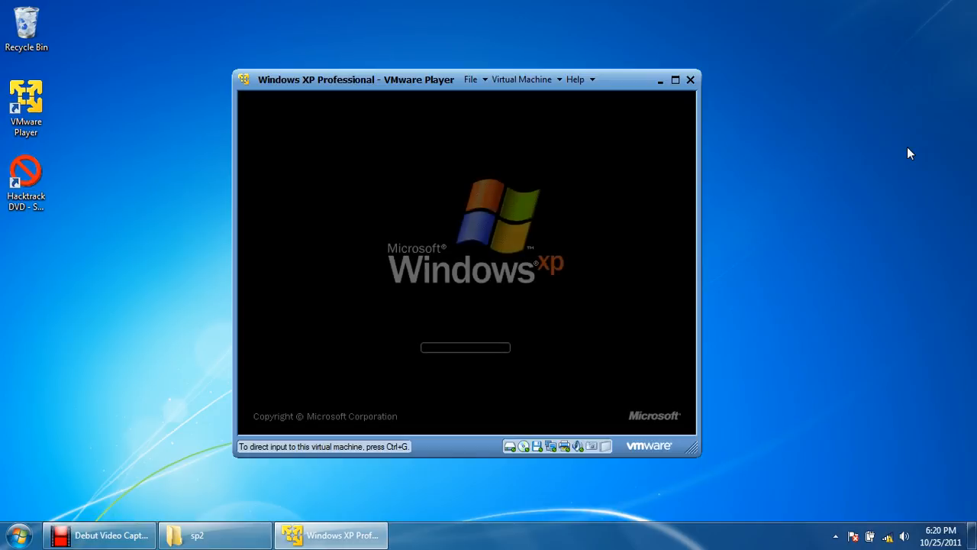
click(442, 330)
drag(614, 79, 662, 64)
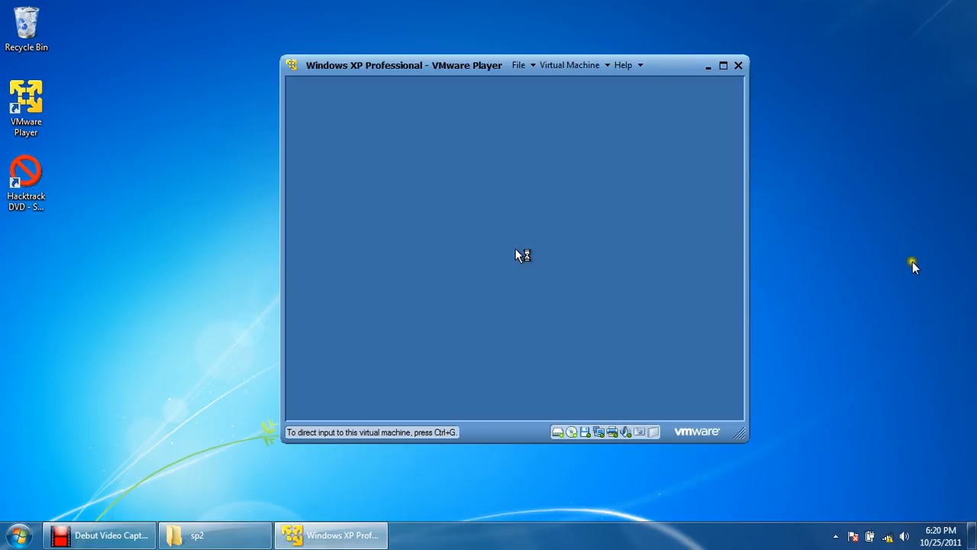
drag(293, 433, 451, 430)
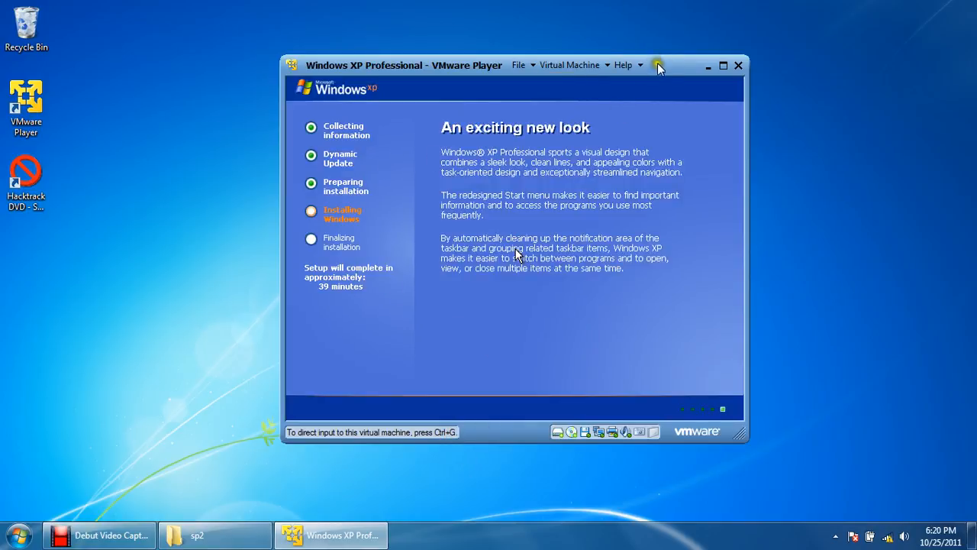
drag(666, 71, 578, 58)
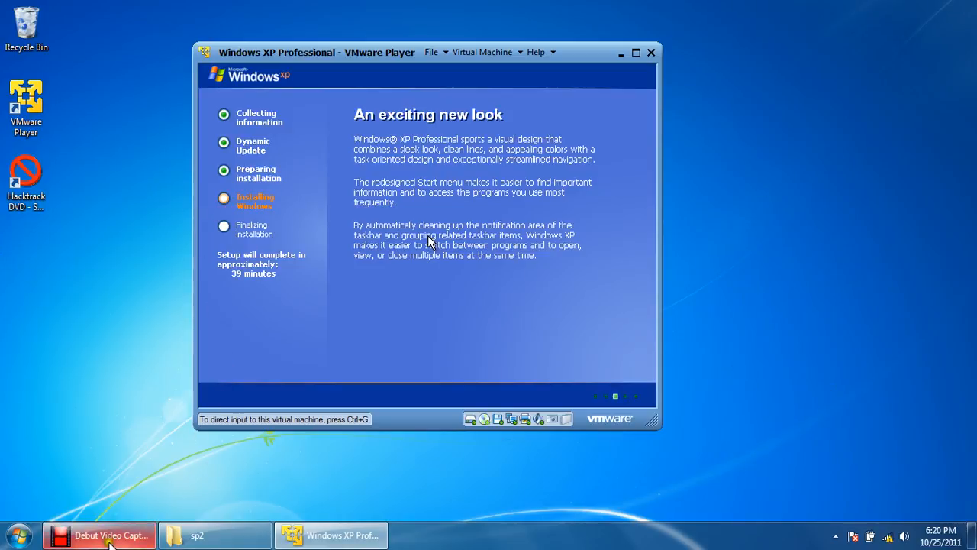
mouse_move(113, 538)
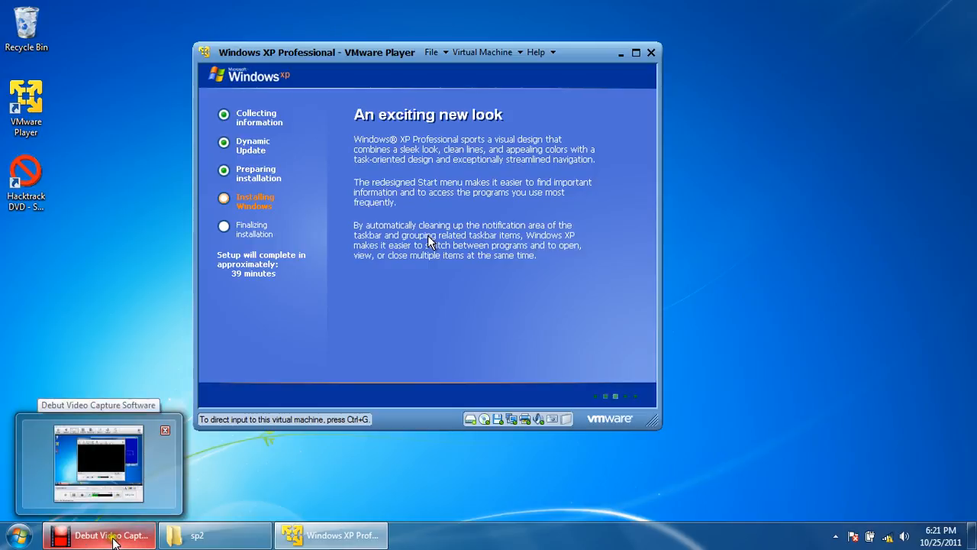
click(113, 538)
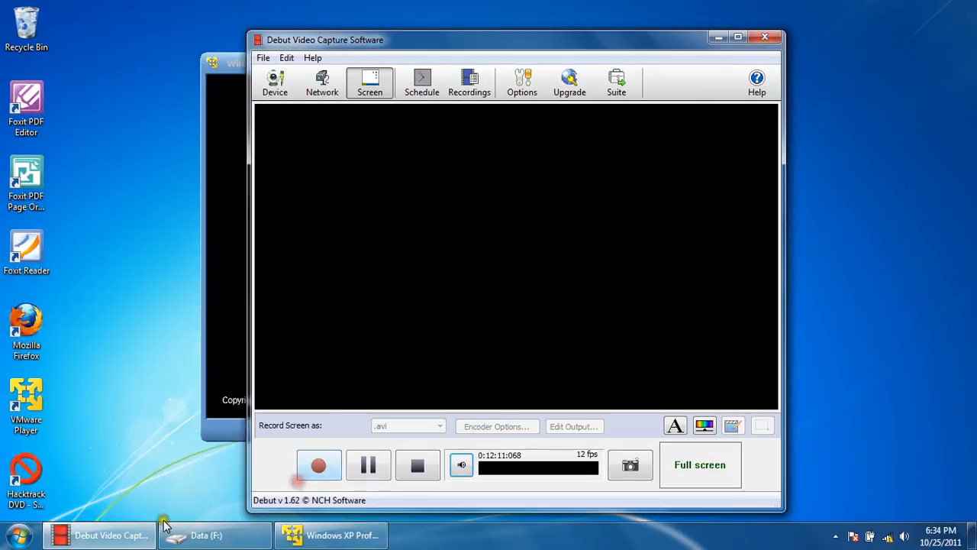
click(318, 465)
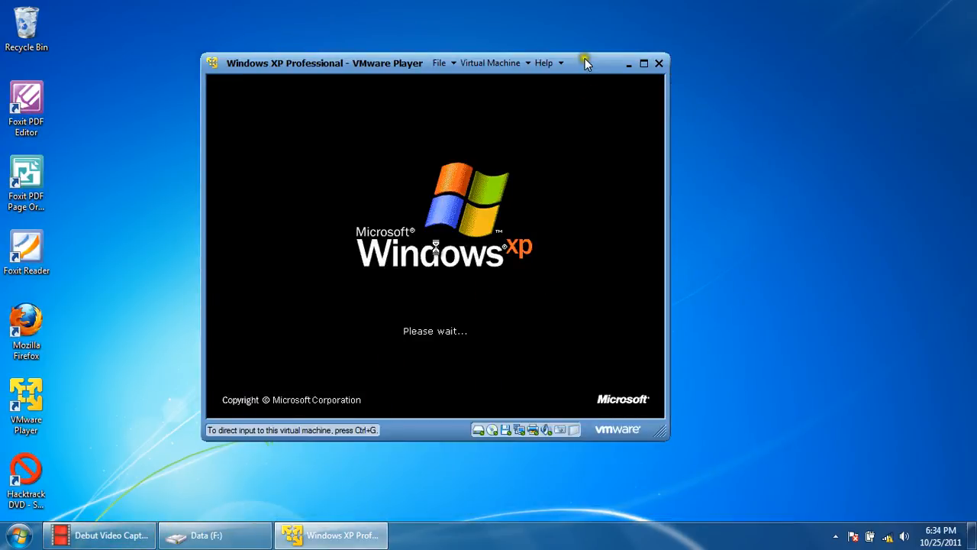
Step: Switch the Windows XP virtual machine to full screen during its welcome screen and restore it to a window
drag(593, 59, 633, 36)
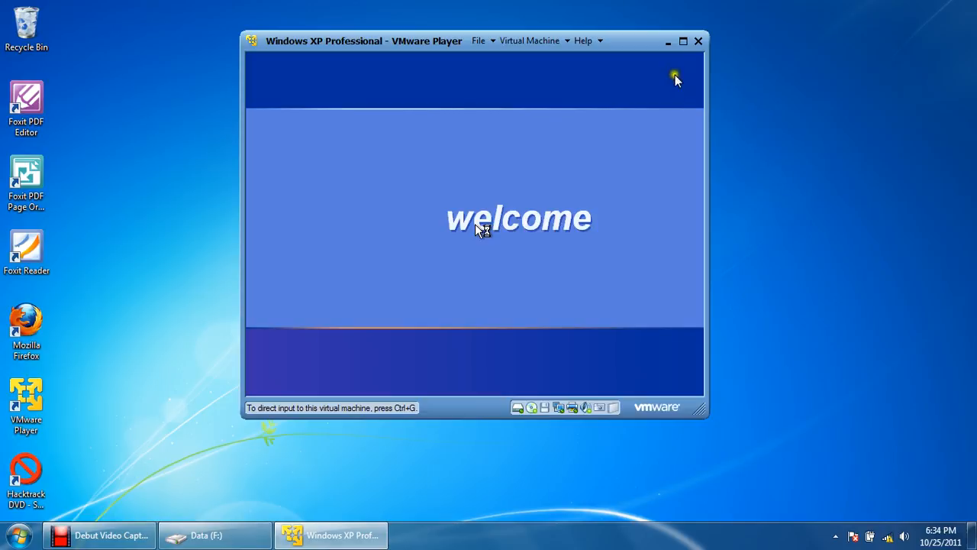
click(683, 41)
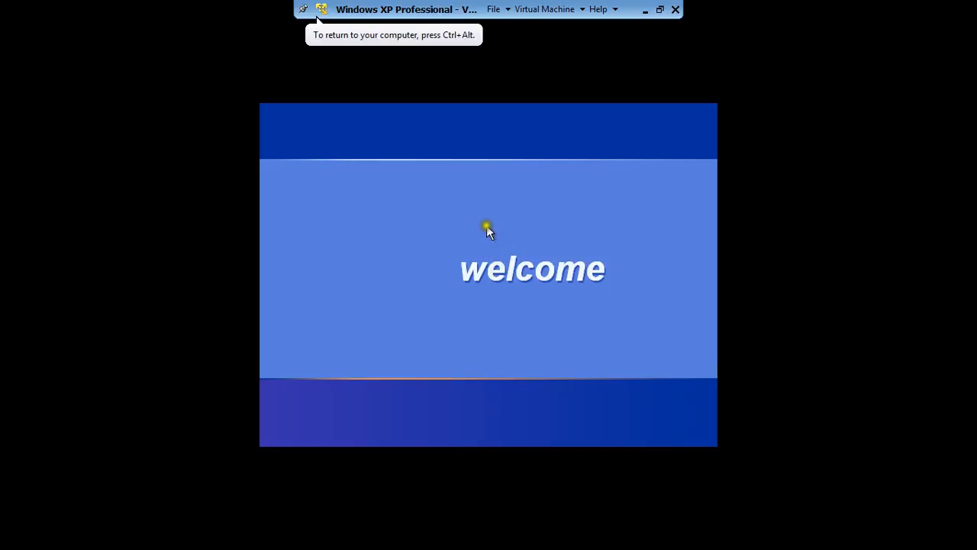
click(442, 37)
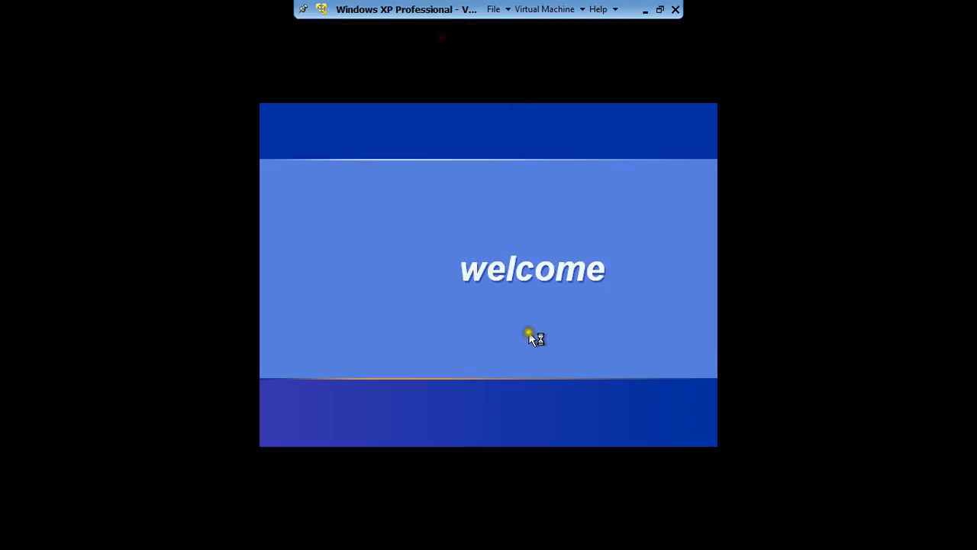
click(660, 11)
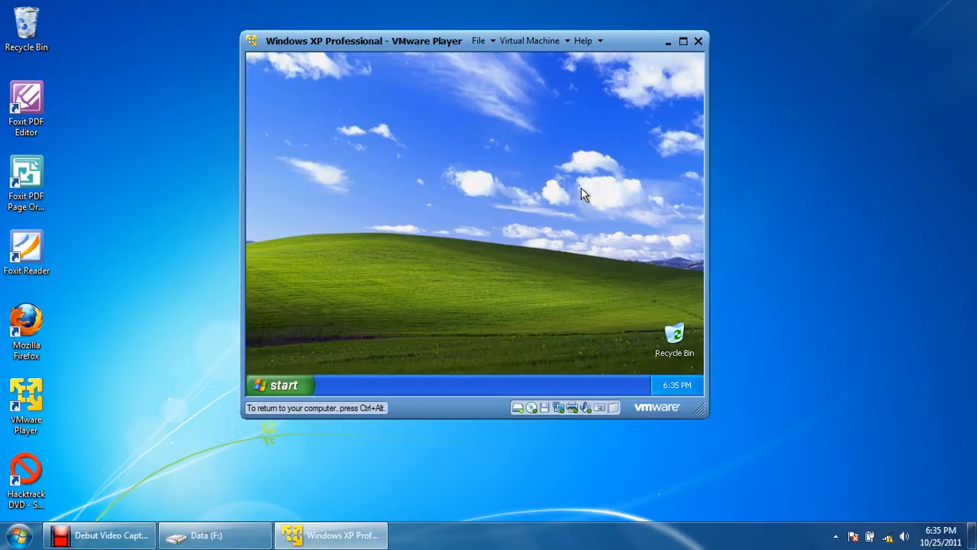
Step: Show the virtual machine in full screen, dismiss the antivirus security alert, and open My Computer in Windows XP
click(685, 42)
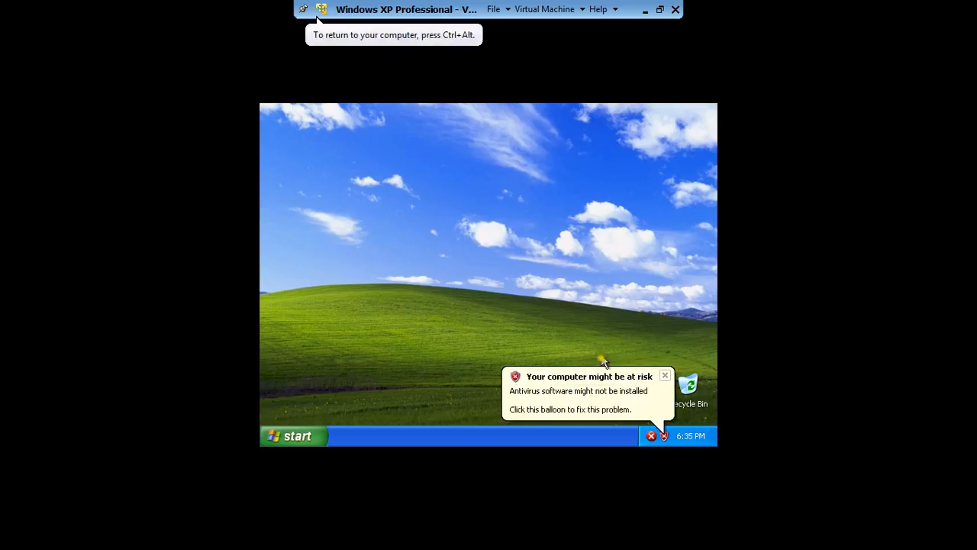
click(663, 378)
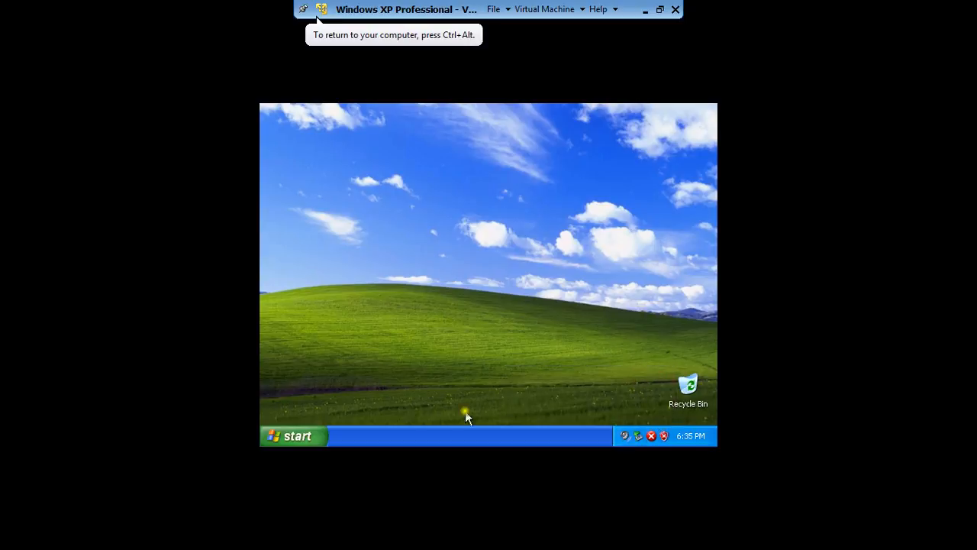
click(321, 435)
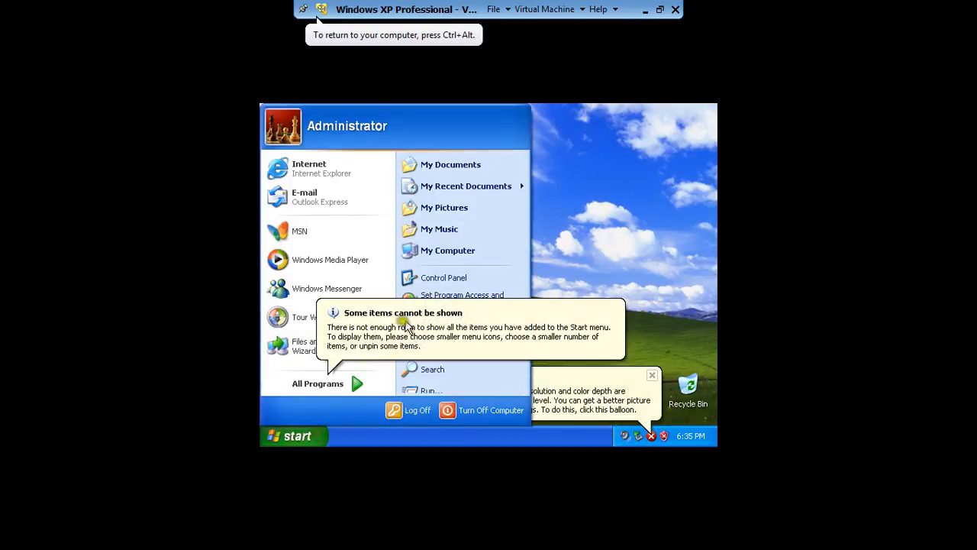
click(442, 252)
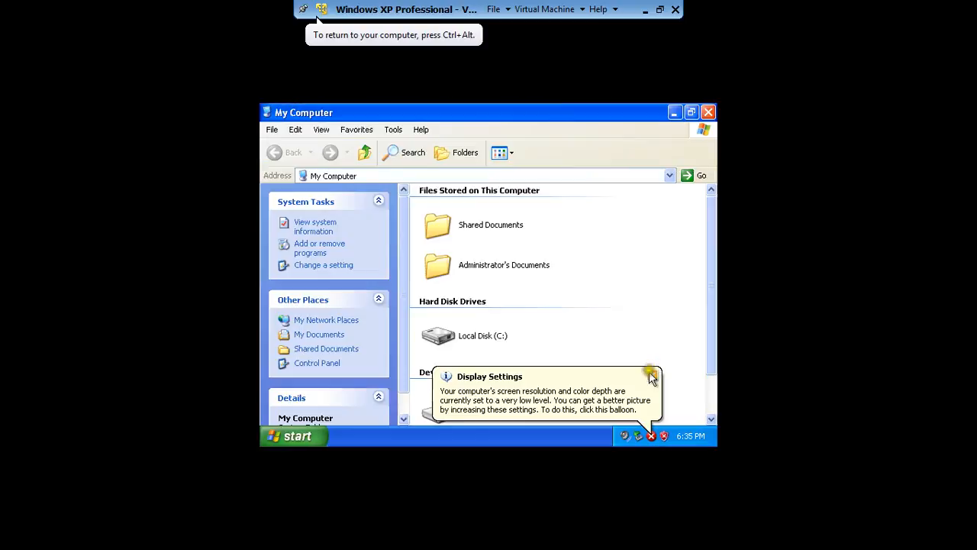
Step: Show the hidden contents of Local Disk (C:) in Windows XP and return to My Computer
click(437, 336)
double_click(464, 335)
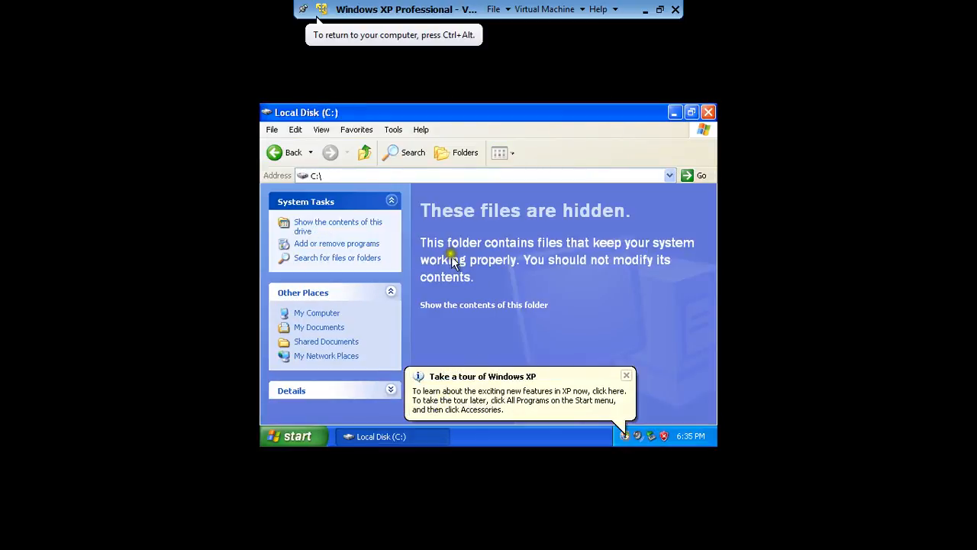
click(467, 309)
click(362, 158)
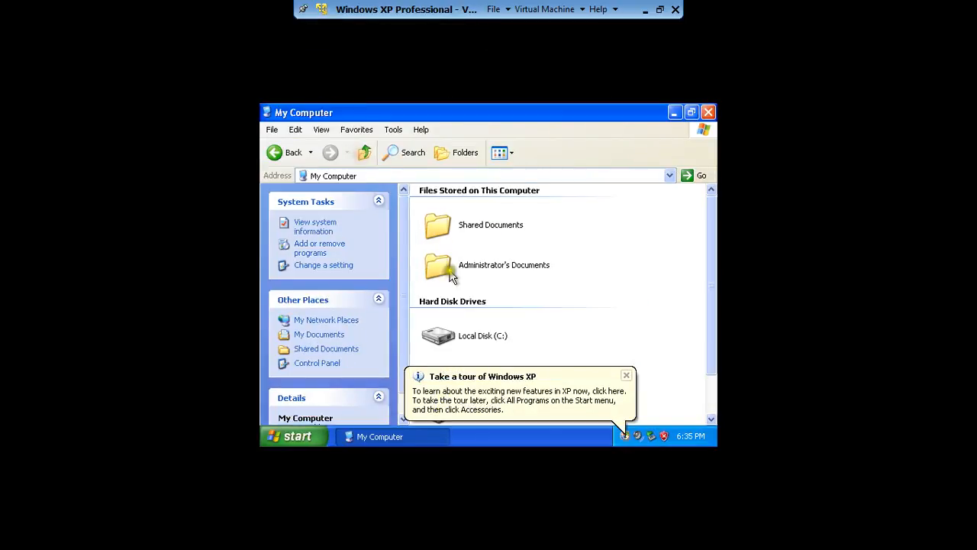
Step: Restore the virtual machine to a window, dismissing the Windows XP tour balloon, and view the folders on Local Disk (C:)
click(659, 10)
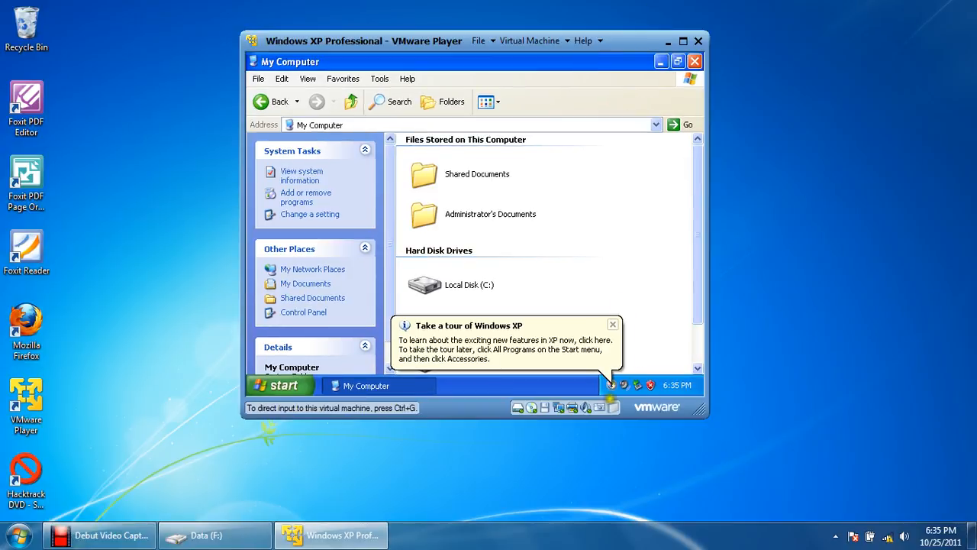
click(616, 325)
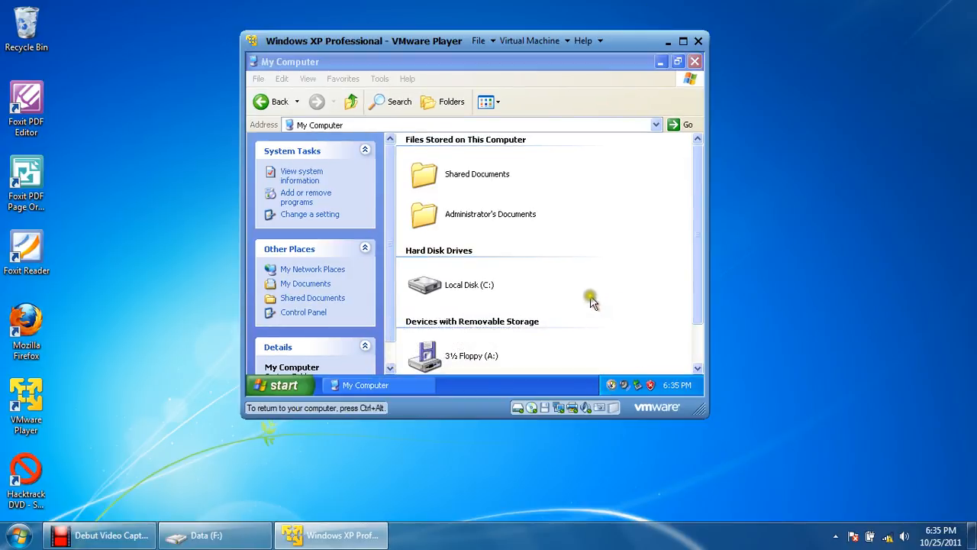
double_click(456, 284)
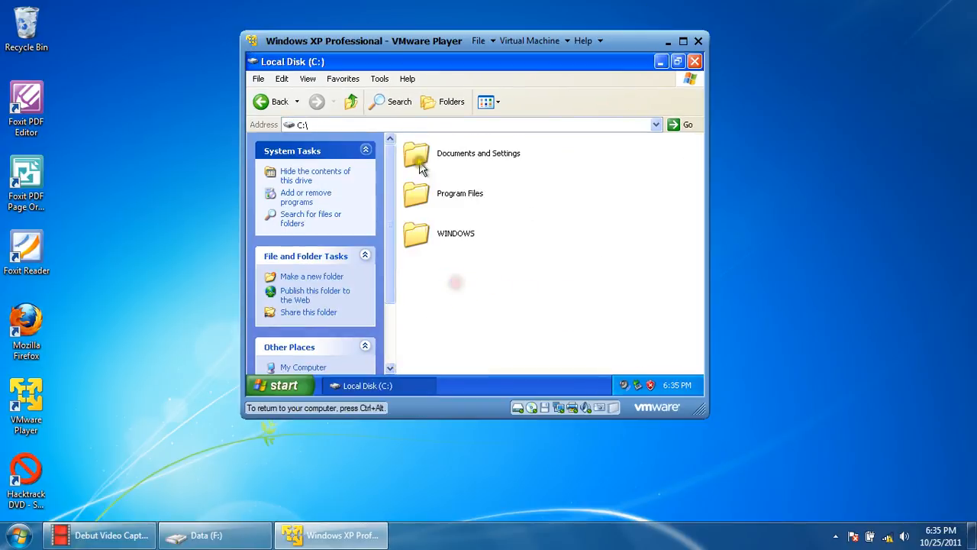
click(355, 103)
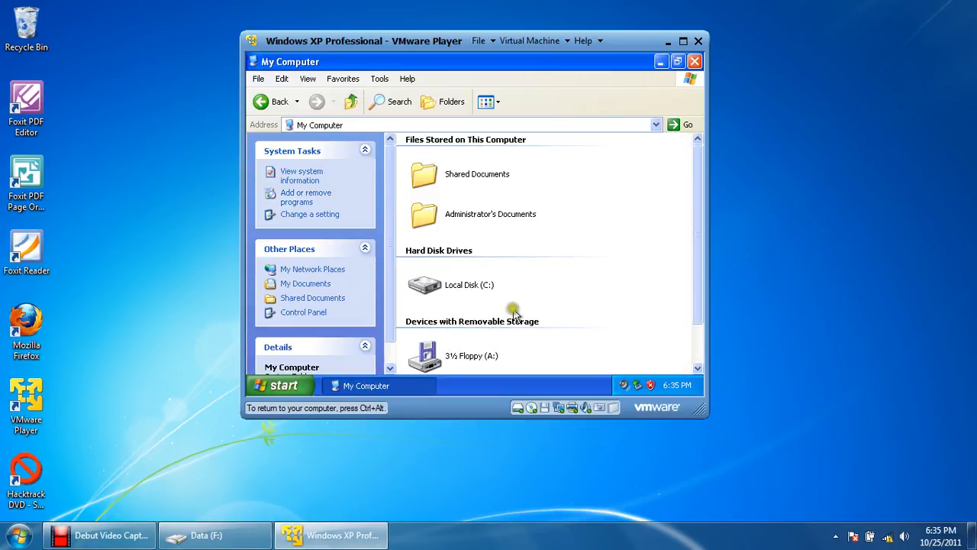
Step: Run ipconfig in a command prompt inside the Windows XP virtual machine
key(super+r)
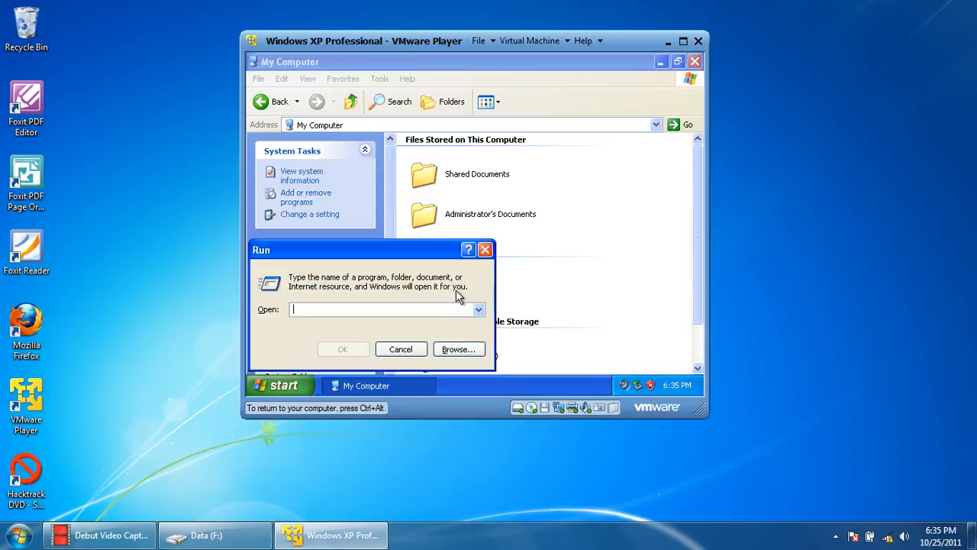
text(cmd)
key(Return)
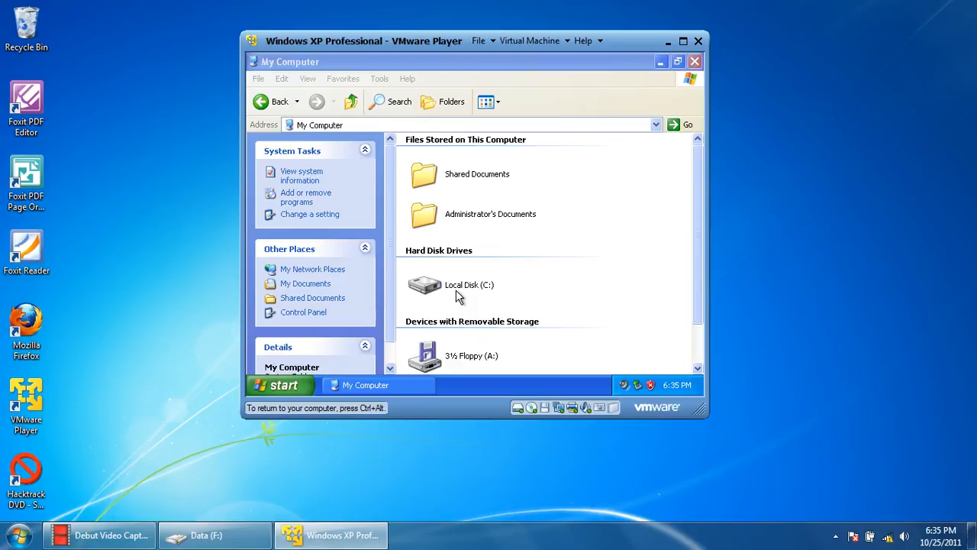
text(ipco)
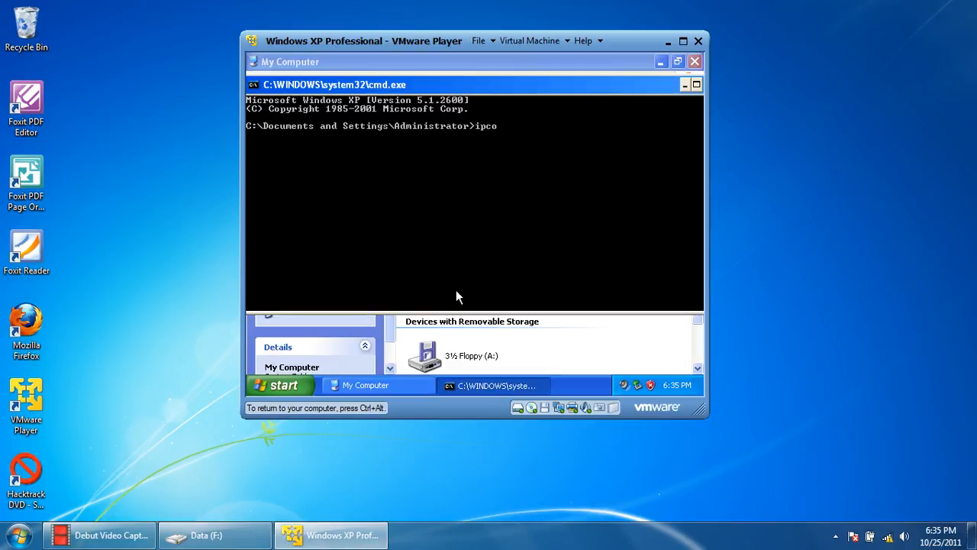
text(nfig)
key(Return)
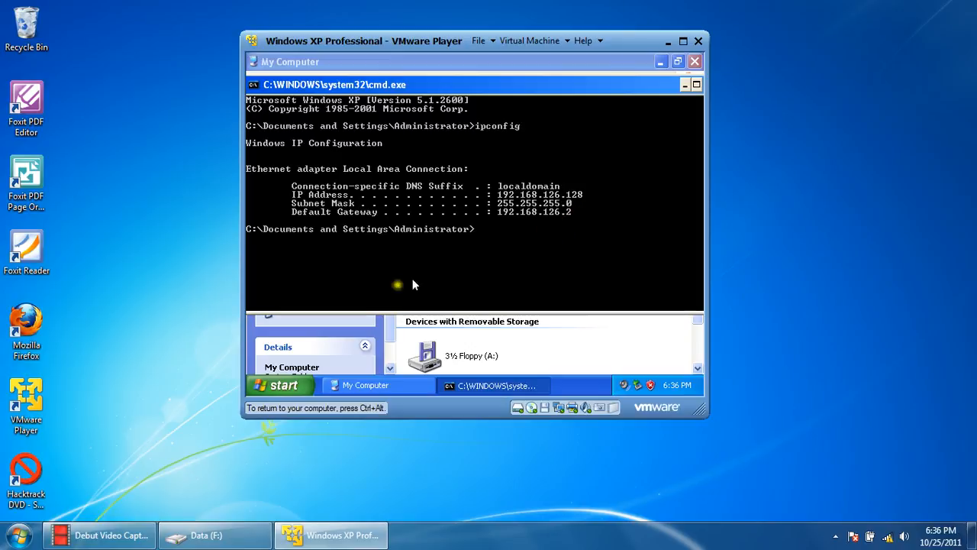
Step: Run ipconfig in a command prompt on the Windows 7 host and examine the VMnet1 and VMnet8 adapter addresses
key(super+r)
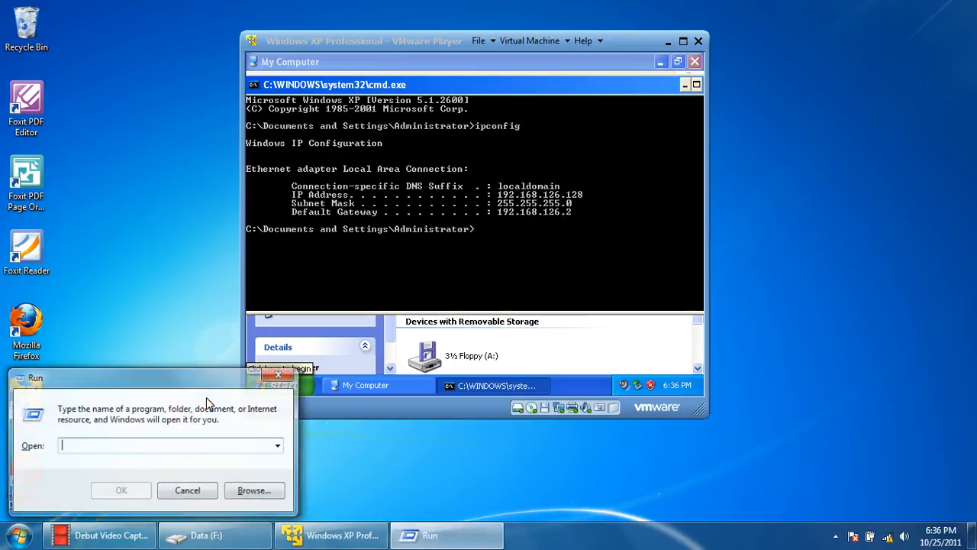
text(cmd)
key(Return)
text(i)
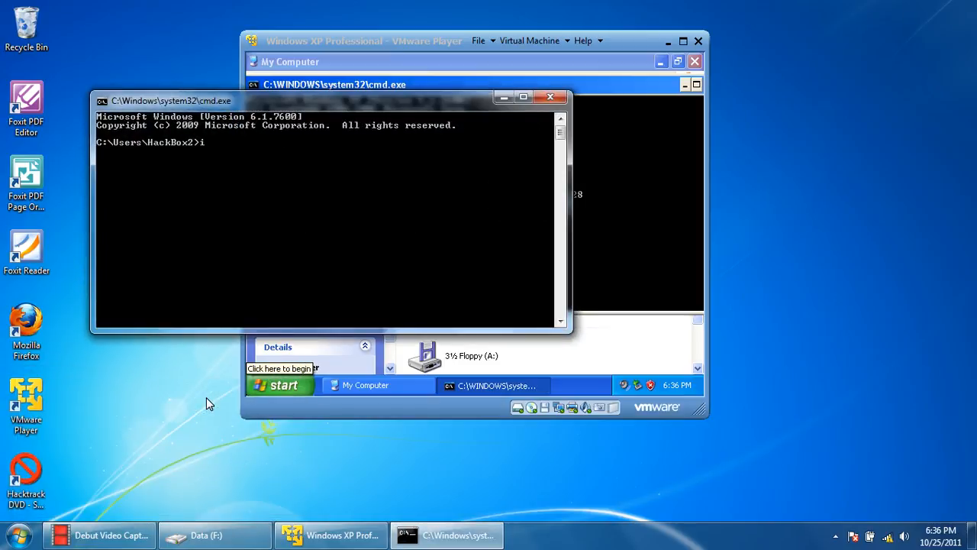
text(pconfig)
key(Return)
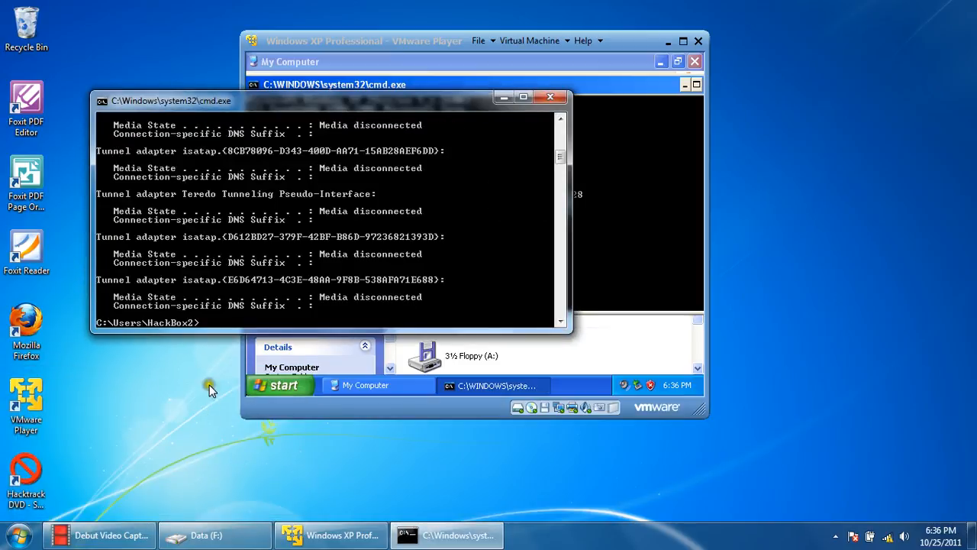
scroll(340, 268, up, 10)
scroll(340, 271, down, 5)
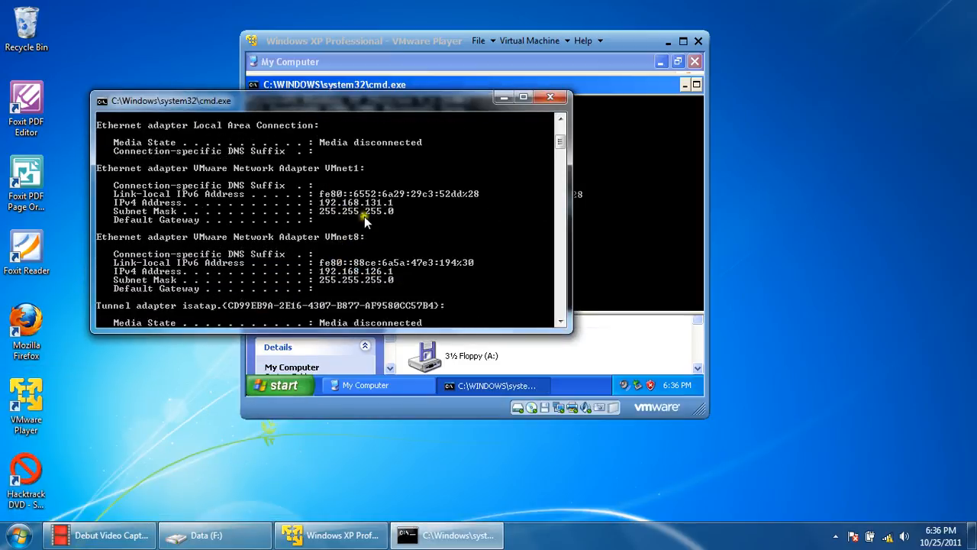
drag(416, 105, 439, 156)
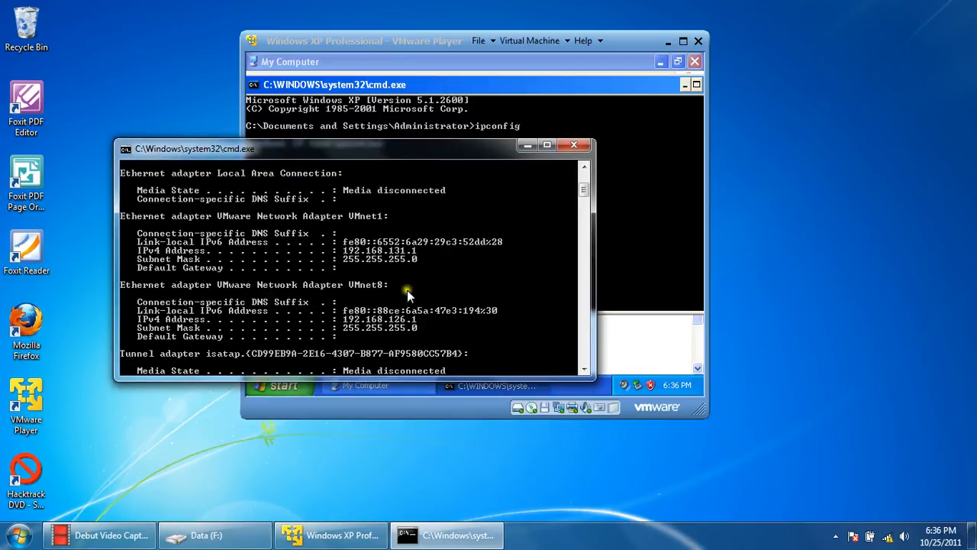
click(417, 325)
Step: Ping the virtual machine at 192.168.126.128 from the host's command prompt and interrupt the ping
scroll(473, 252, down, 12)
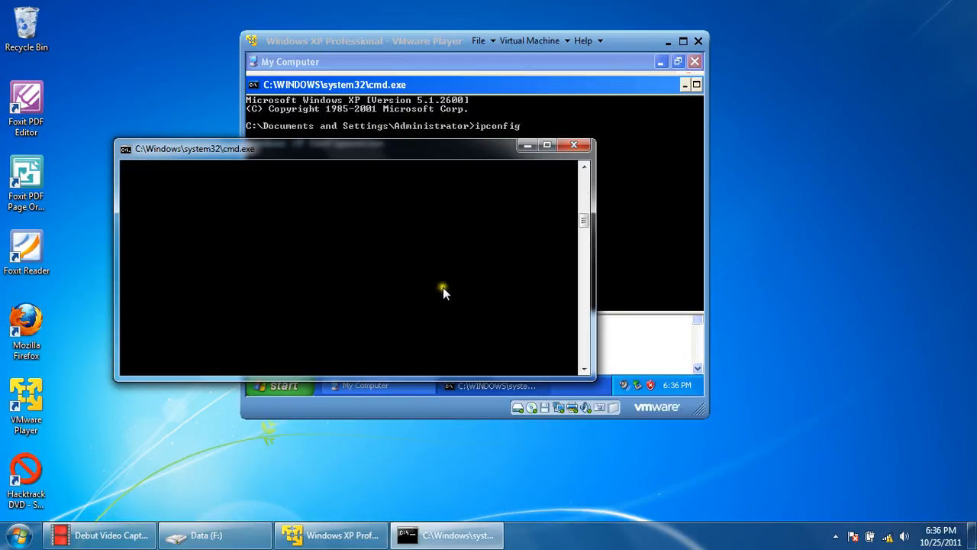
scroll(443, 287, up, 5)
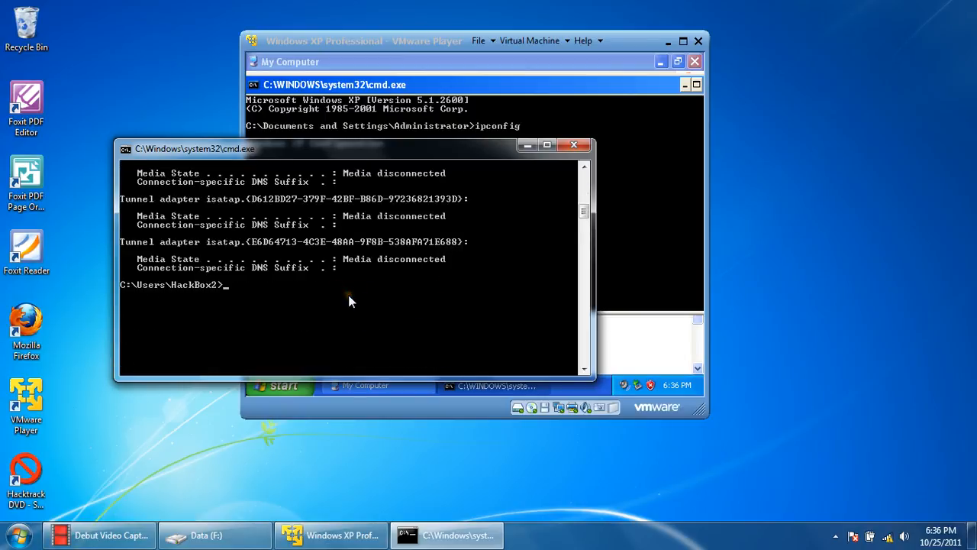
text(ping 192.168.)
drag(441, 151, 503, 294)
text(126.)
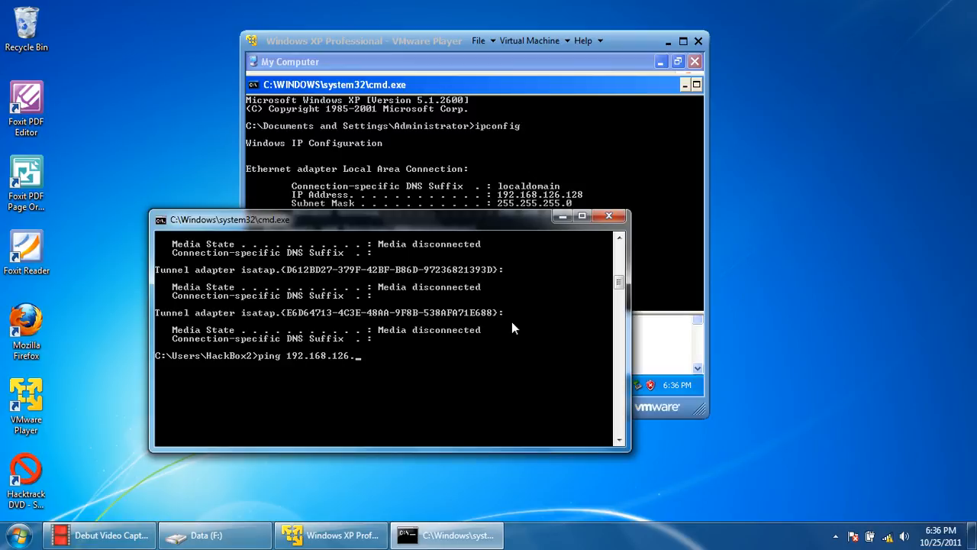
text(128)
key(Return)
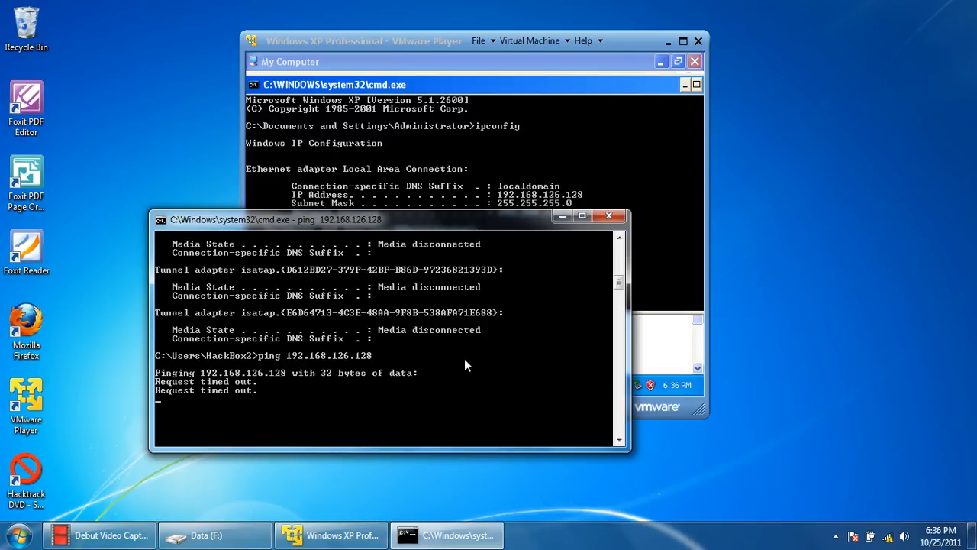
key(ctrl+c)
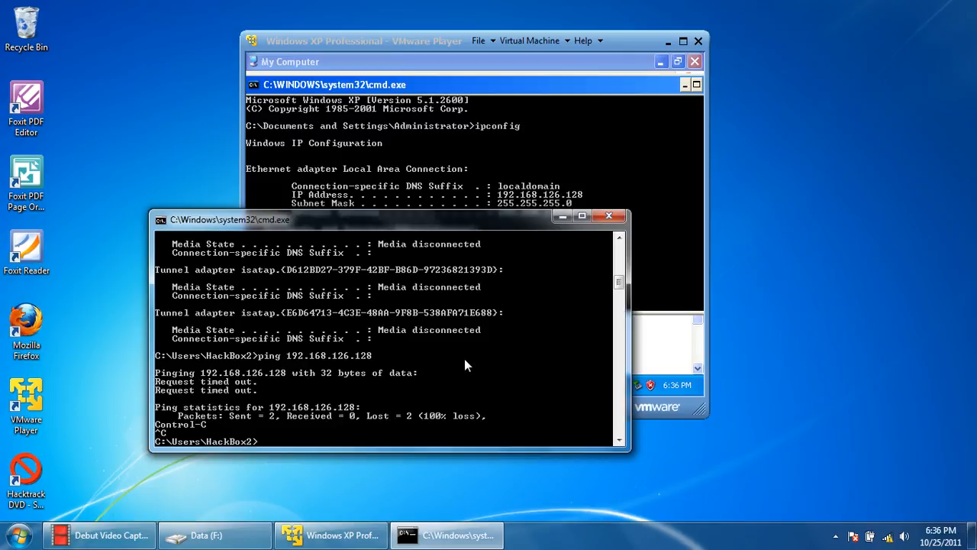
Step: Switch the Windows XP Control Panel to Classic View and open Windows Firewall
click(572, 178)
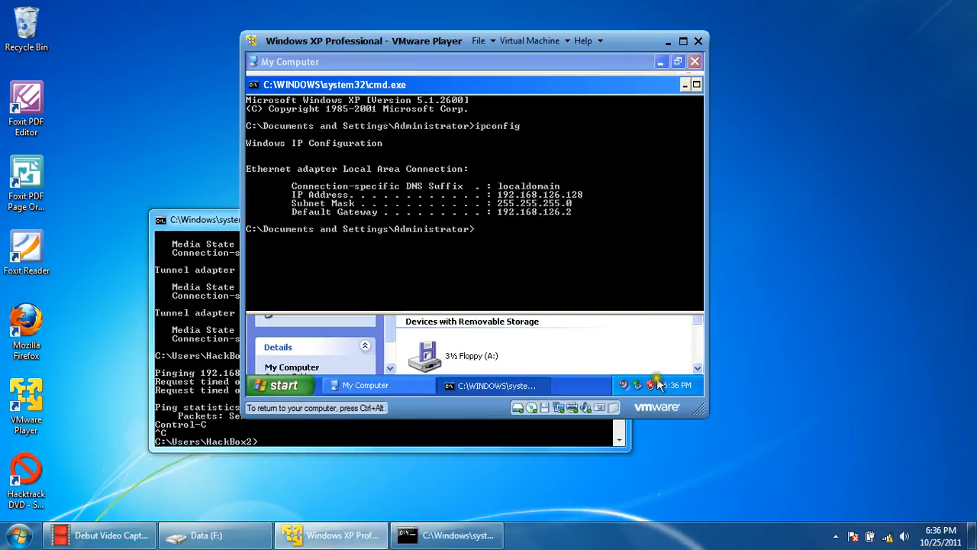
click(273, 385)
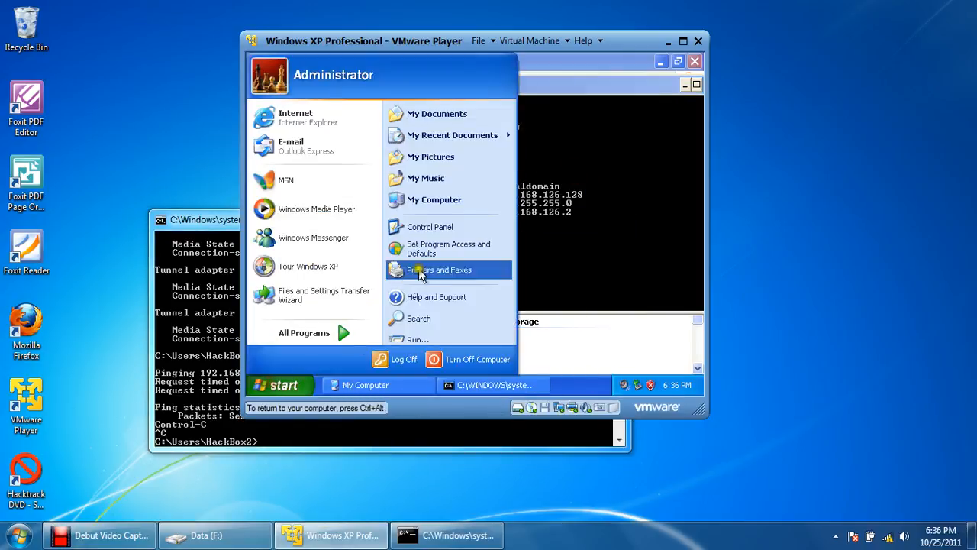
click(439, 229)
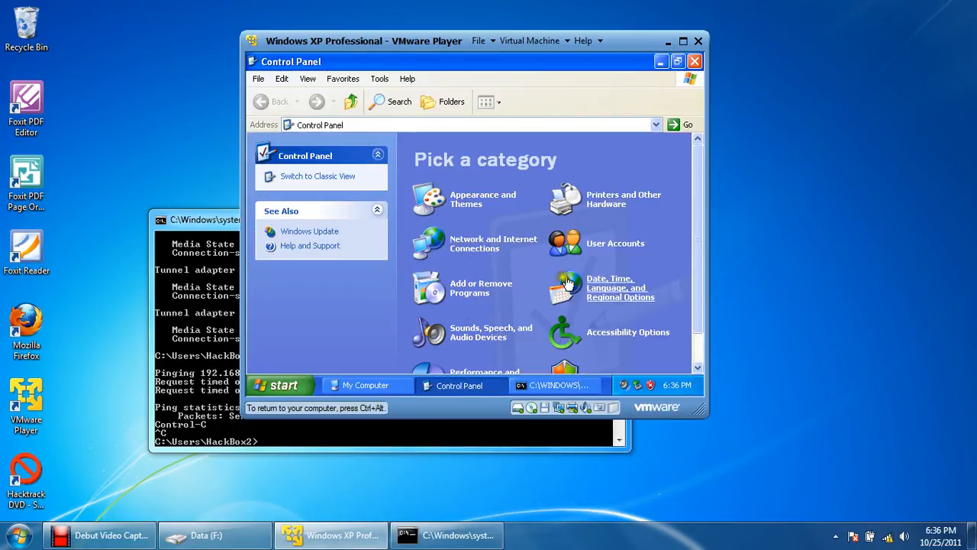
click(329, 177)
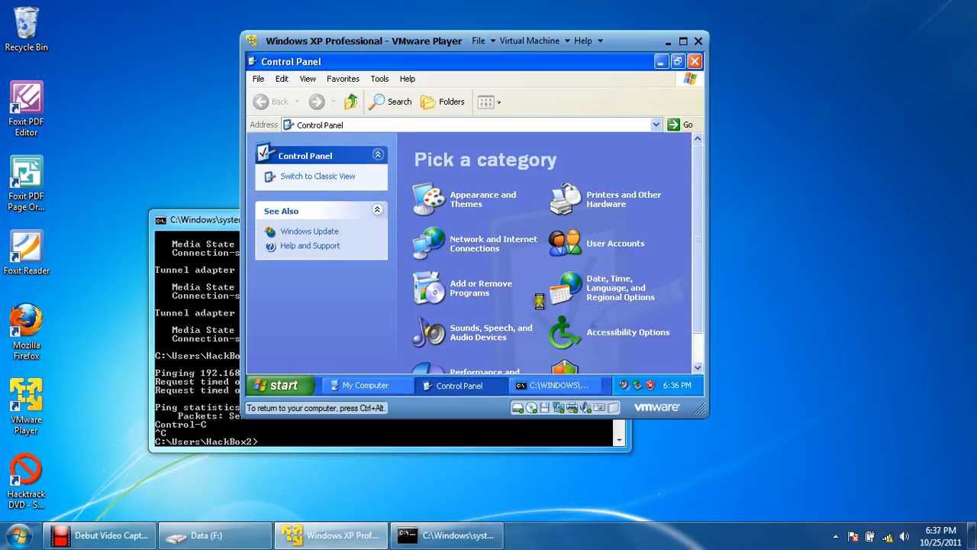
scroll(542, 305, down, 2)
click(541, 344)
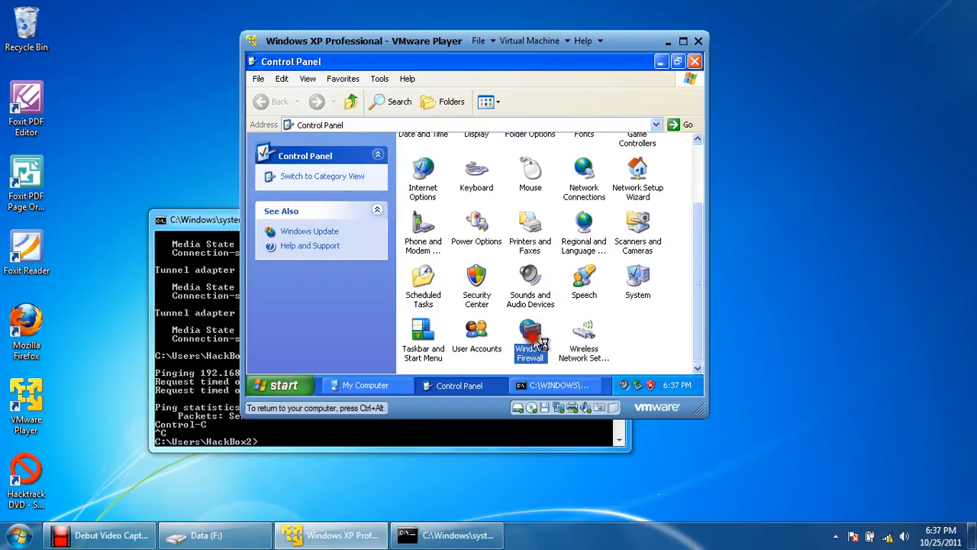
Step: Turn off Windows Firewall with the virtual machine in full screen, and close the resulting risk alert and Control Panel
click(313, 303)
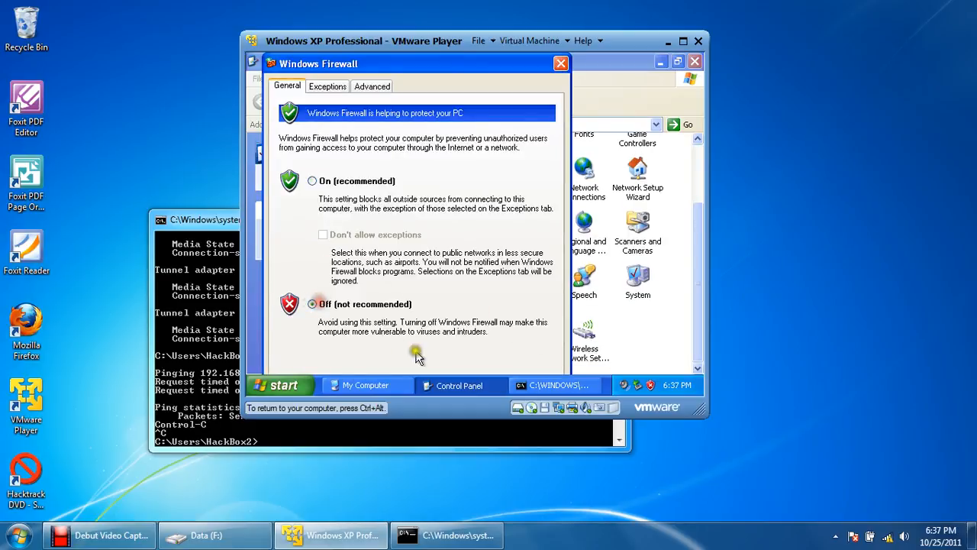
click(511, 179)
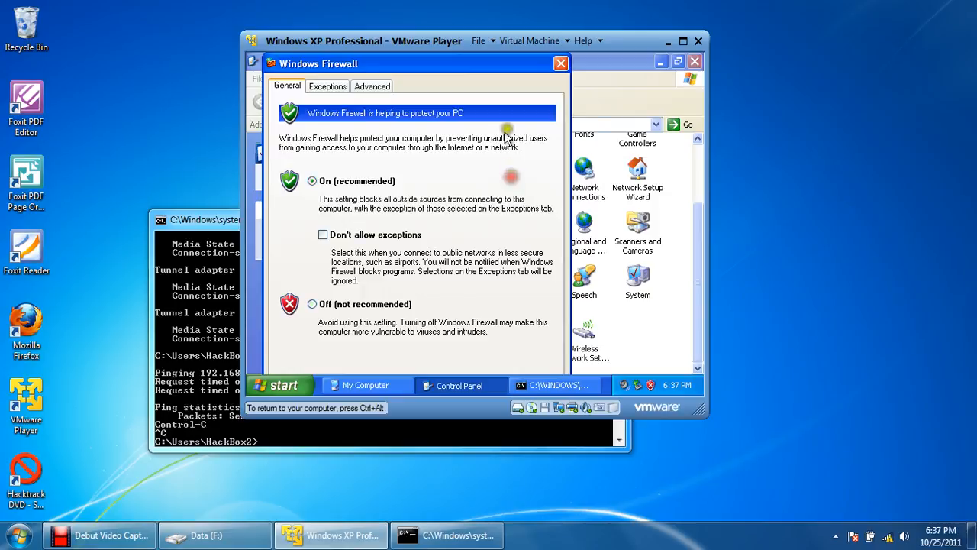
click(374, 303)
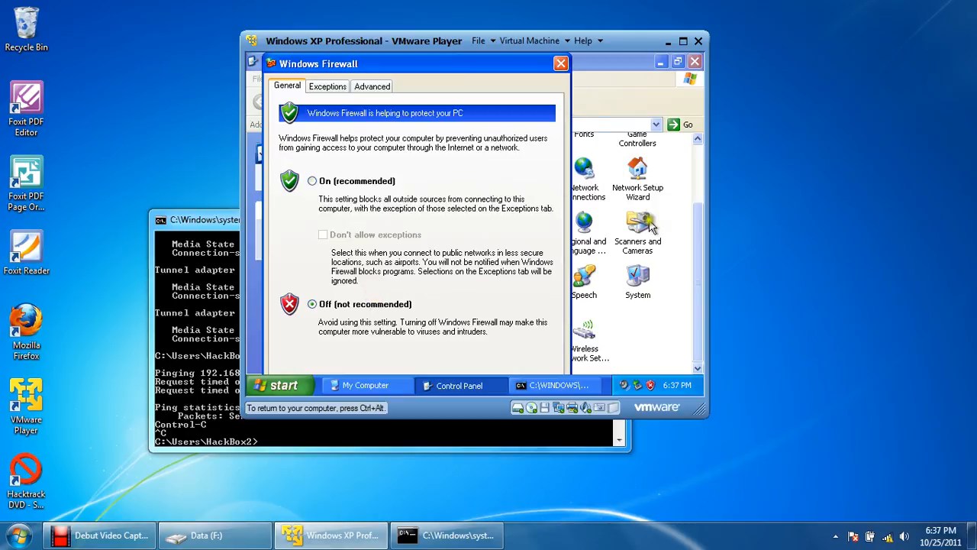
click(683, 41)
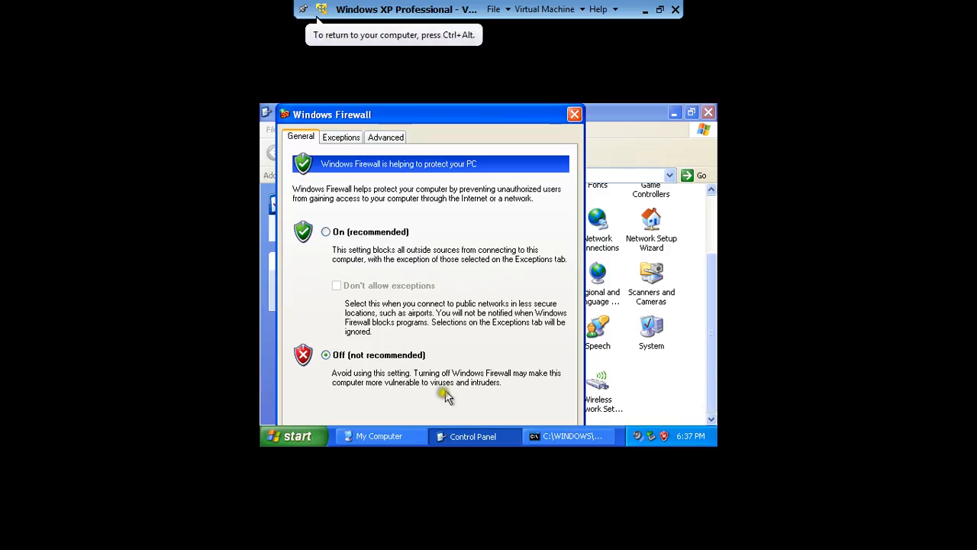
drag(480, 114, 509, 109)
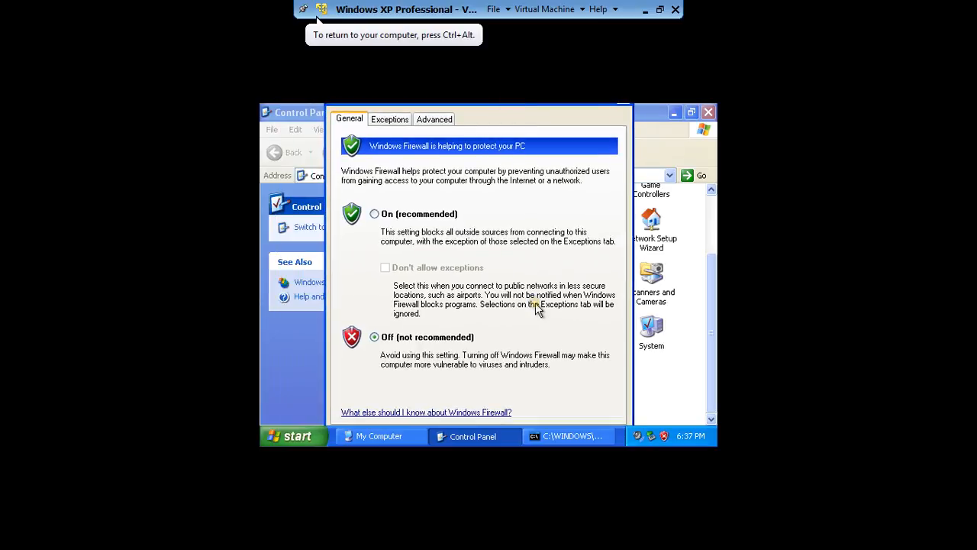
key(Return)
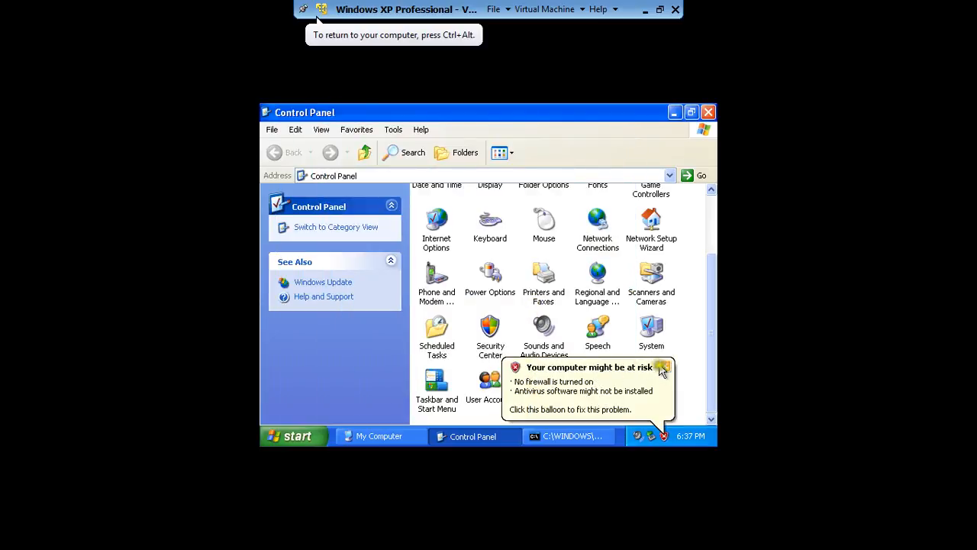
click(662, 369)
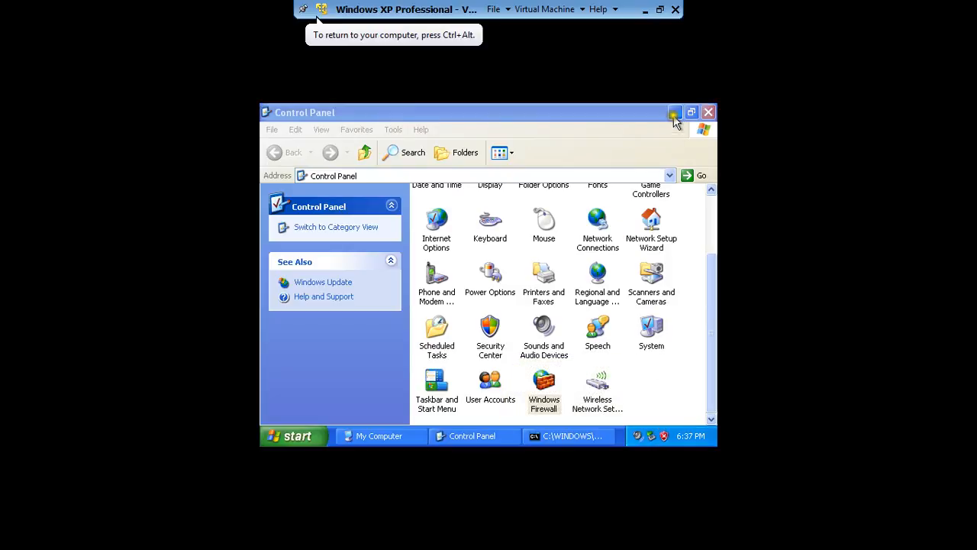
click(709, 112)
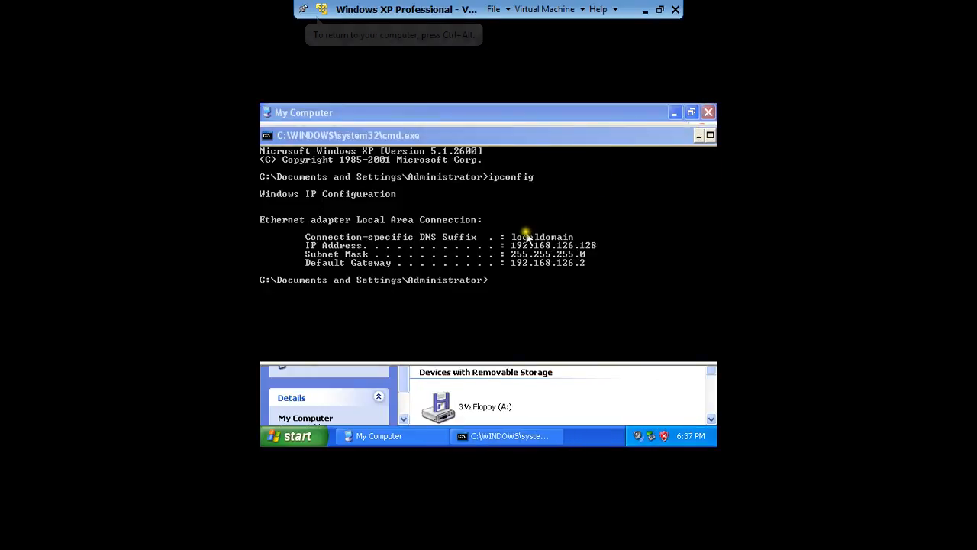
Step: Set the Windows XP screen resolution to 1280 by 720 pixels, keep the new setting, and take the virtual machine out of full screen
key(super+d)
right_click(425, 210)
click(473, 296)
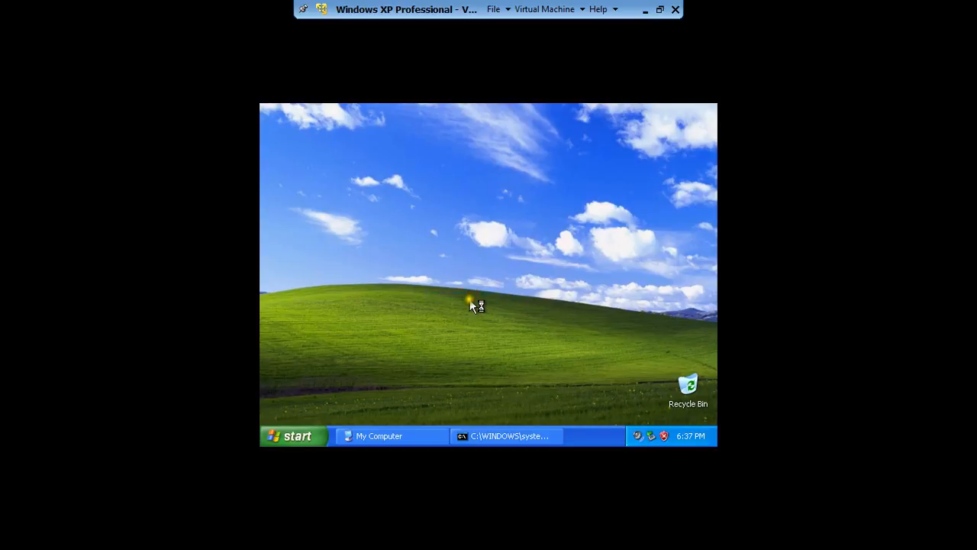
click(498, 137)
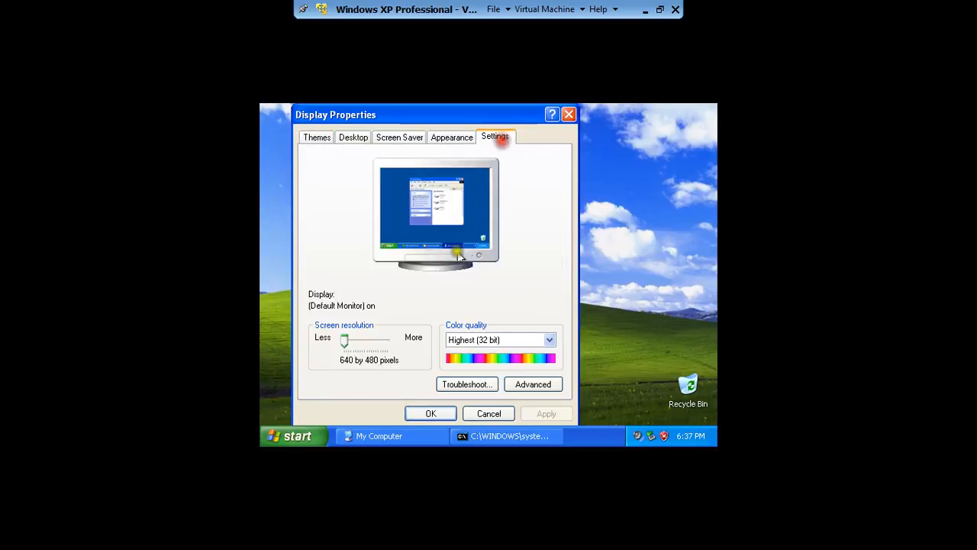
drag(345, 339, 353, 339)
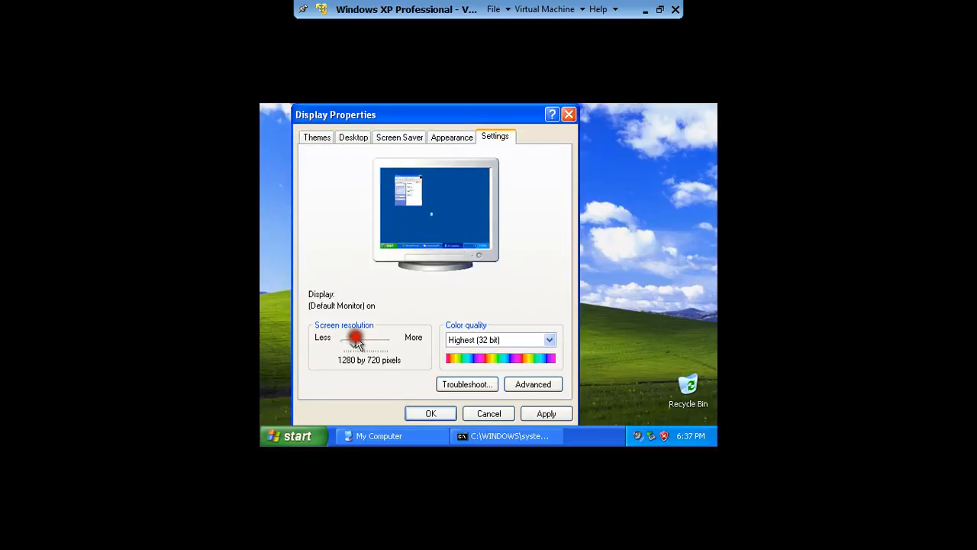
click(429, 411)
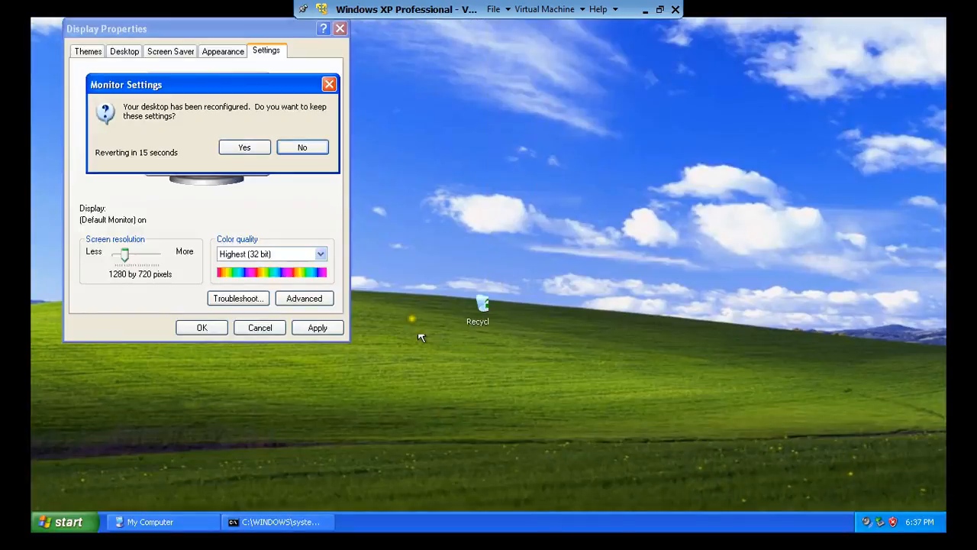
click(248, 147)
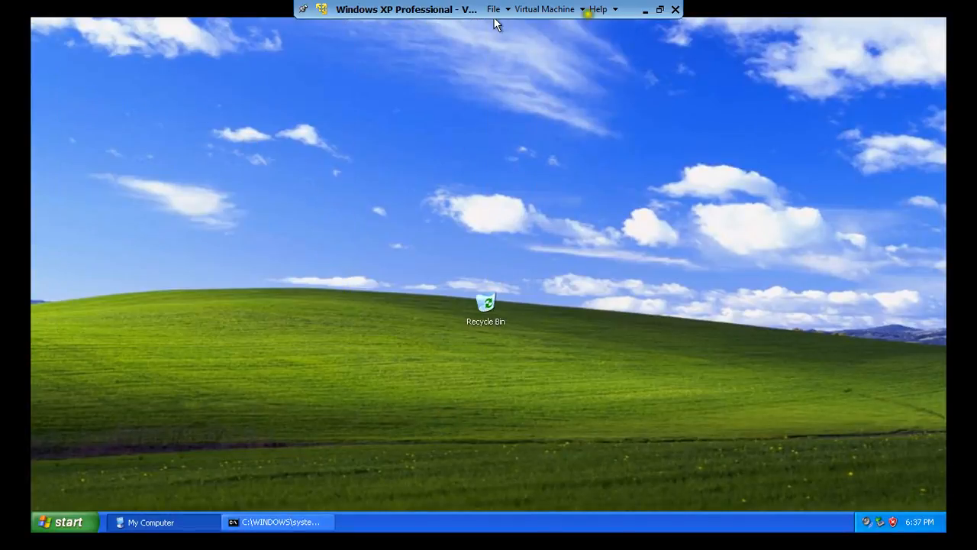
click(666, 9)
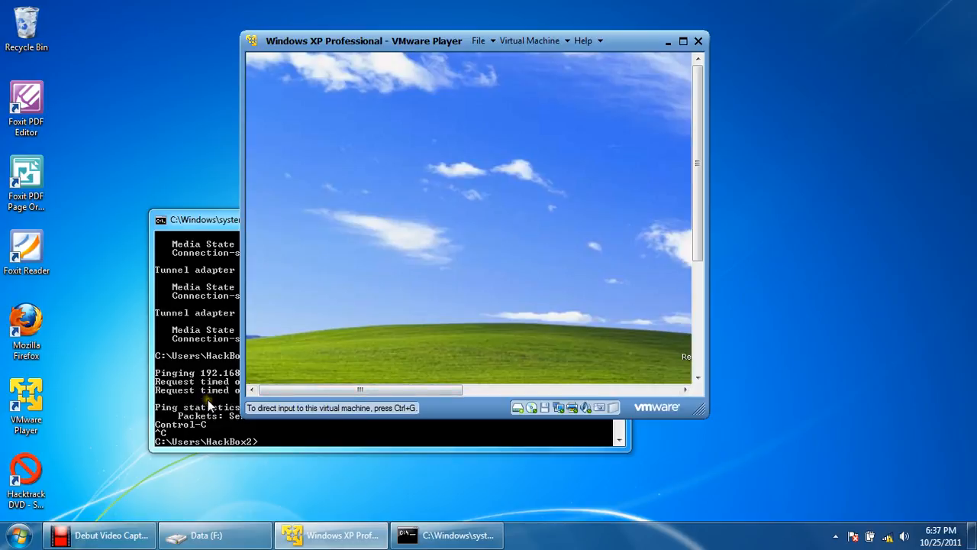
Step: Turn off Windows Firewall on the Windows 7 host for both private and public networks, and close the firewall settings
click(19, 535)
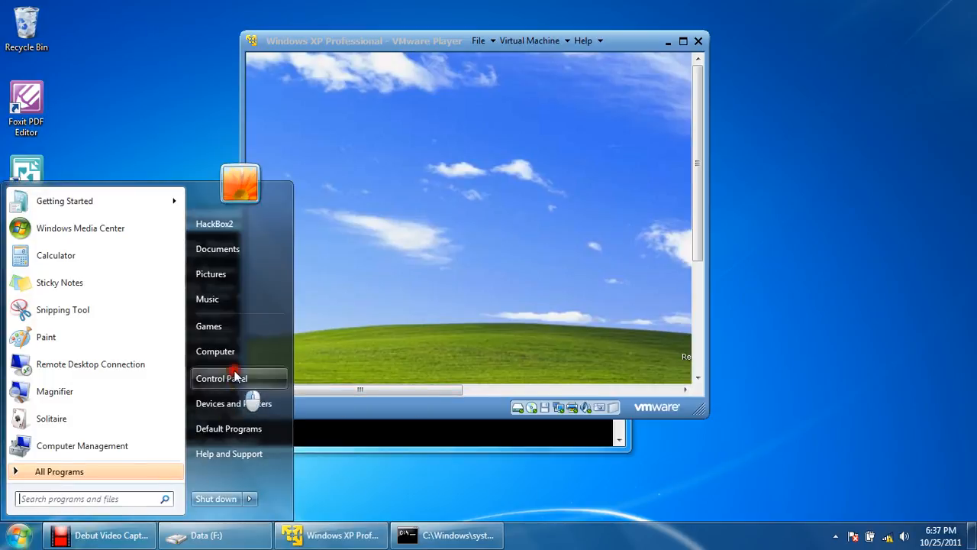
click(221, 378)
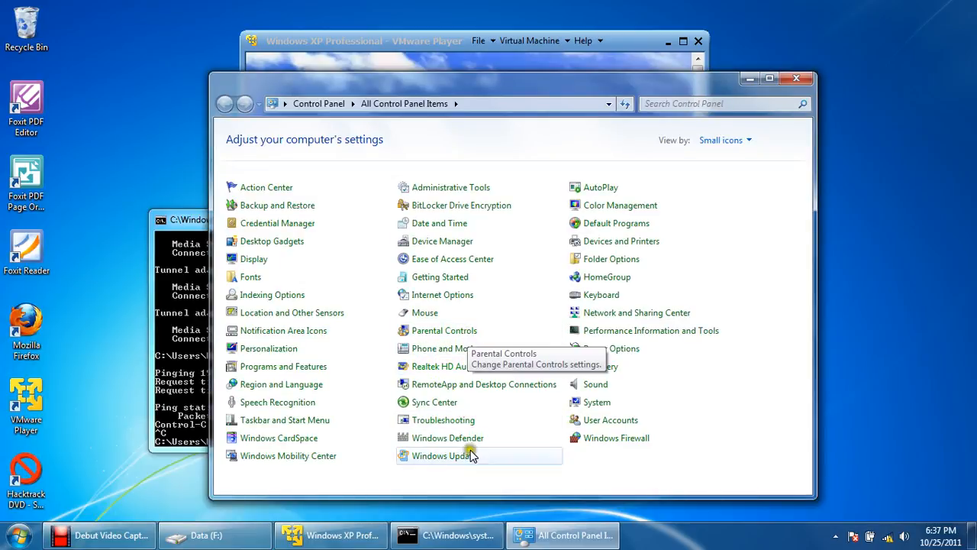
click(598, 441)
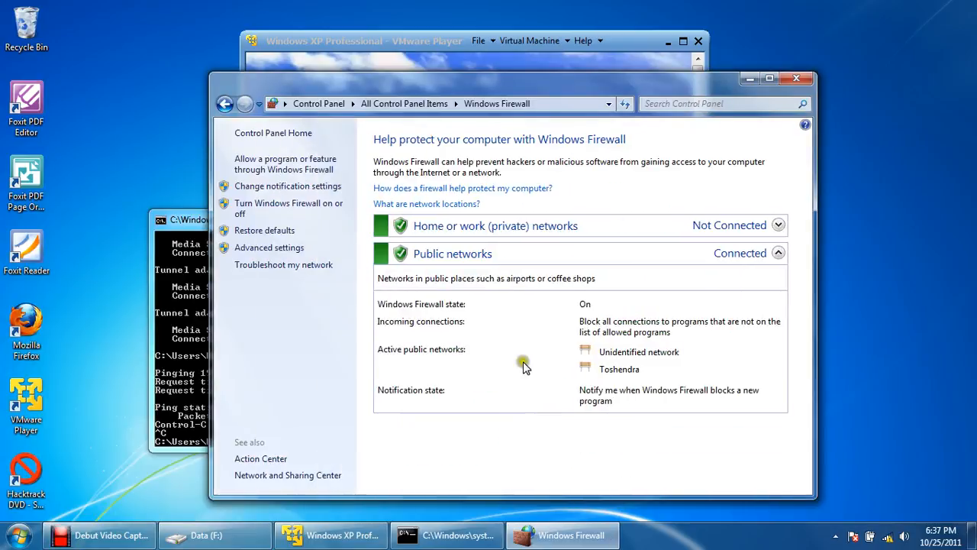
click(256, 205)
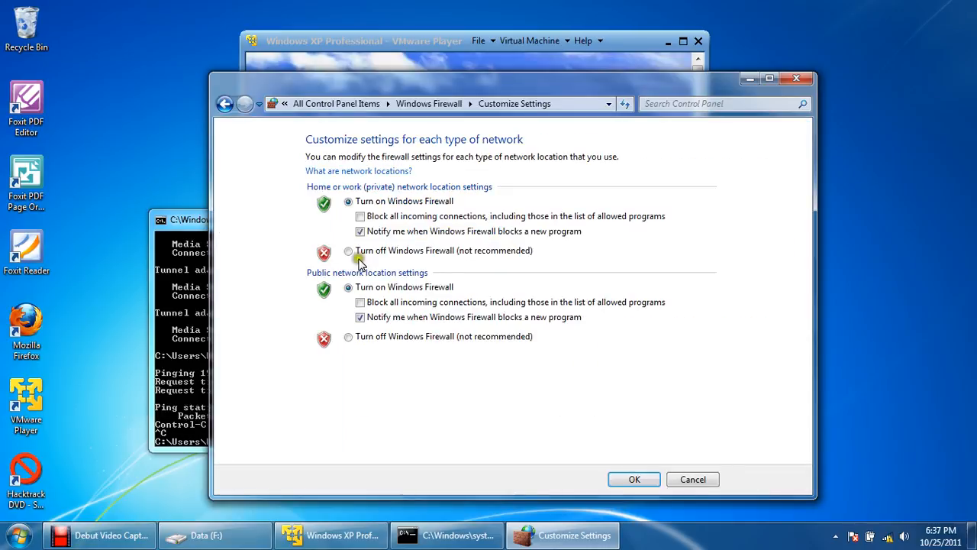
click(347, 250)
click(378, 337)
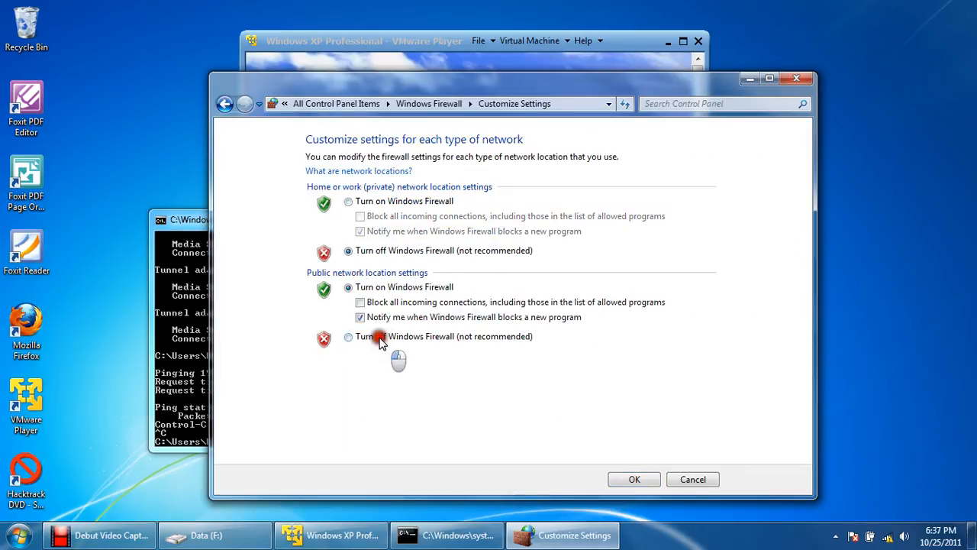
click(638, 482)
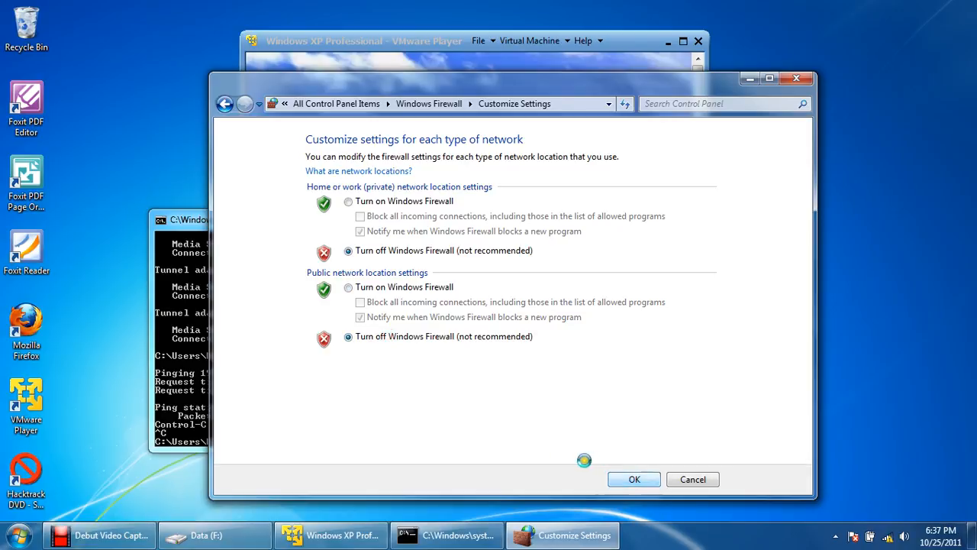
click(796, 79)
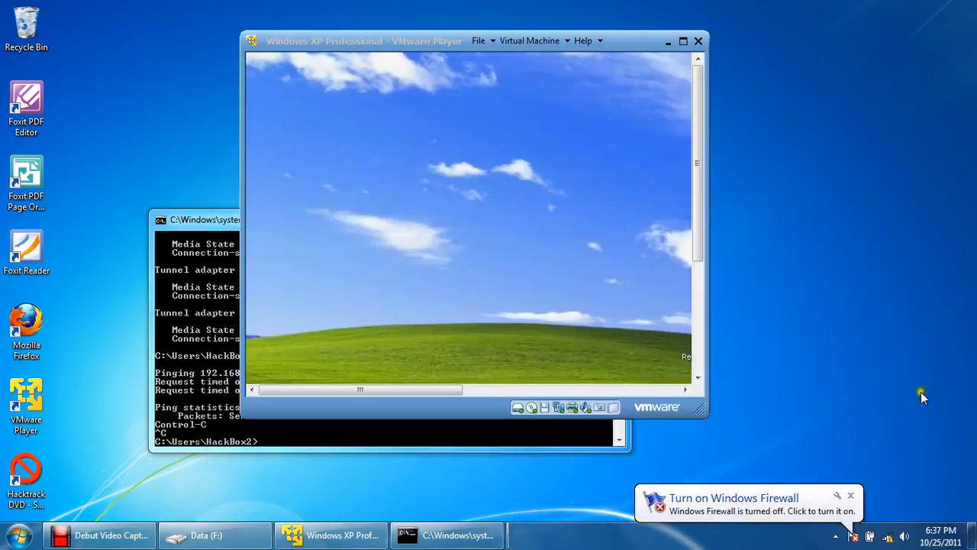
Step: Repeat the ping to 192.168.126.128 from the host's command prompt
click(414, 432)
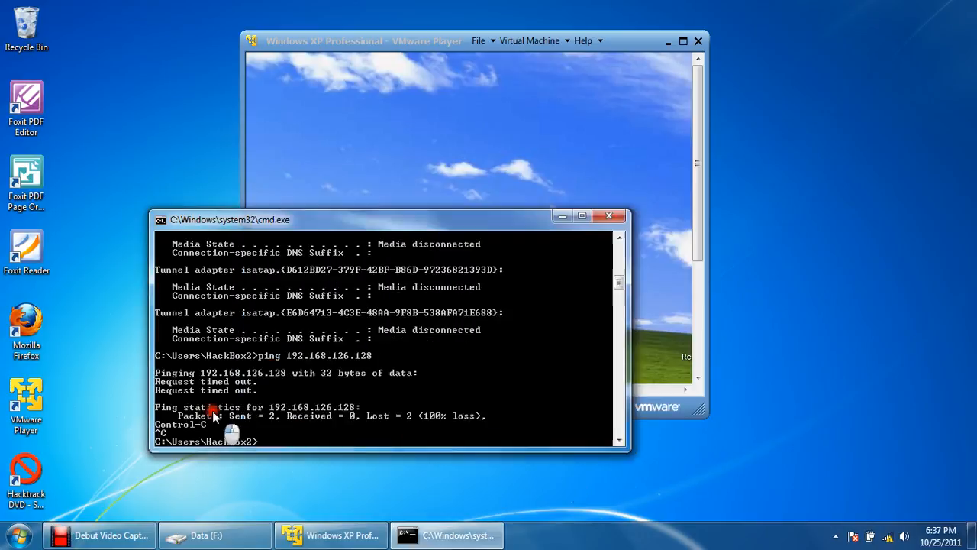
key(Up)
key(Return)
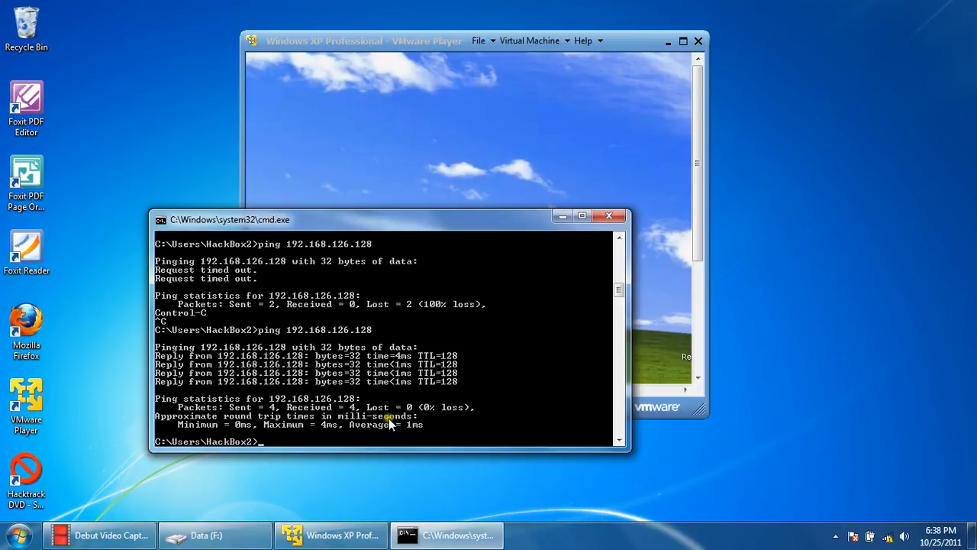
Step: Open a new command prompt inside the Windows XP virtual machine and reposition its window for better visibility
click(508, 208)
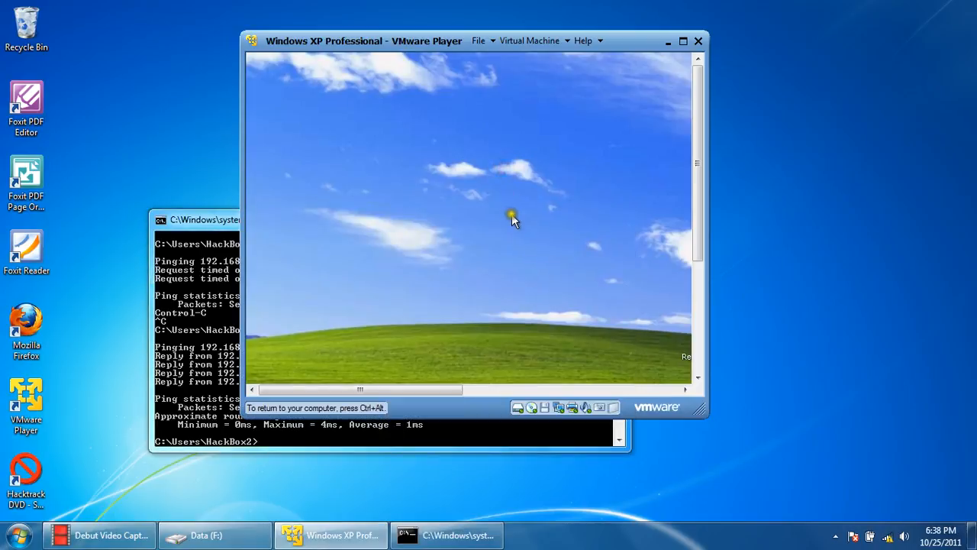
click(465, 222)
key(super+r)
text(cmd)
key(Return)
click(498, 145)
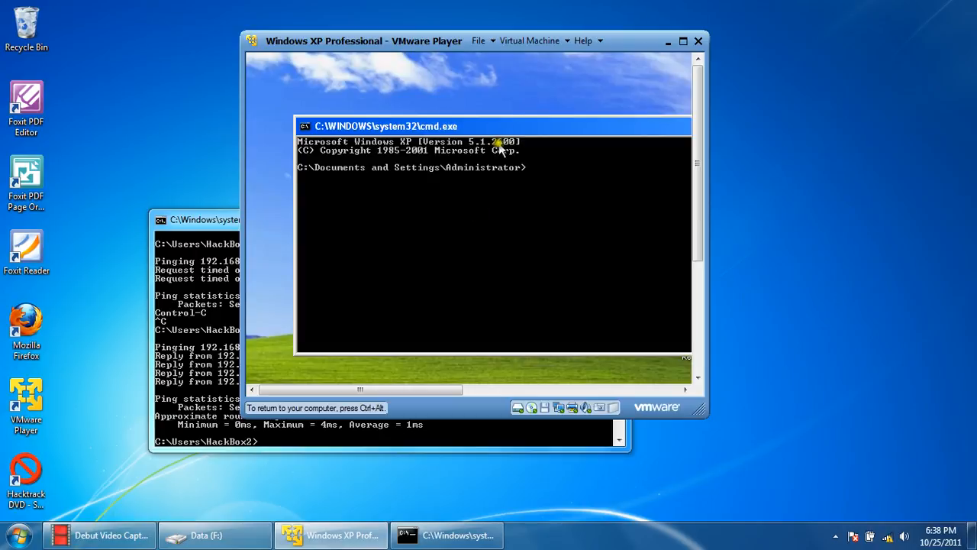
drag(507, 125, 464, 120)
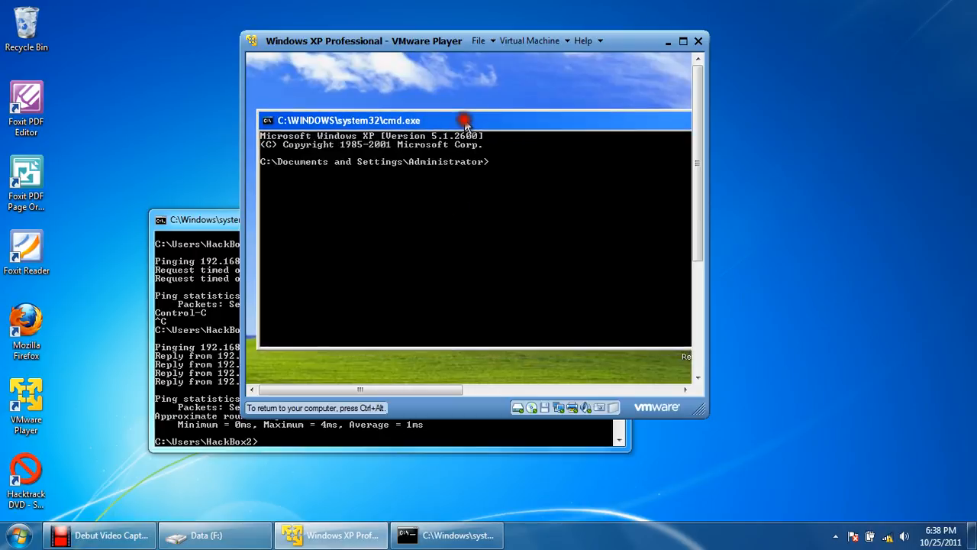
Step: Ping the host at 192.168.126.1 from the Windows XP command prompt and interrupt the ping
click(499, 212)
text(ping )
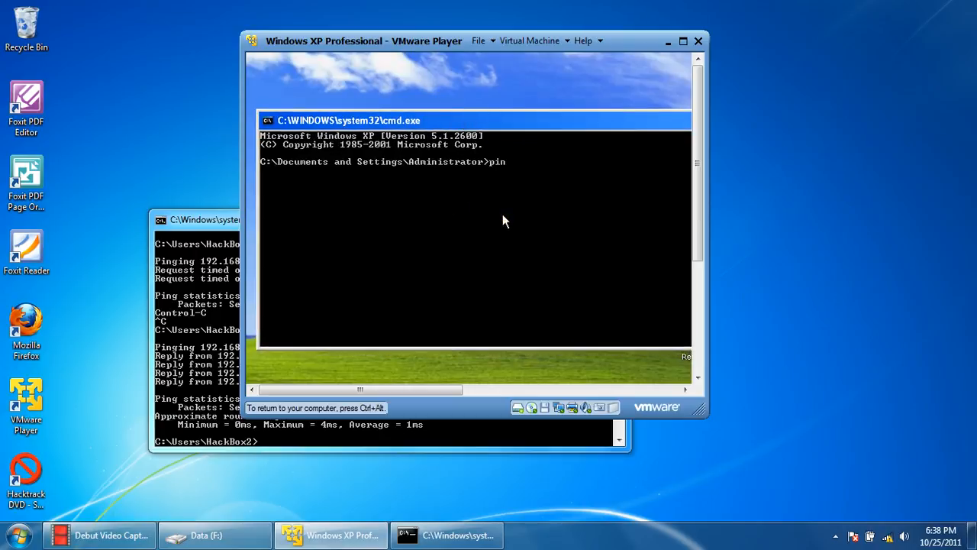
text(192.168.1)
click(220, 363)
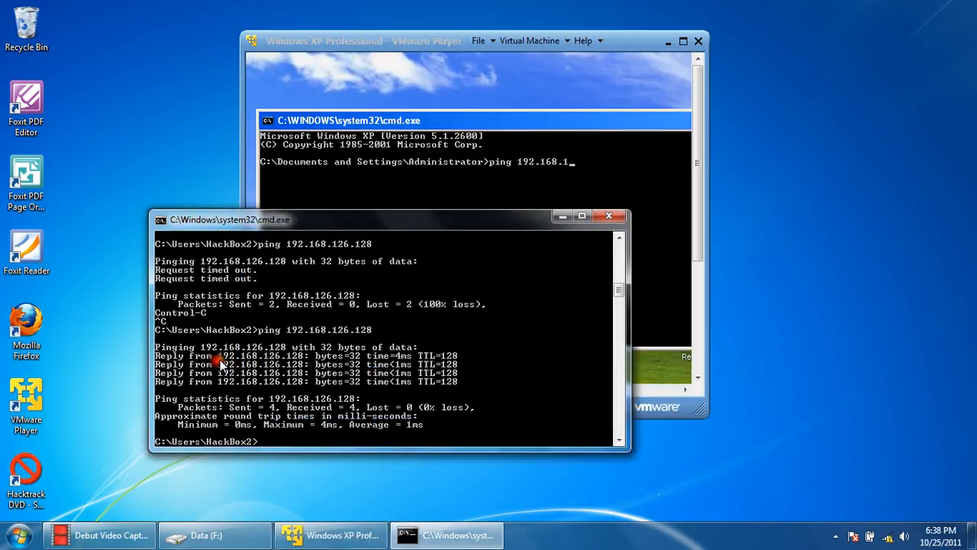
click(570, 181)
text(2)
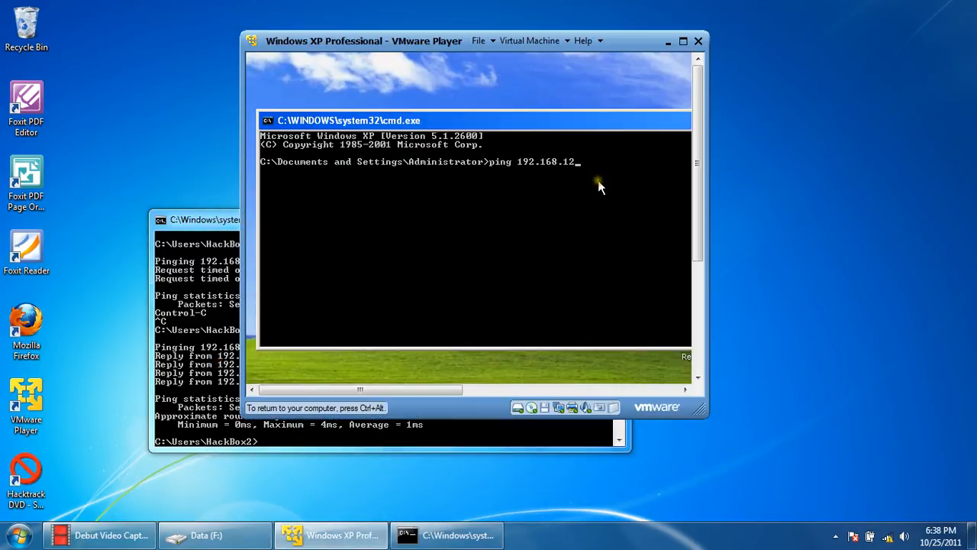
text(6.1)
key(Return)
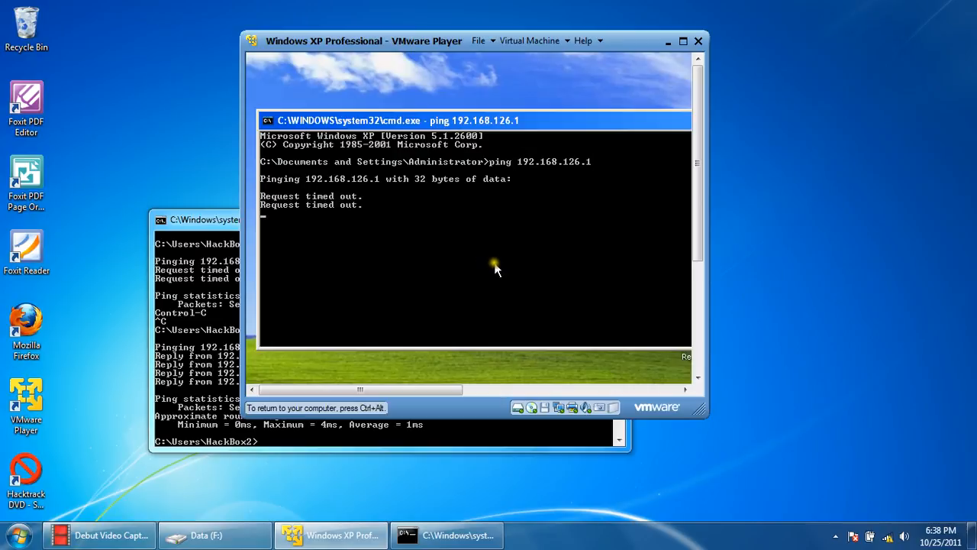
key(ctrl+c)
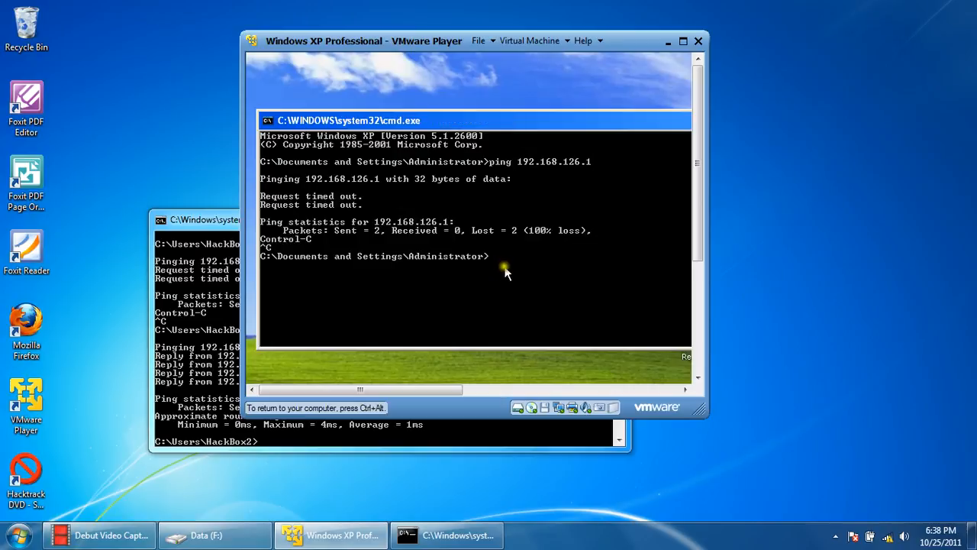
Step: Check the Windows Firewall settings in the Windows XP Control Panel in full screen, and close the Control Panel
click(182, 372)
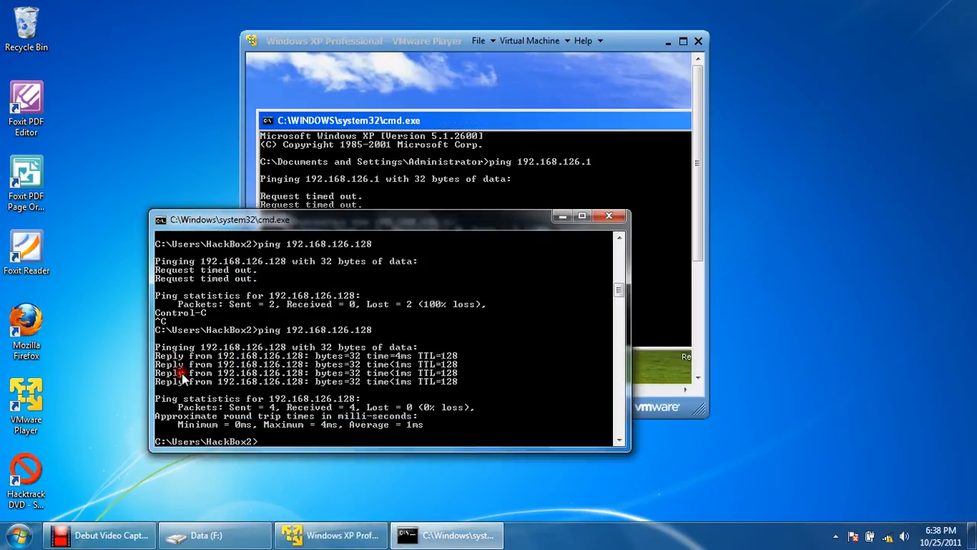
click(594, 164)
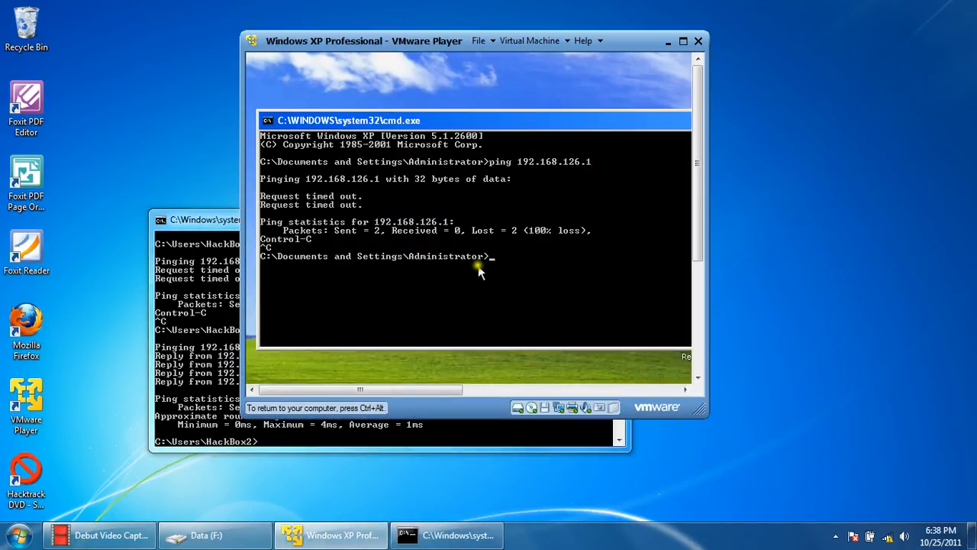
drag(697, 188, 701, 322)
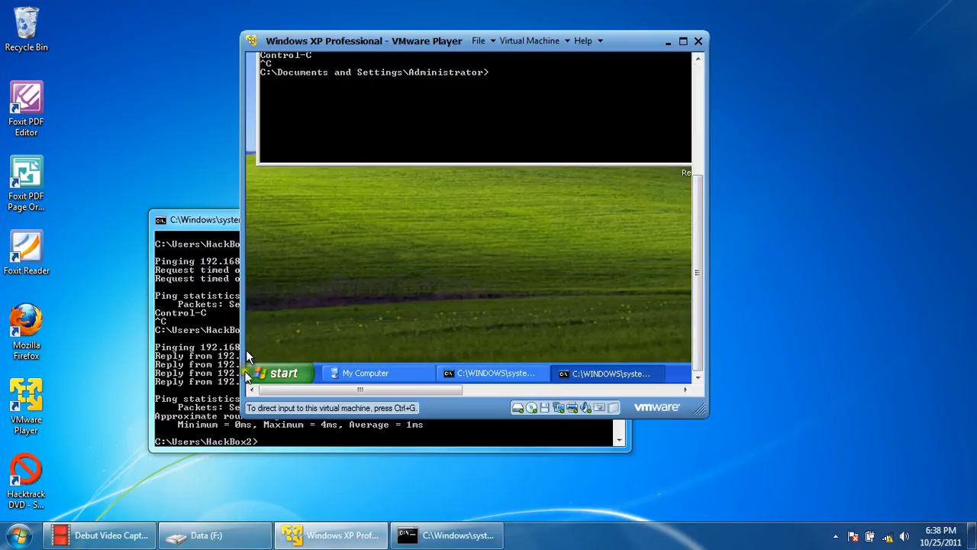
click(276, 372)
click(450, 197)
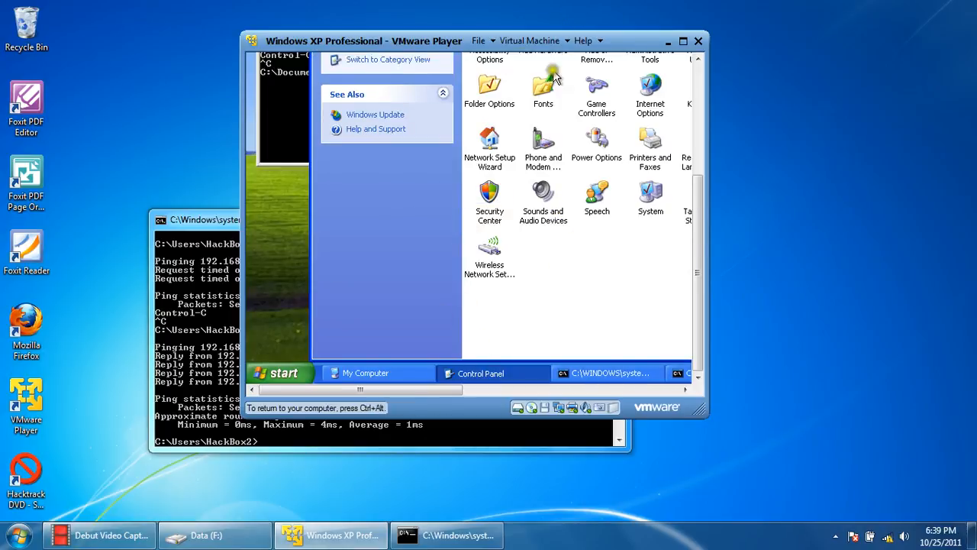
click(682, 40)
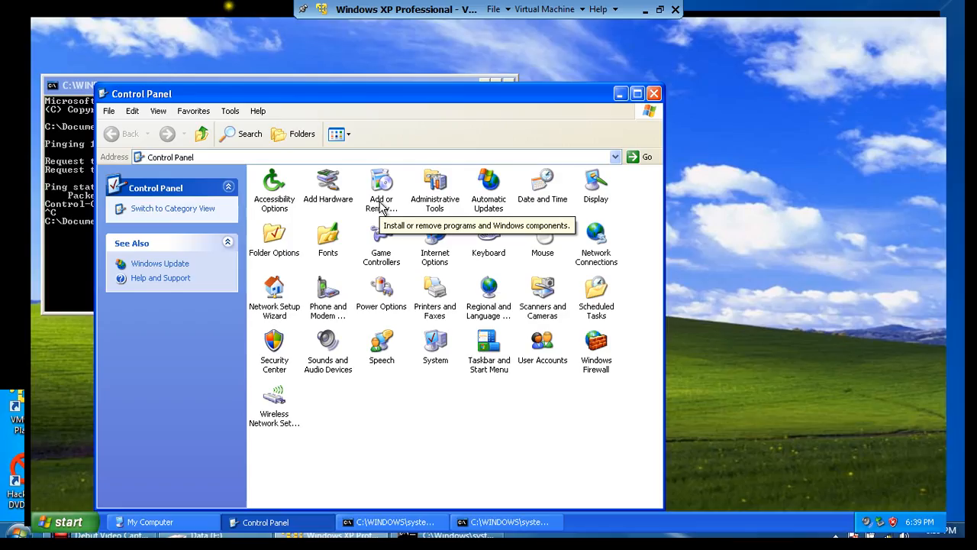
double_click(596, 353)
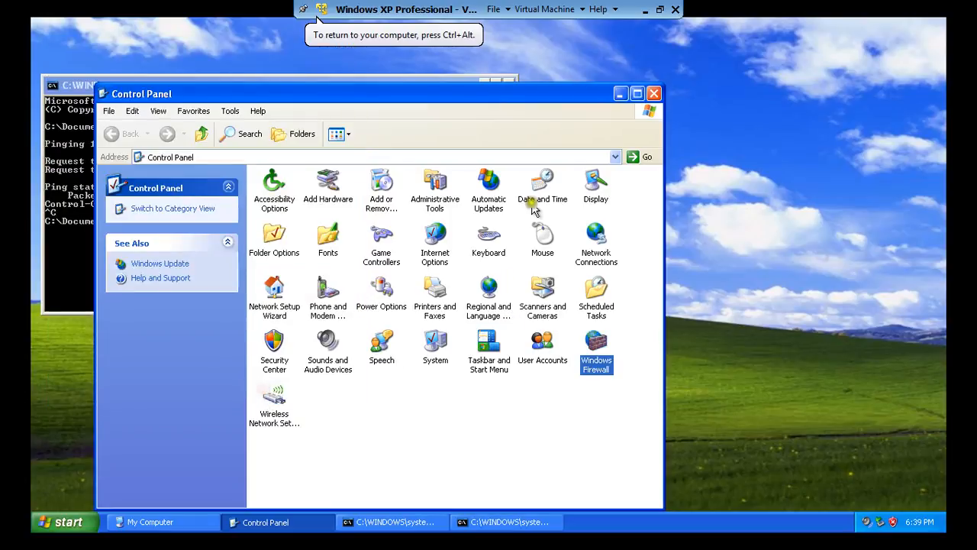
click(653, 93)
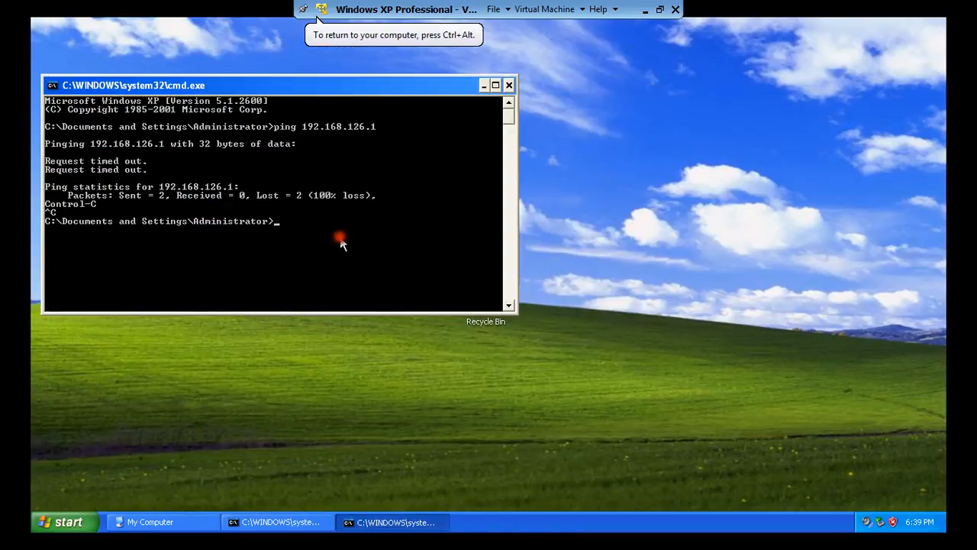
Step: Leave full screen and rerun the ping to 192.168.126.1 from the Windows XP command prompt
key(Up)
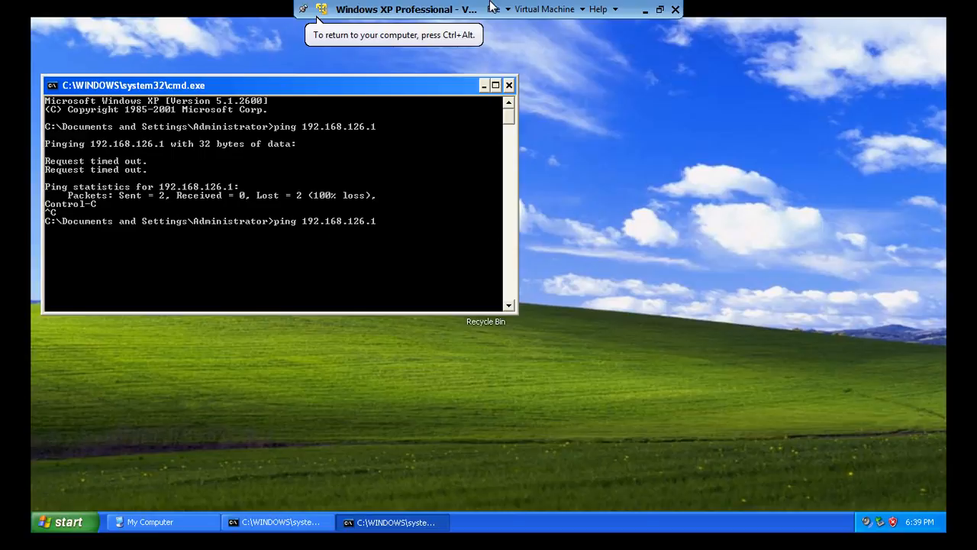
click(661, 9)
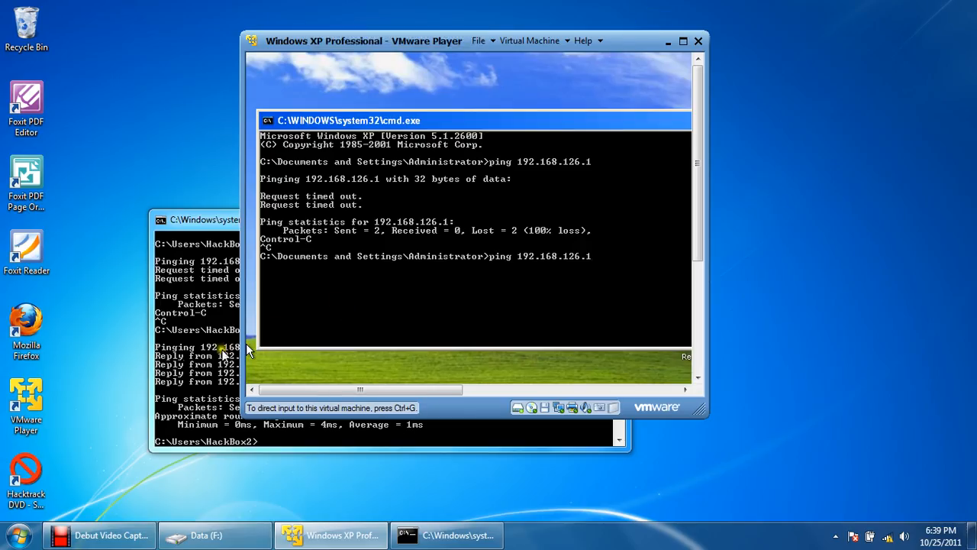
click(177, 353)
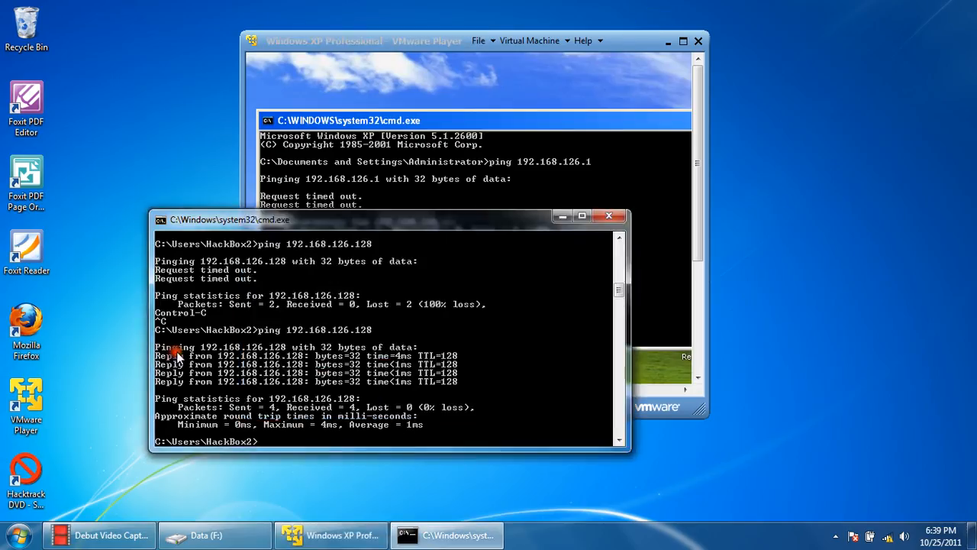
click(579, 193)
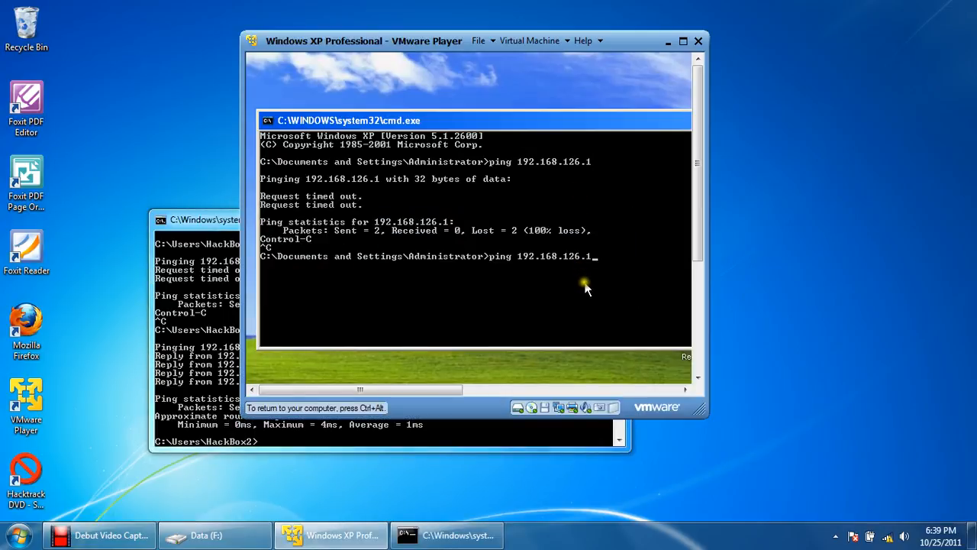
key(Return)
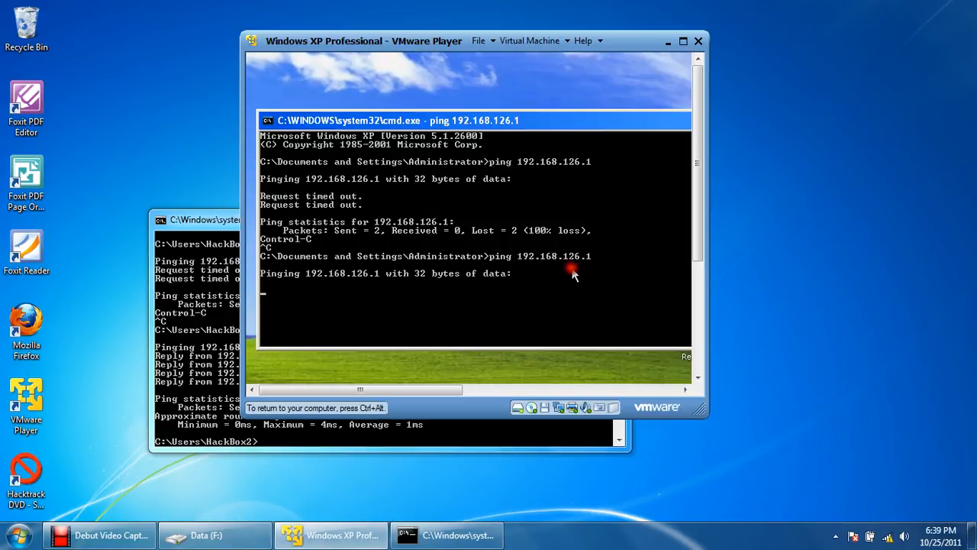
Step: Interrupt the ping in the Windows XP command prompt and restart the Windows XP virtual machine
key(ctrl+c)
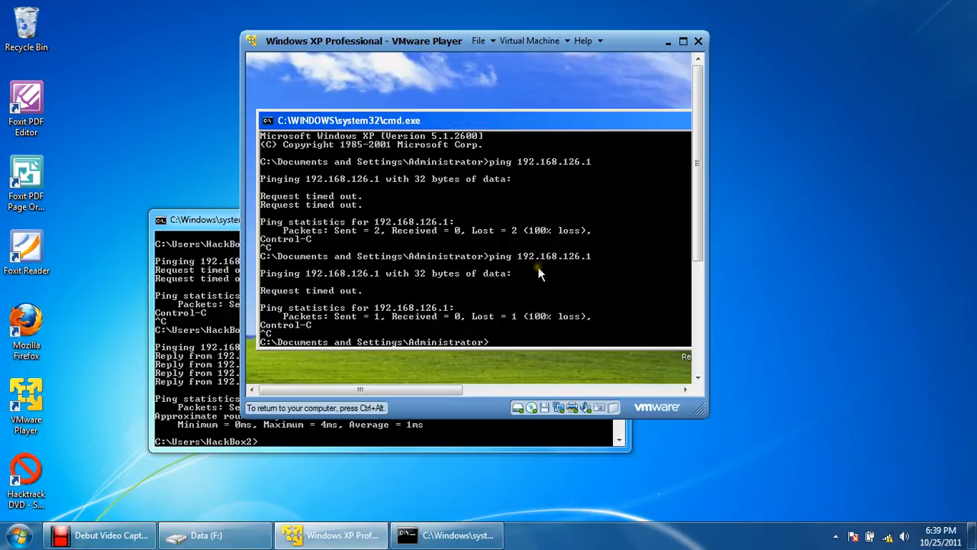
key(ctrl+alt)
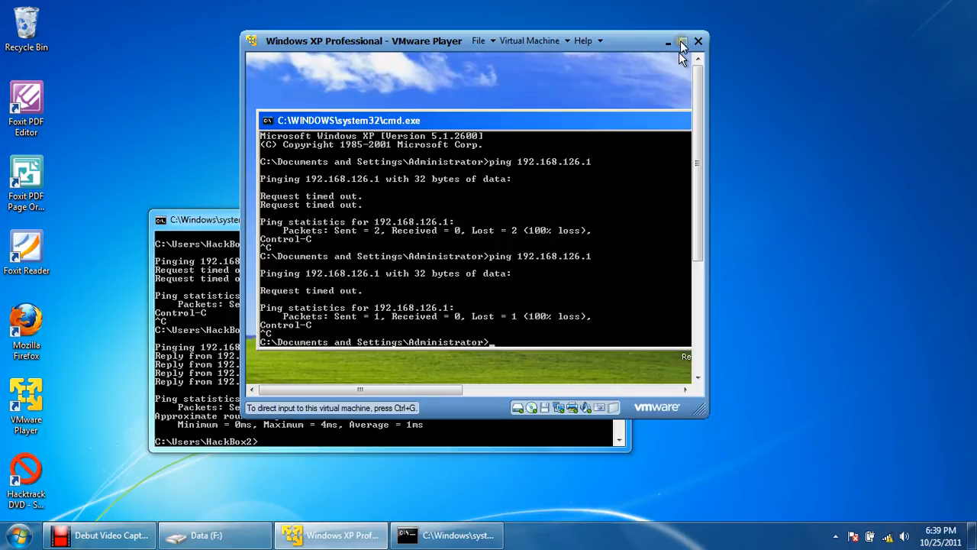
click(682, 42)
click(67, 521)
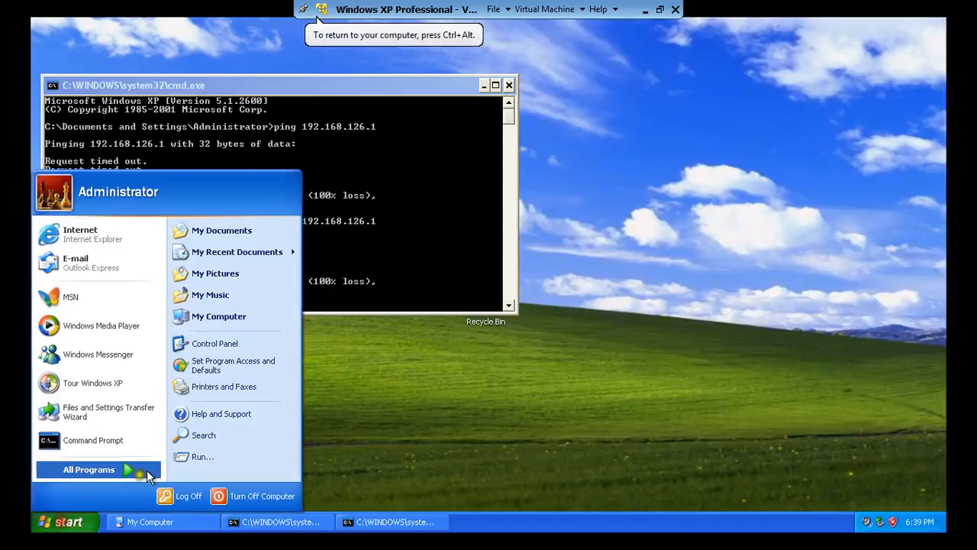
click(225, 496)
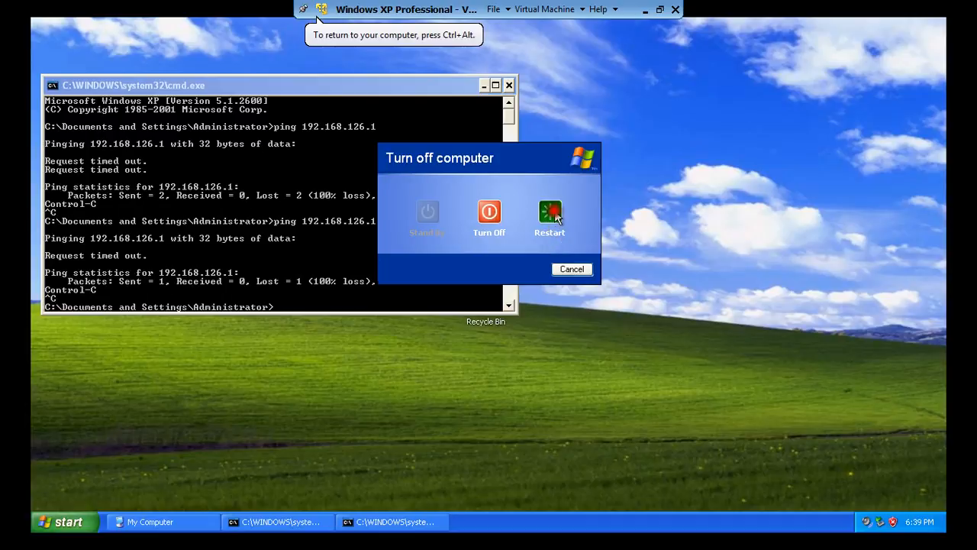
click(555, 216)
click(659, 9)
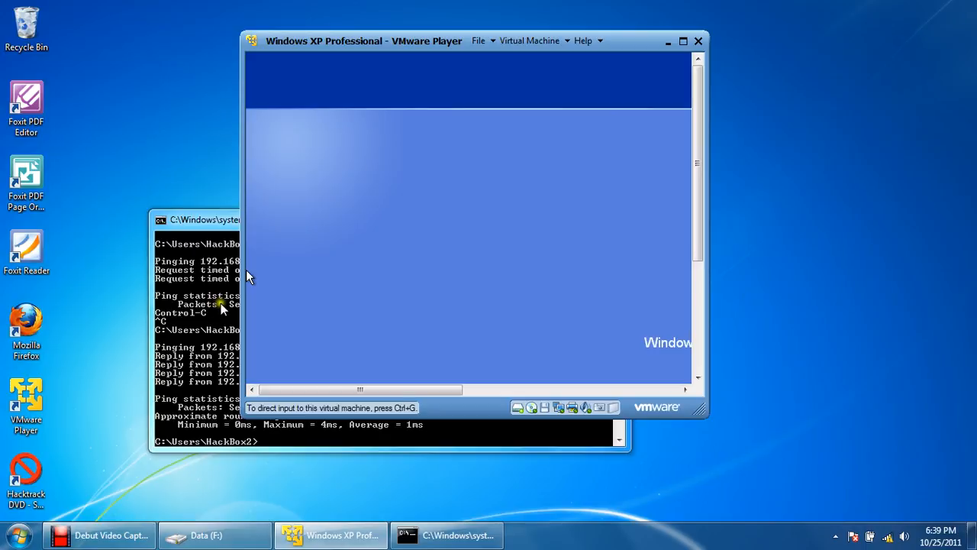
Step: Bring the host's command prompt in front of the virtual machine window and display its command history
mouse_move(214, 225)
mouse_down()
mouse_move(208, 237)
mouse_move(200, 231)
mouse_move(206, 249)
mouse_move(219, 226)
mouse_up()
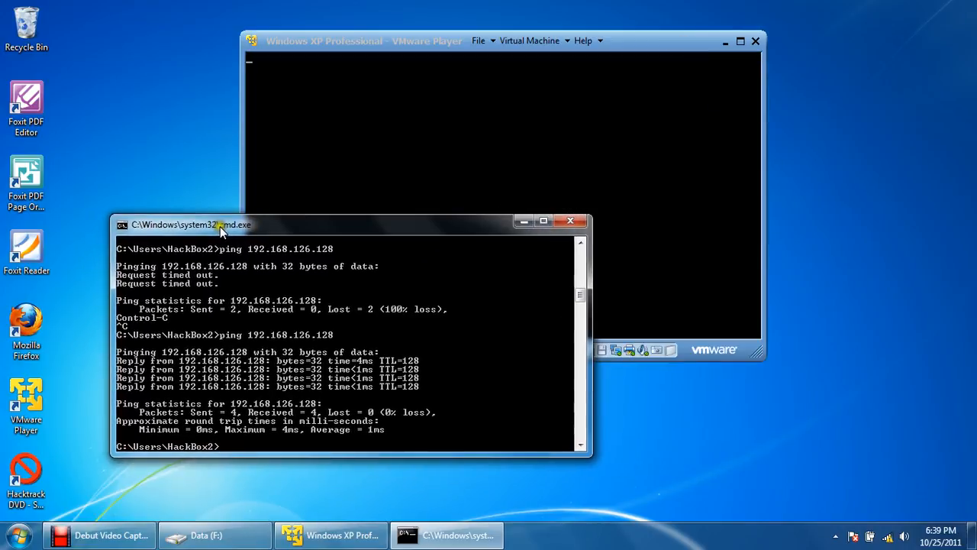
click(247, 324)
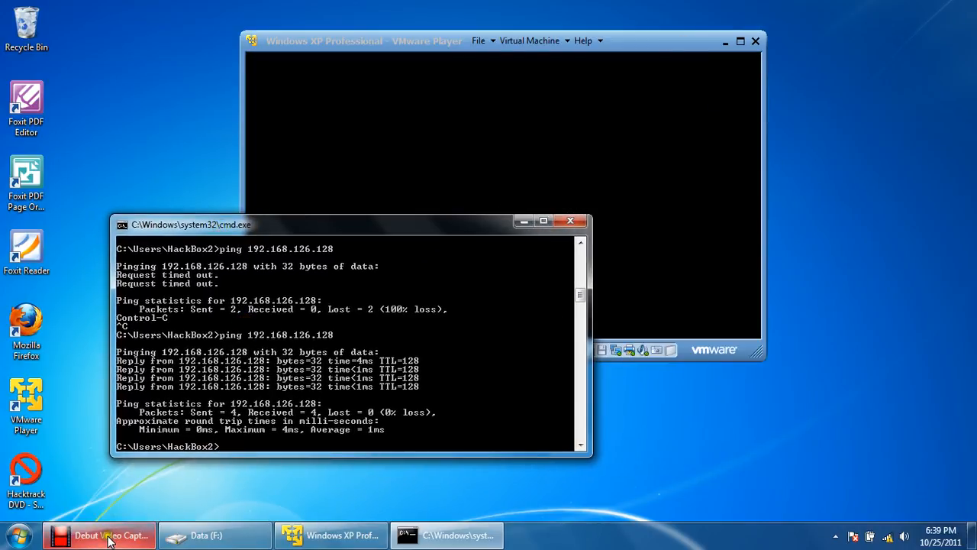
key(F7)
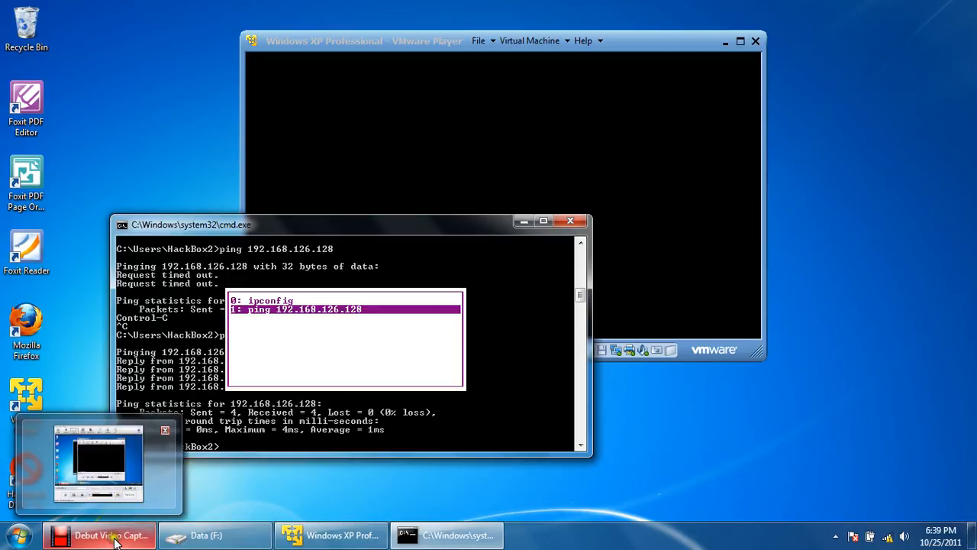